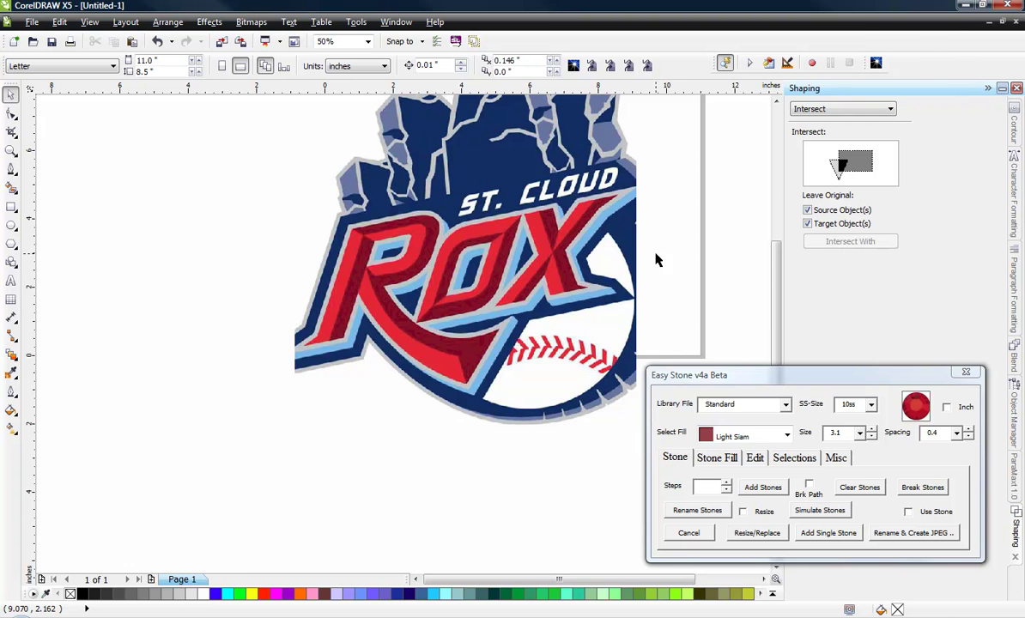
Drag a horizontal guideline down from the ruler to the top of the X.
scroll(620, 247, up, 2)
scroll(619, 247, down, 2)
scroll(557, 250, up, 1)
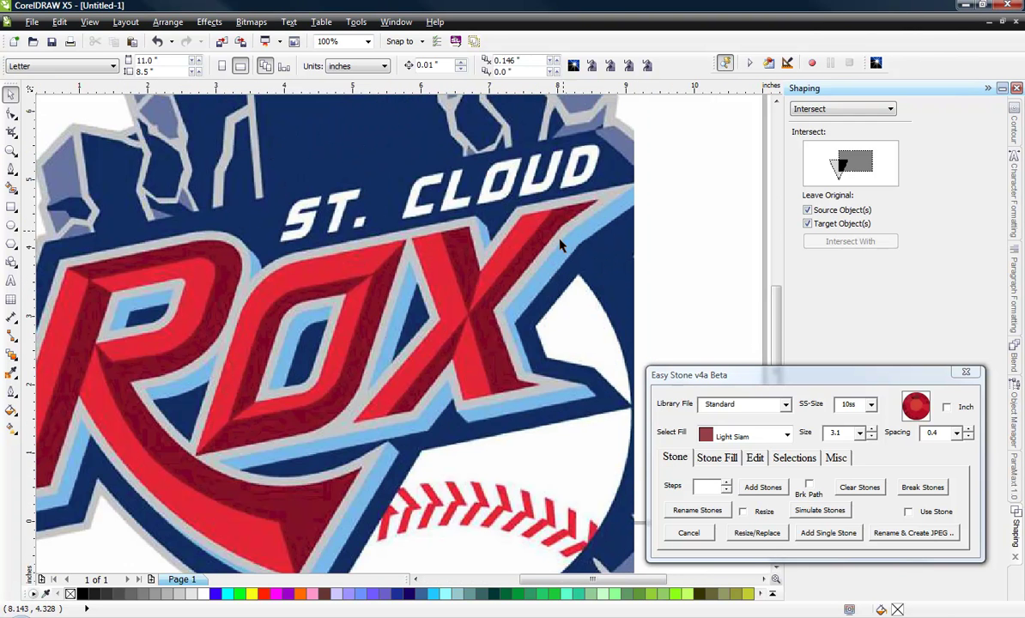
scroll(563, 223, up, 1)
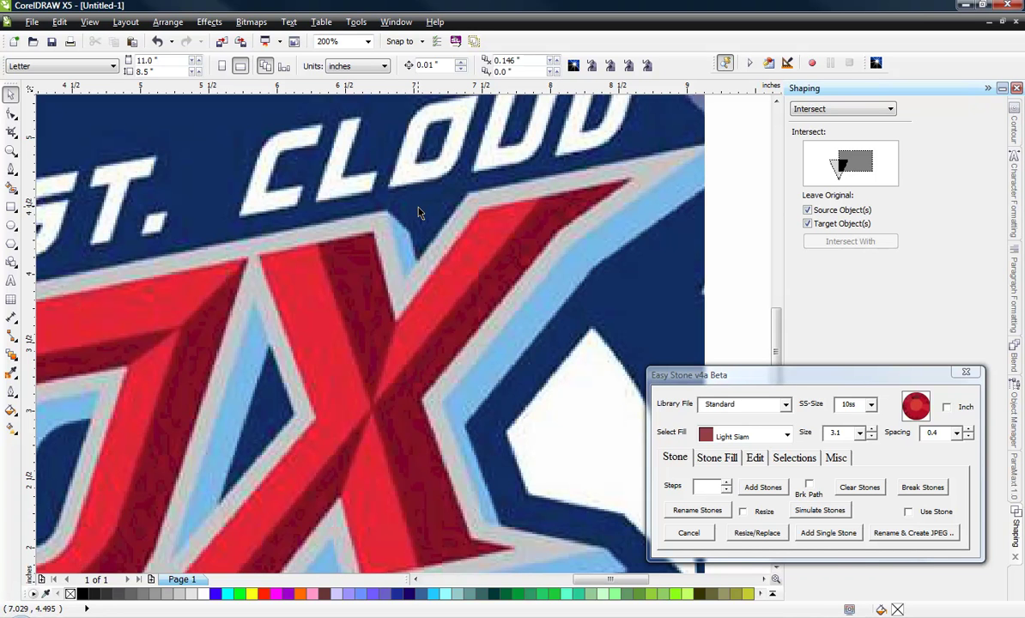
scroll(419, 213, down, 1)
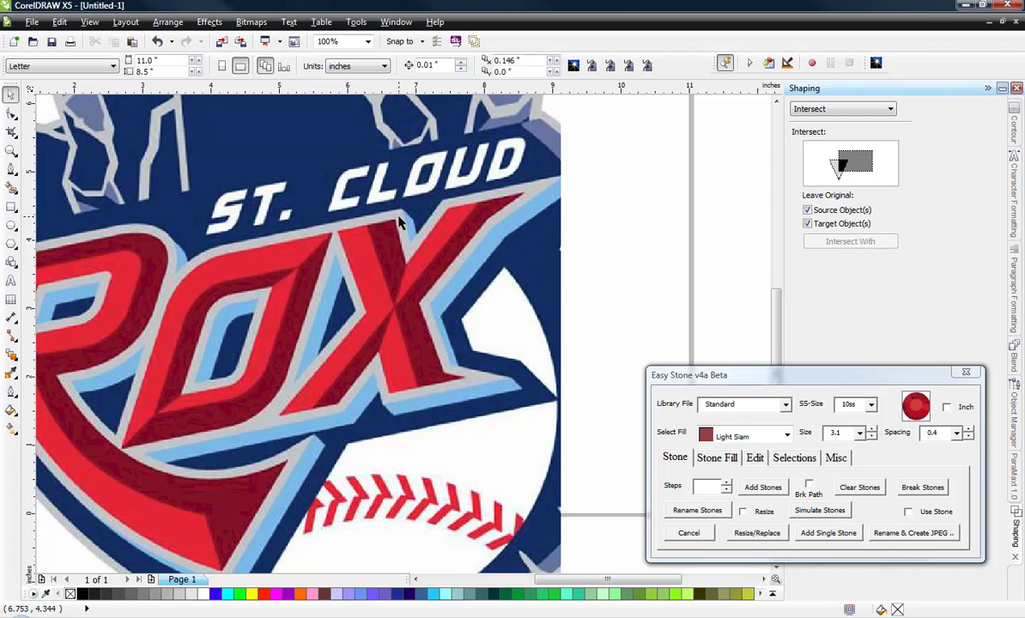
scroll(399, 221, up, 1)
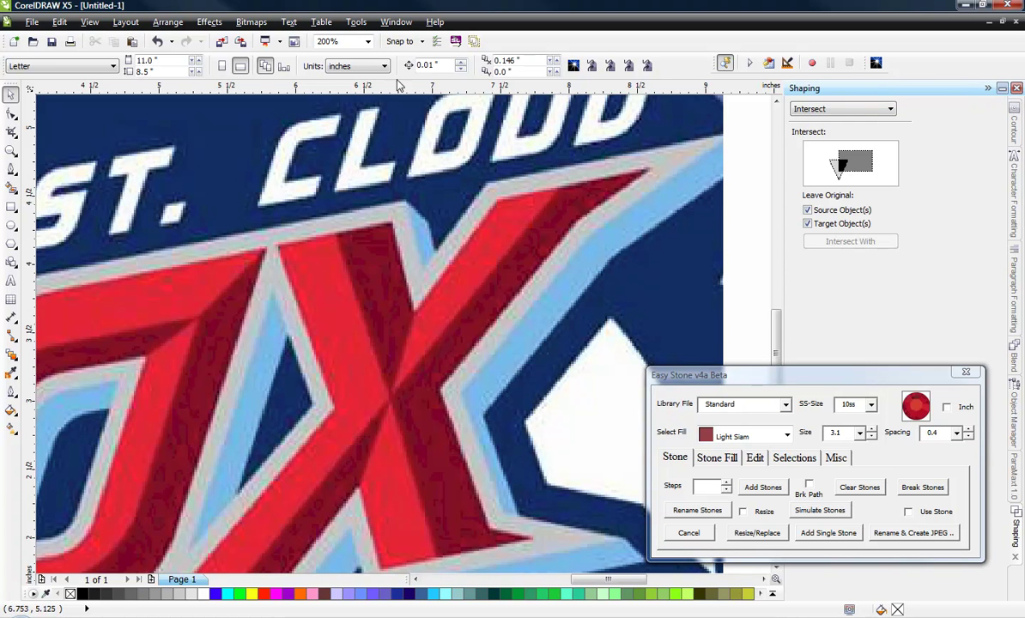
drag(373, 86, 397, 247)
scroll(391, 198, up, 1)
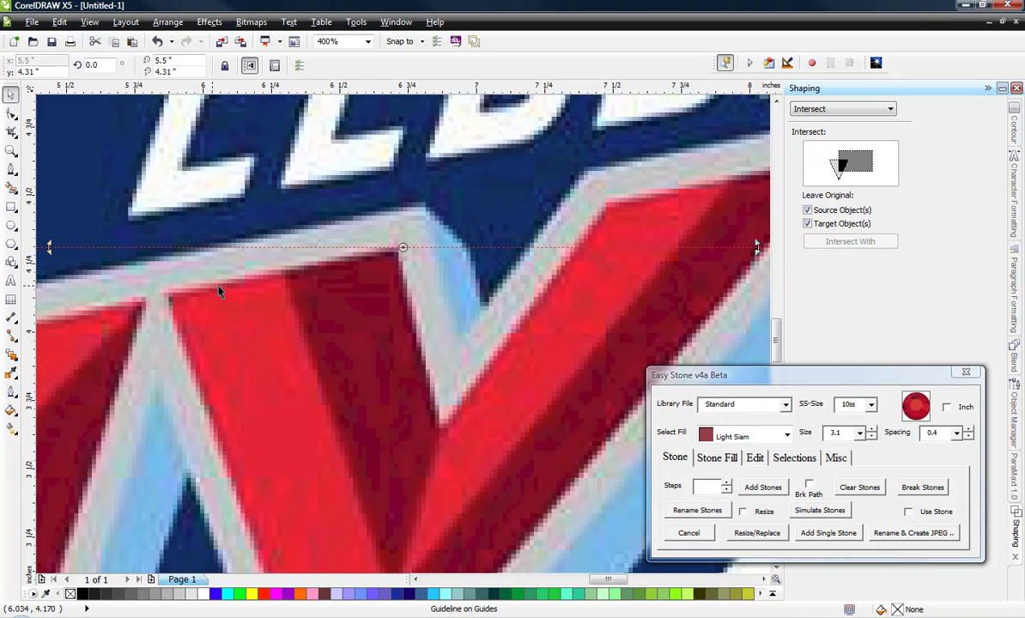
scroll(381, 265, up, 1)
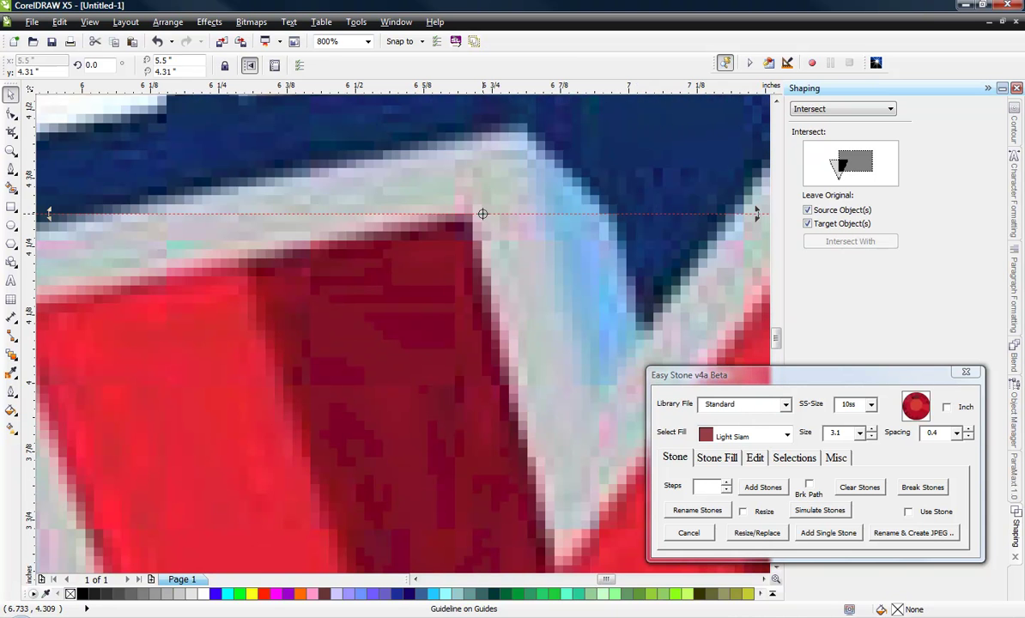
Pivot the guidelines on the X's top corner and tilt them 10.8° along its slanted edges.
drag(482, 214, 466, 213)
scroll(378, 223, down, 1)
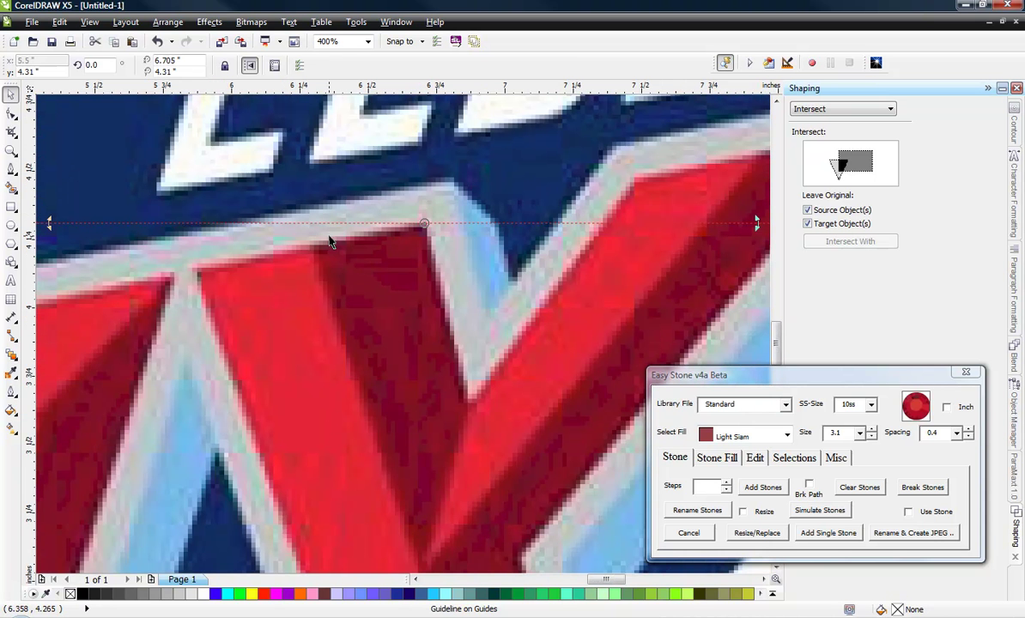
drag(50, 222, 224, 259)
scroll(224, 258, down, 1)
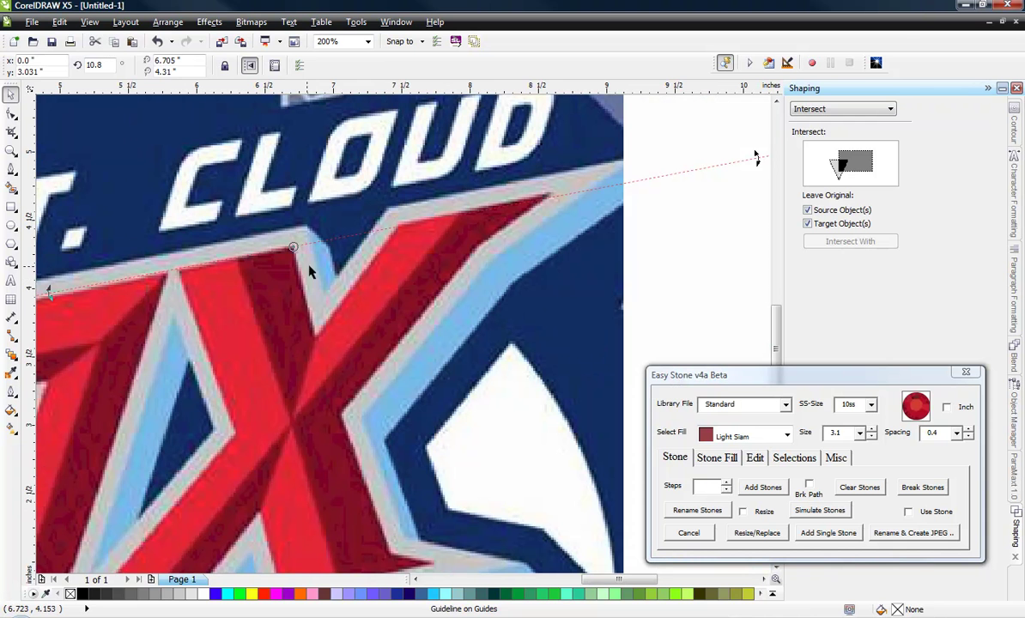
key(Escape)
scroll(406, 206, down, 1)
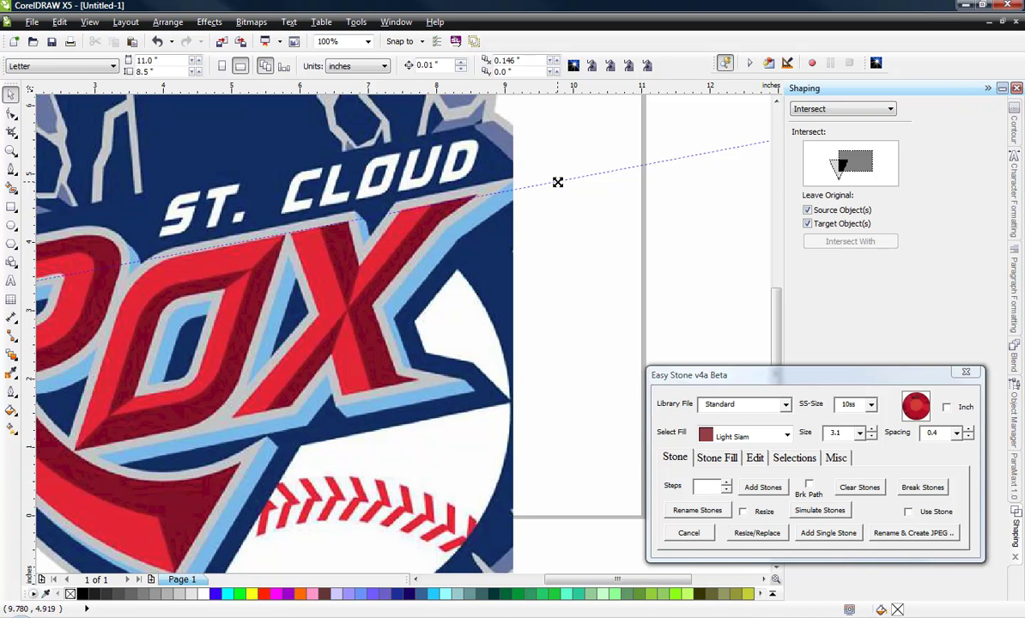
drag(558, 182, 510, 371)
Turn on Snap to Guidelines and make yellow the default outline colour for new graphics.
click(97, 24)
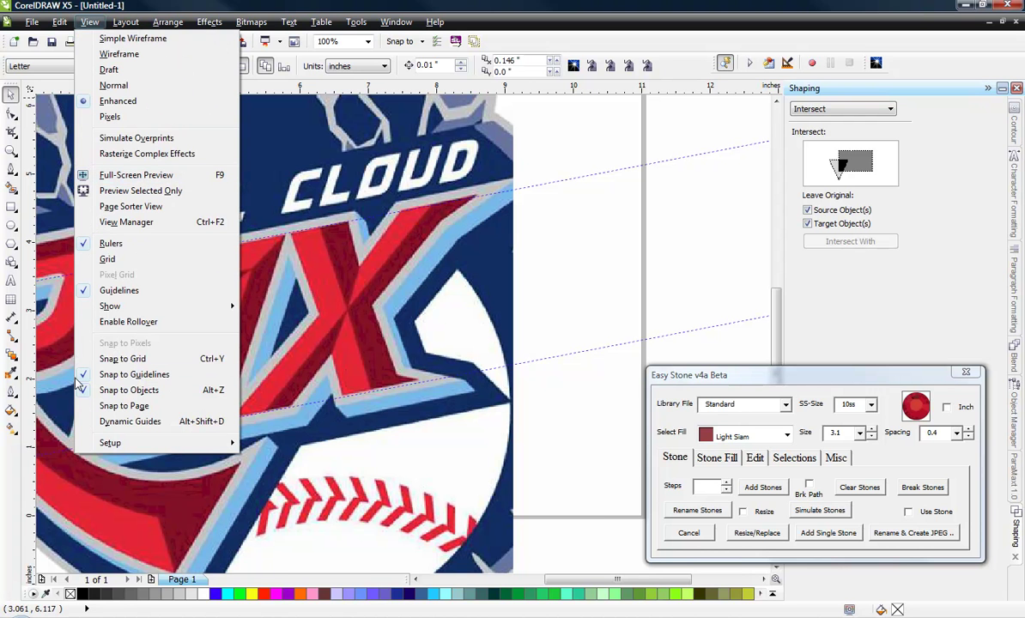
click(550, 254)
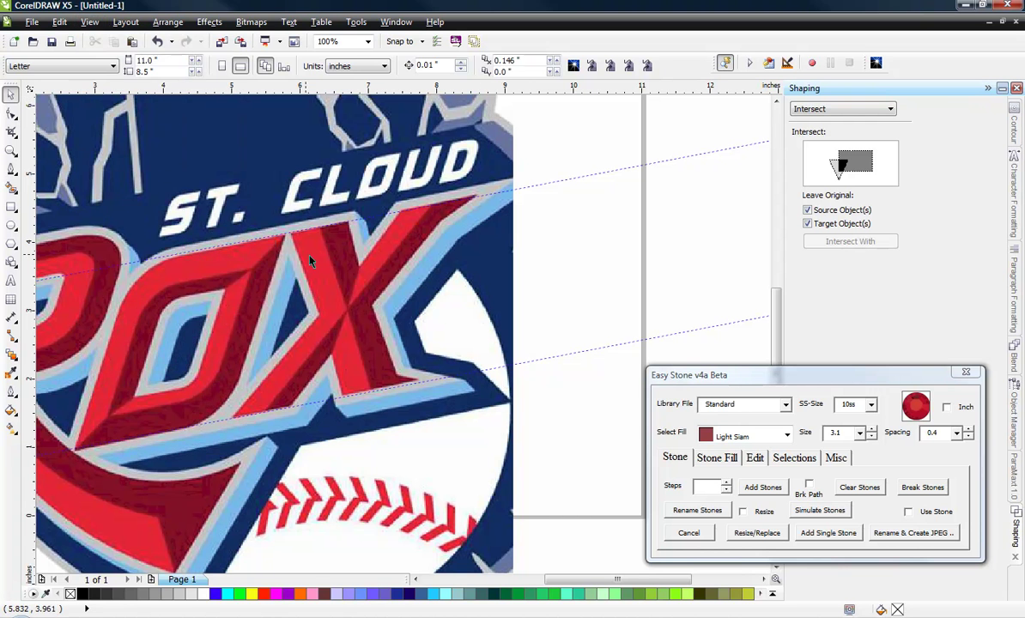
scroll(300, 263, up, 1)
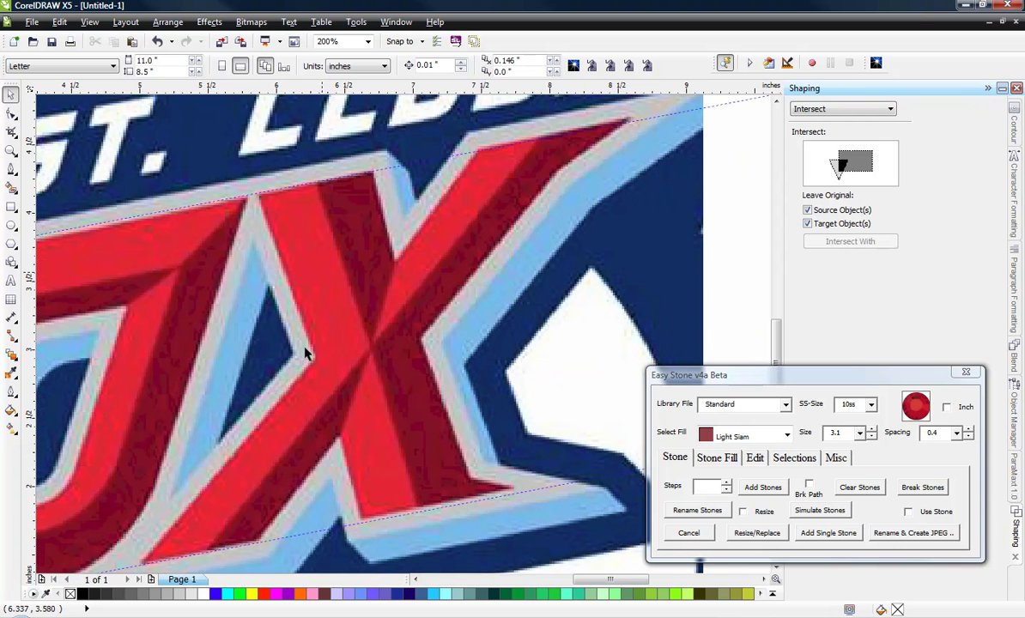
right_click(250, 594)
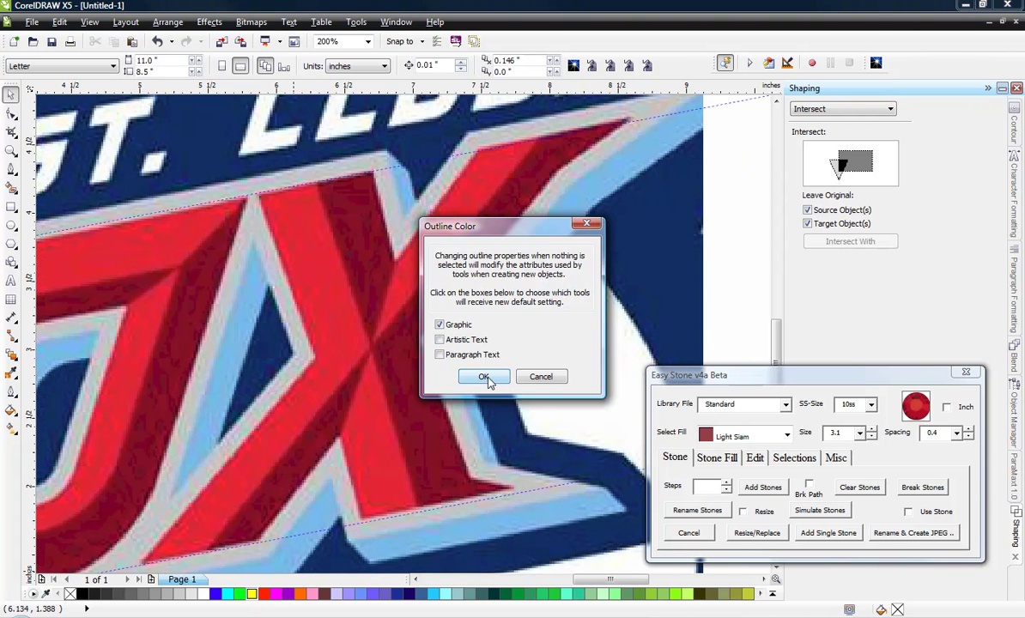
click(483, 377)
Draw a yellow straight line along one X stroke from its top edge to its bottom edge.
click(11, 170)
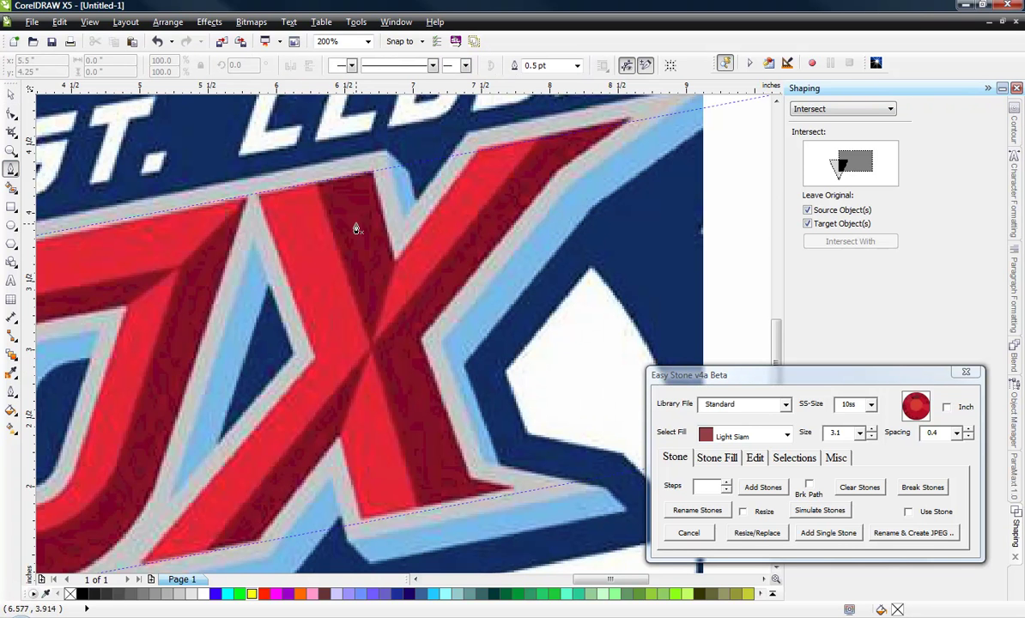
click(316, 185)
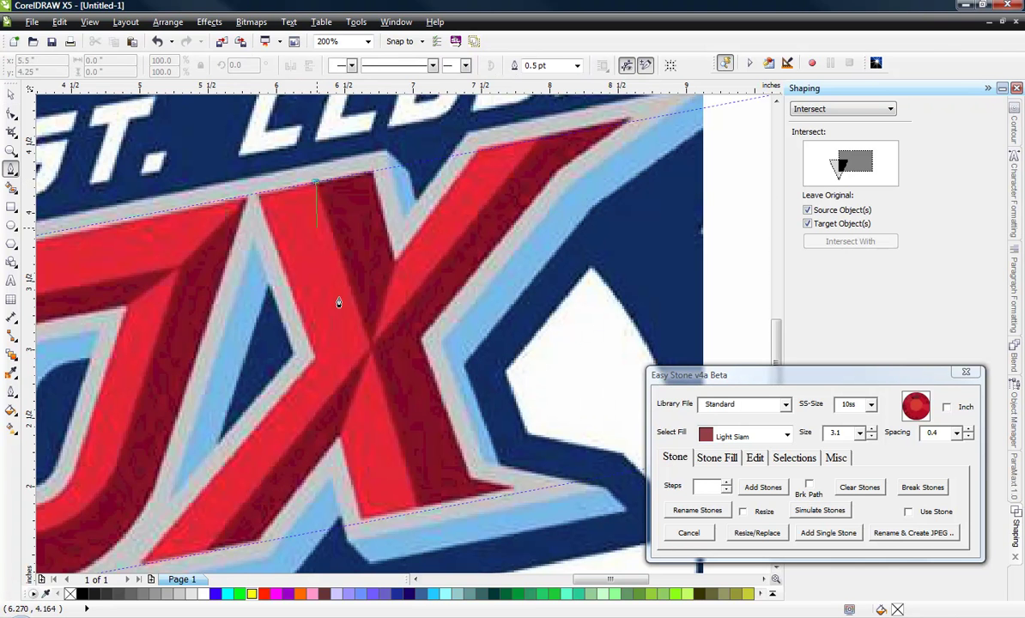
double_click(420, 513)
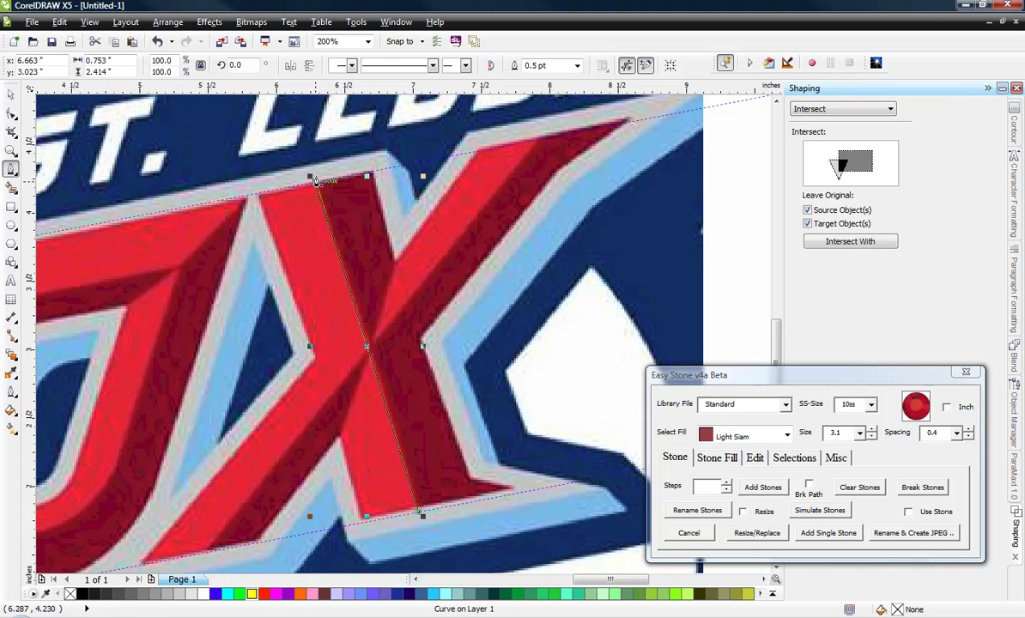
key(space)
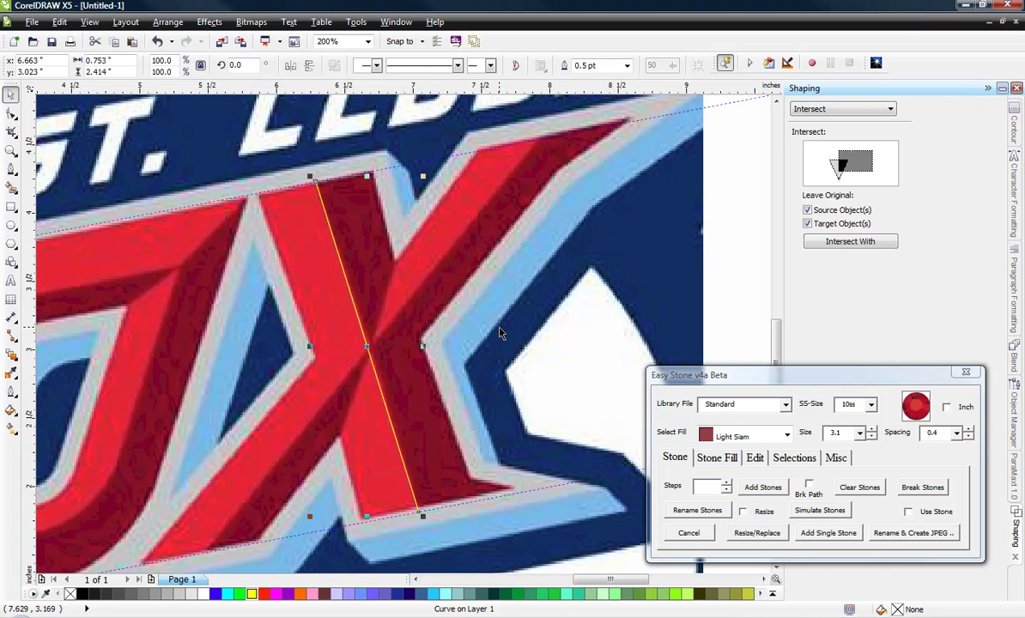
key(Escape)
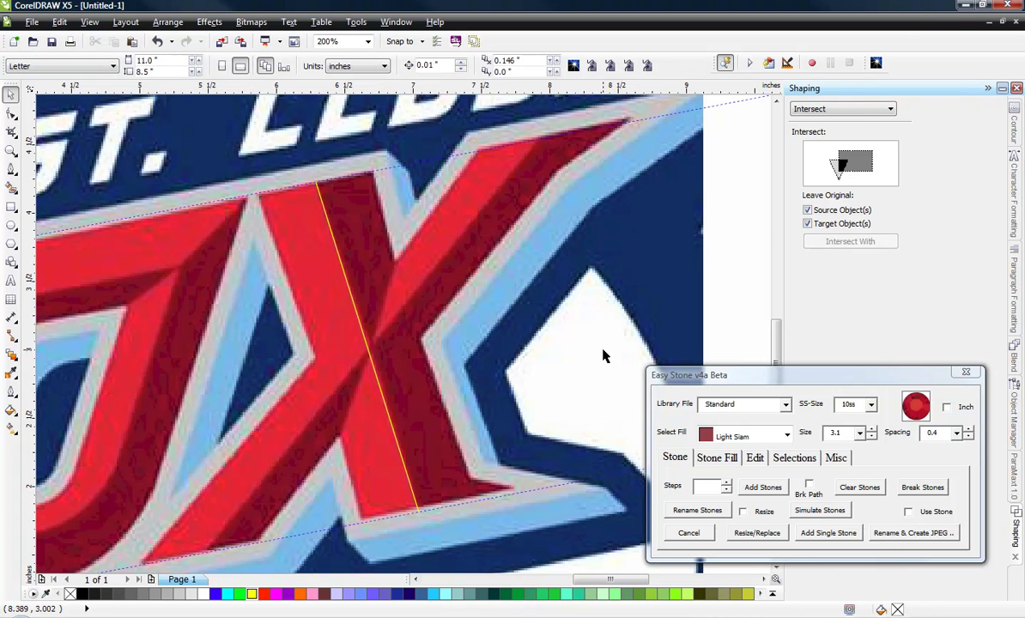
Reset the yellow default outline and draw a second line from the X's upper right to lower left.
right_click(692, 593)
click(502, 369)
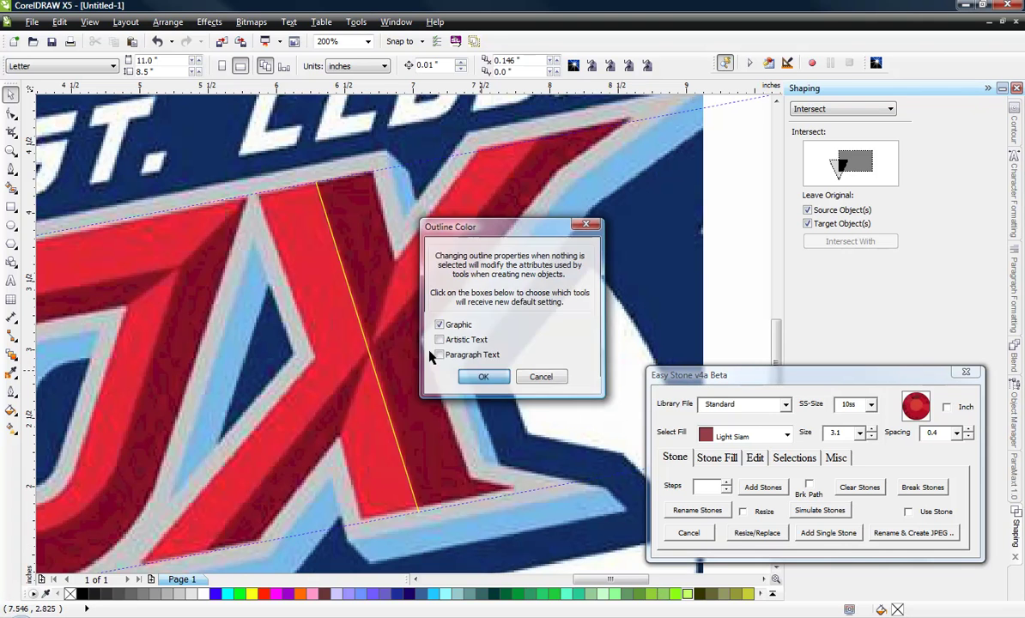
click(11, 169)
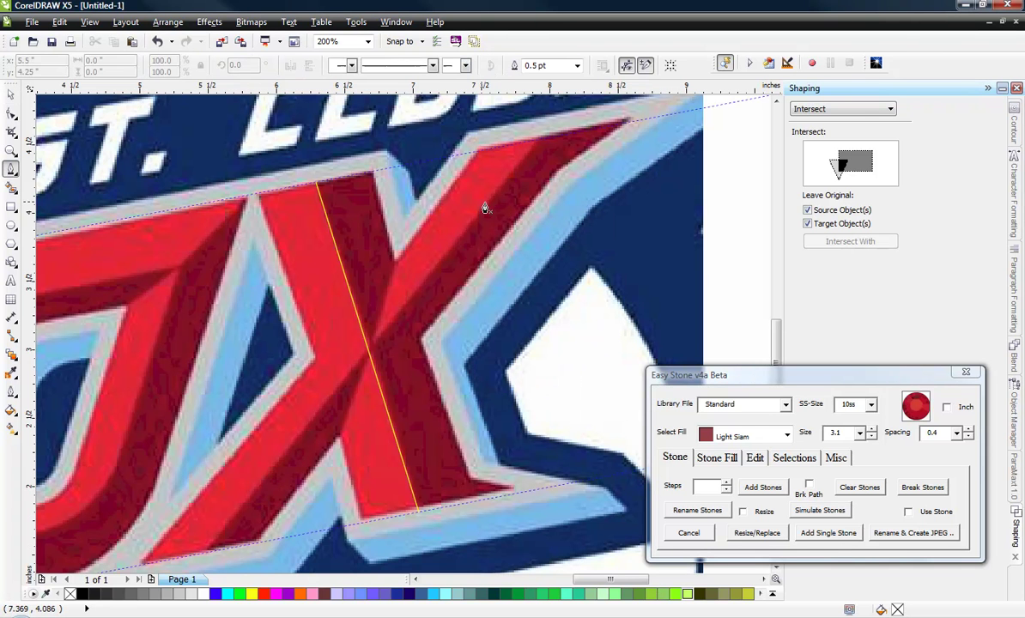
click(538, 143)
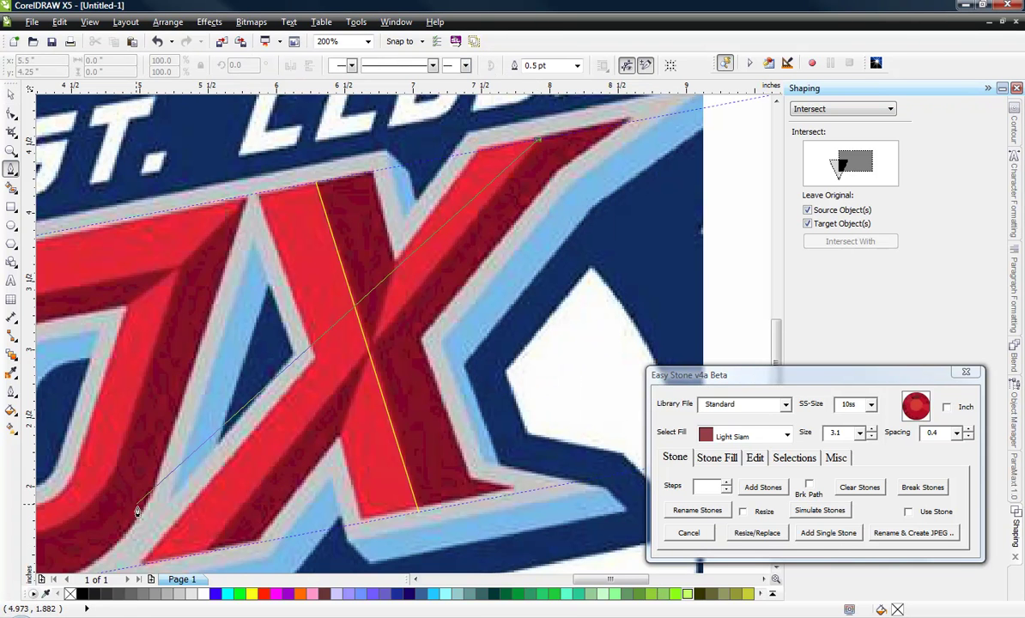
click(206, 556)
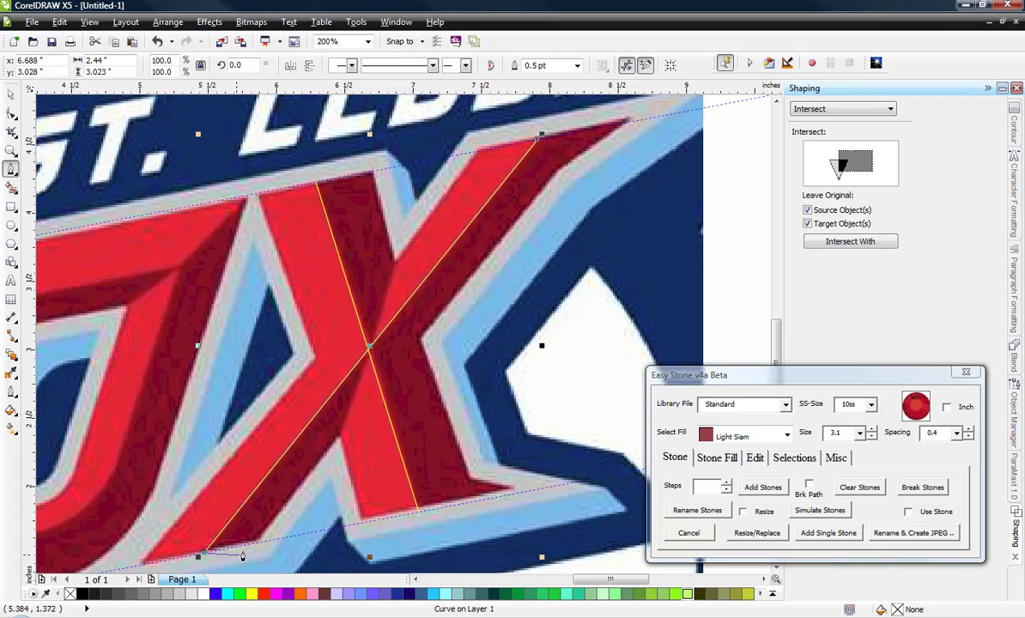
key(space)
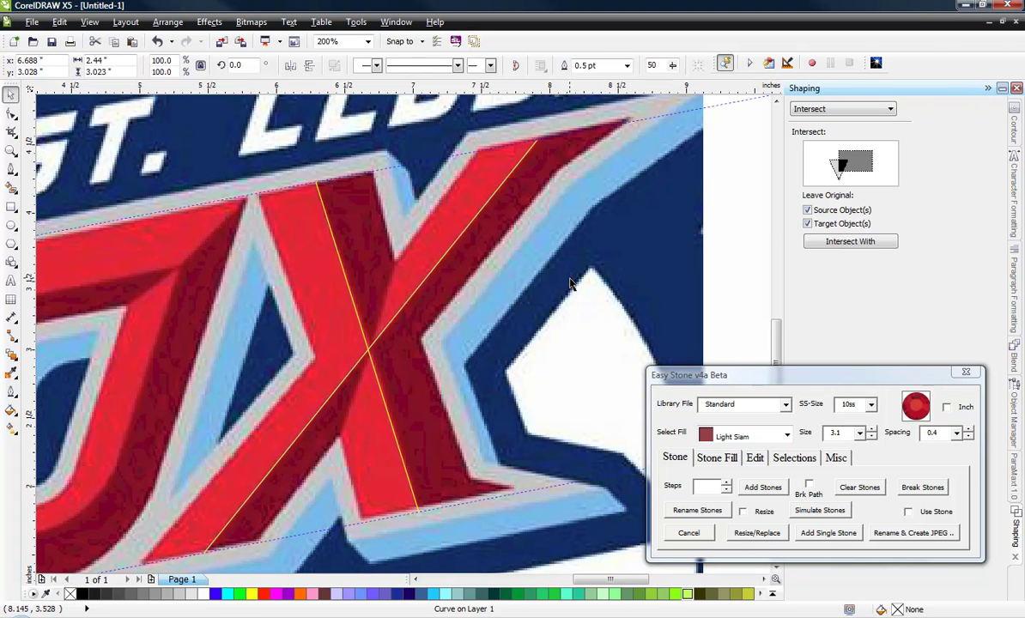
key(Escape)
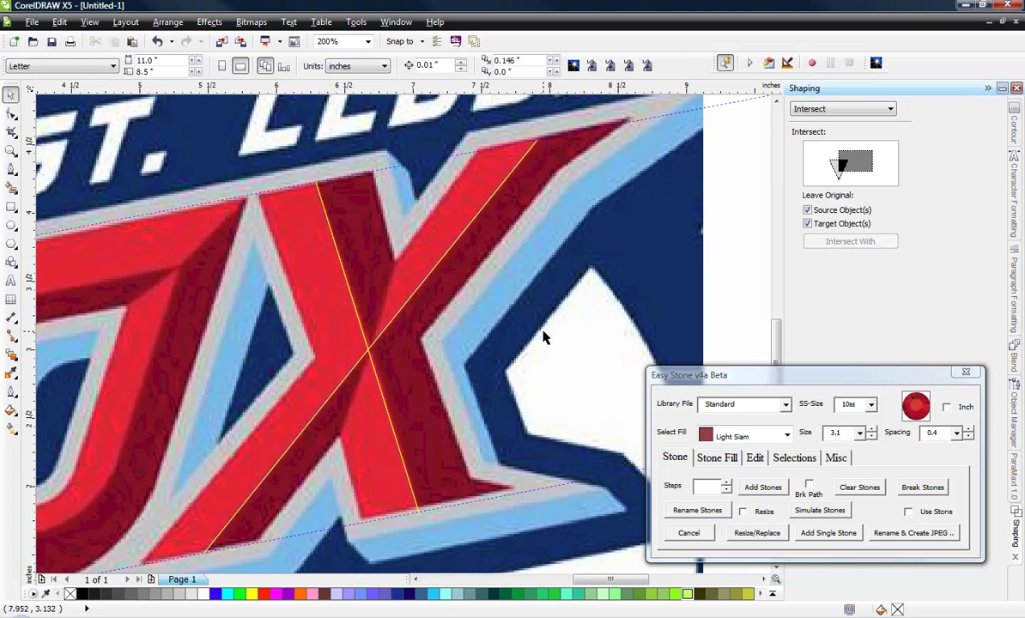
scroll(542, 335, down, 1)
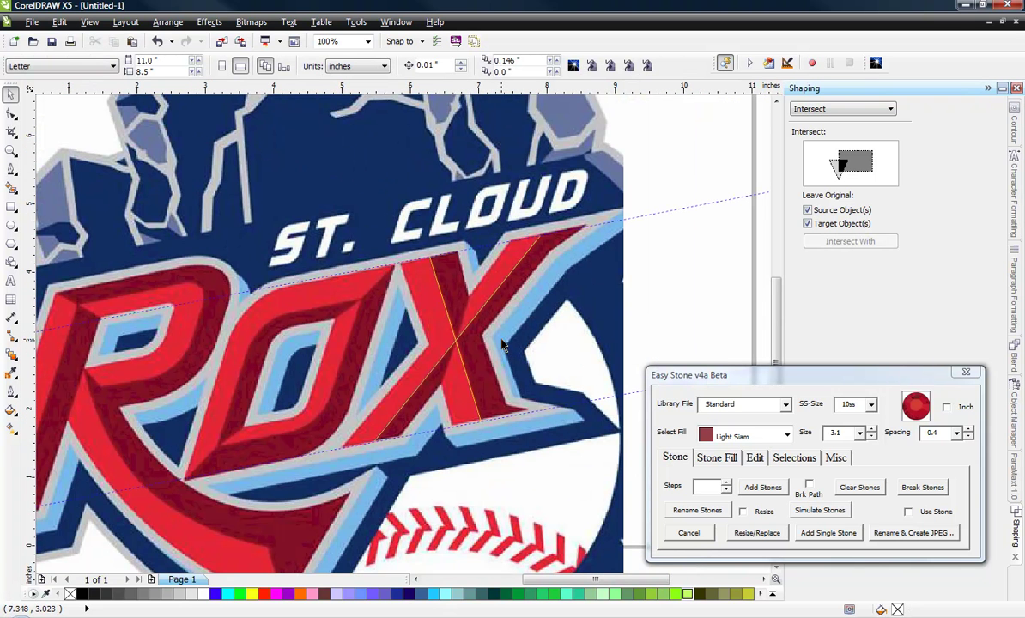
scroll(487, 341, up, 1)
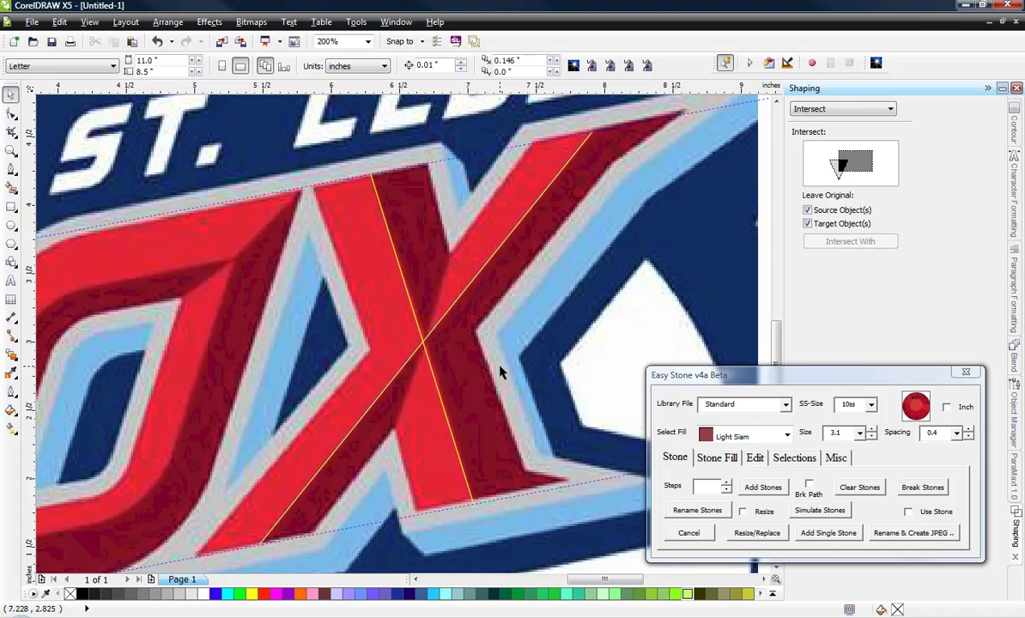
Apply Easy Stone Island Fill set to Out, 2 and 3.5 to the descending stroke's centre line.
click(403, 281)
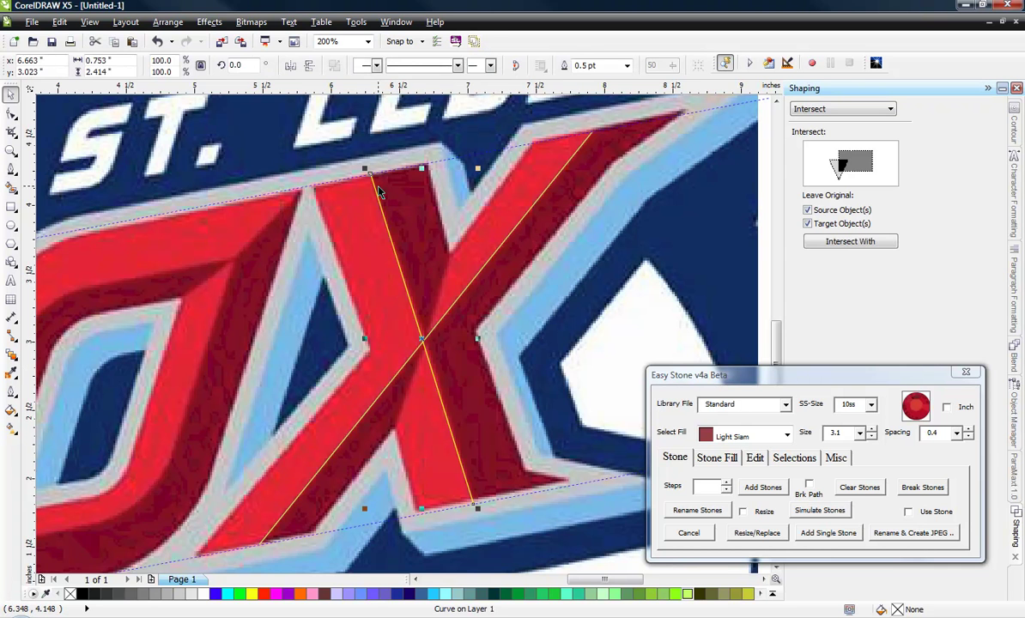
click(716, 458)
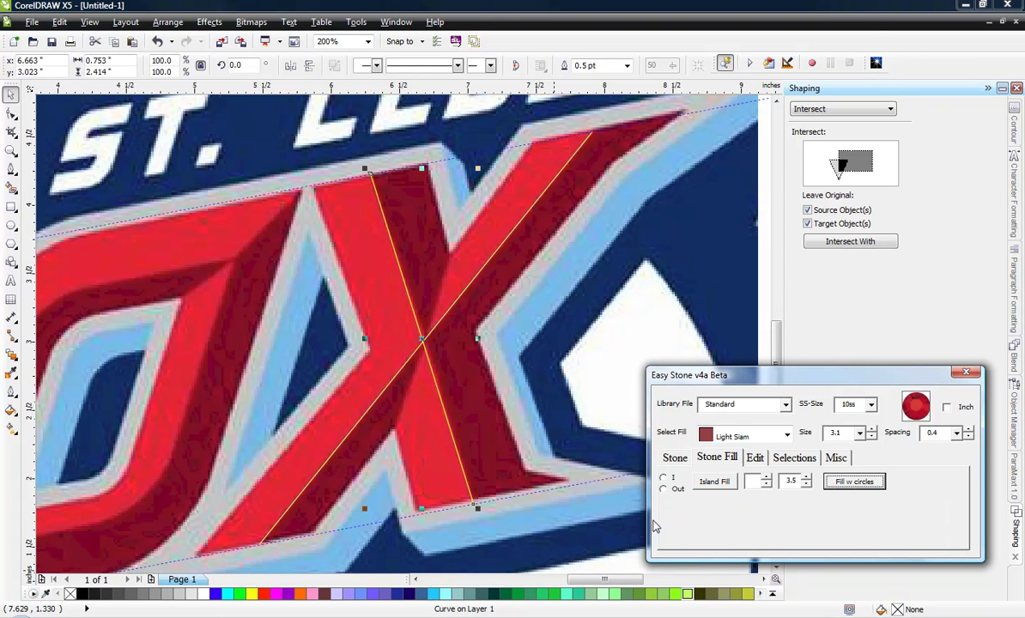
drag(703, 383, 703, 380)
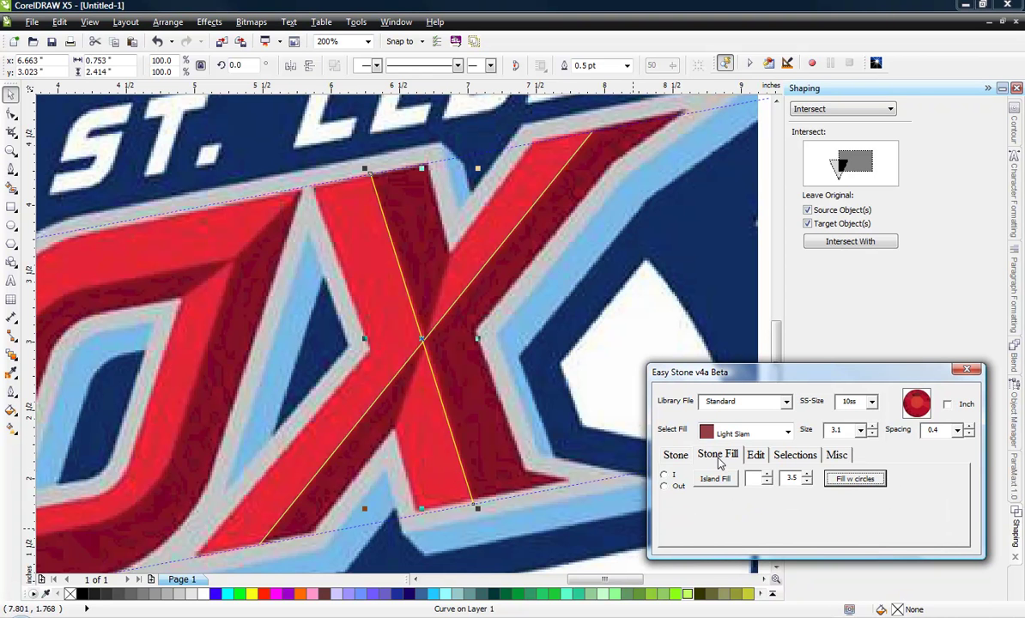
click(664, 486)
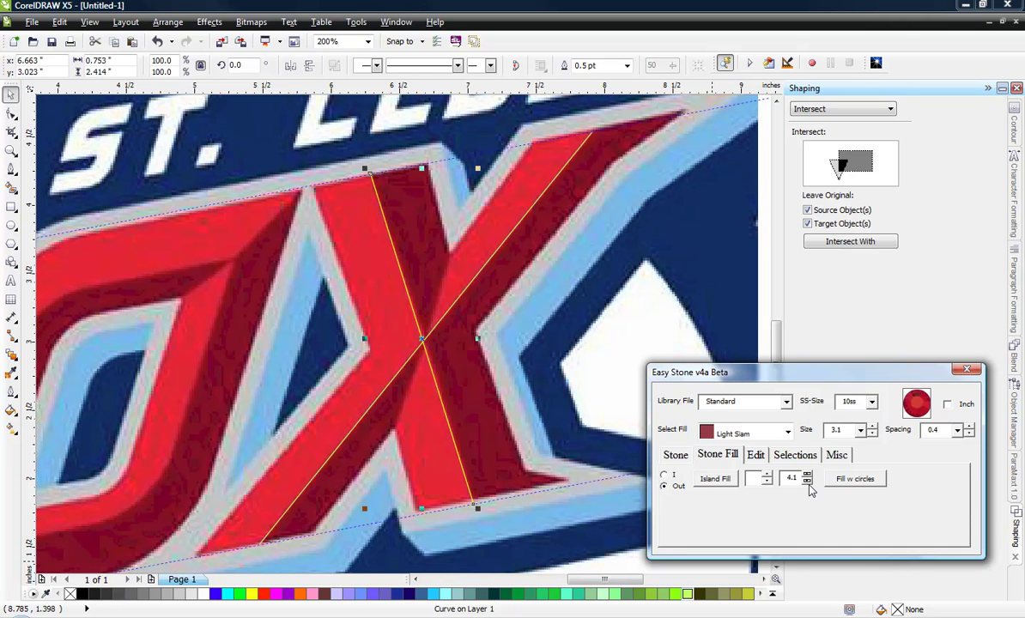
click(807, 481)
click(807, 481)
click(756, 478)
click(721, 484)
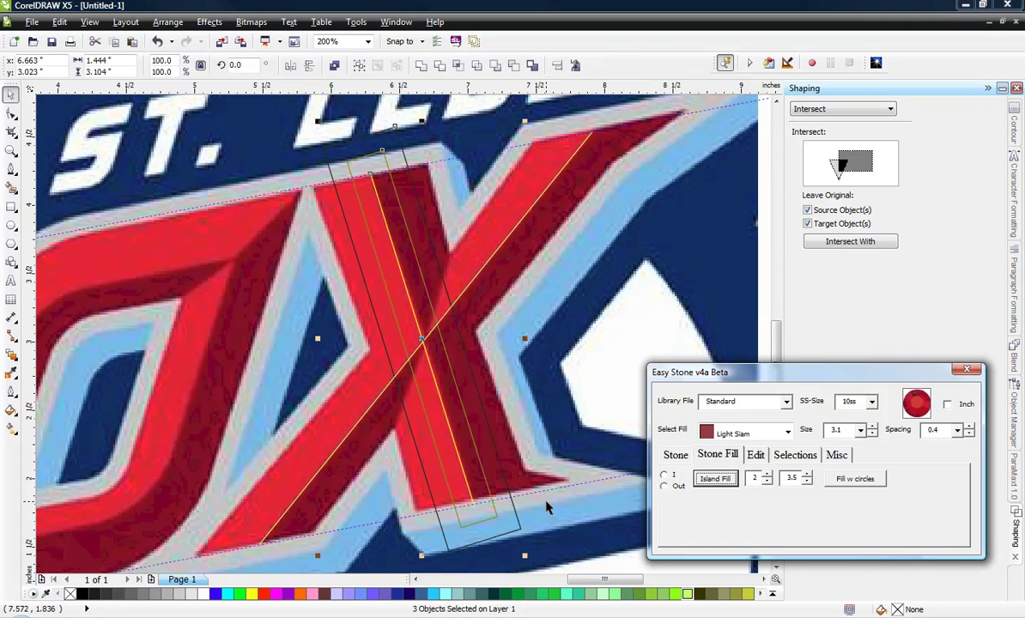
Colour the first outlines yellow, then Island Fill the other diagonal line and colour its outlines yellow.
right_click(252, 594)
key(Escape)
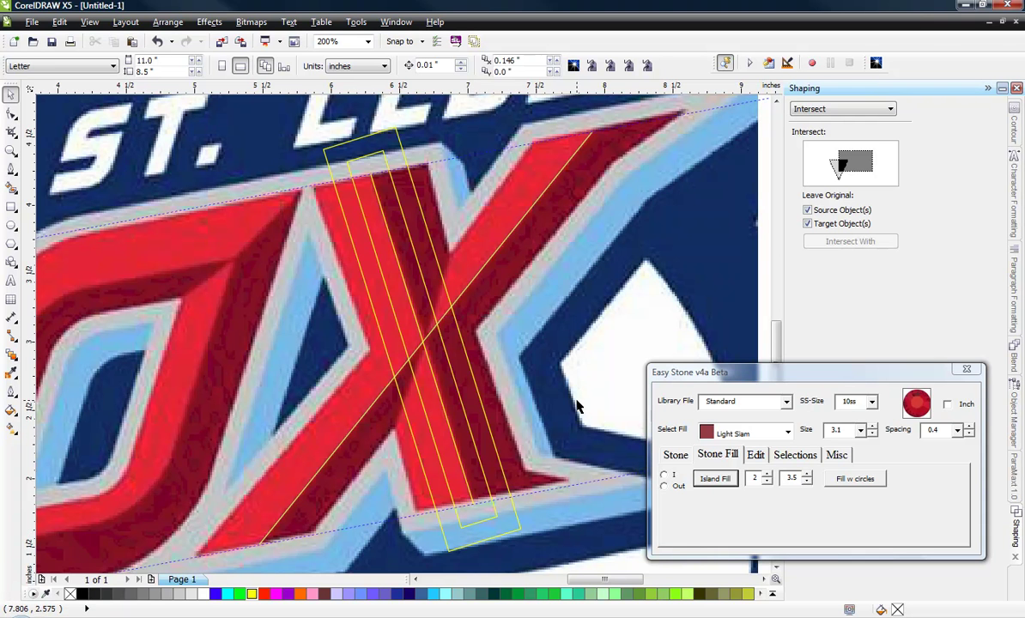
click(475, 285)
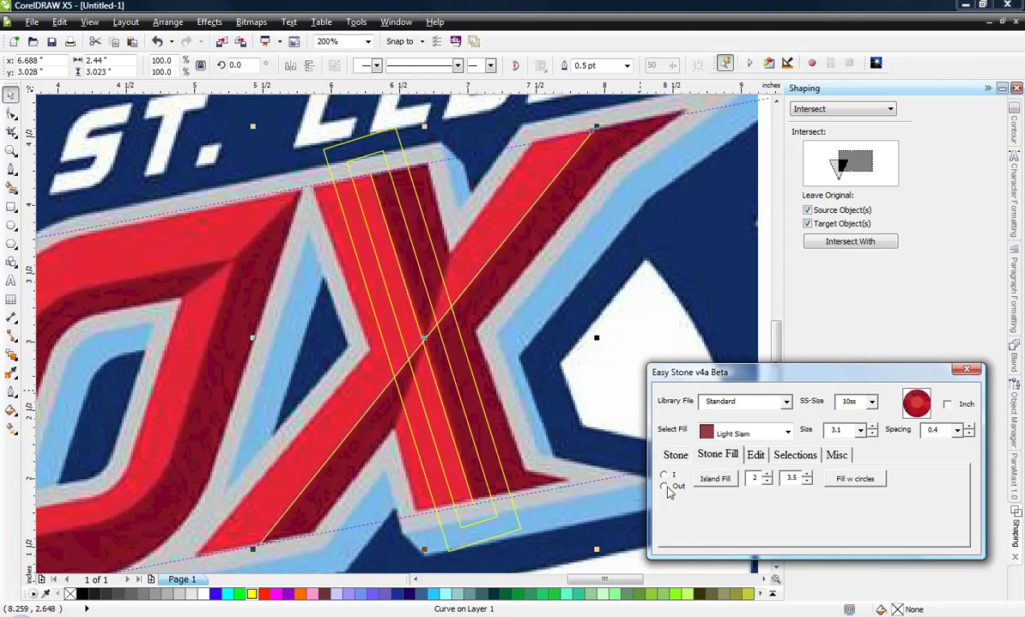
click(719, 483)
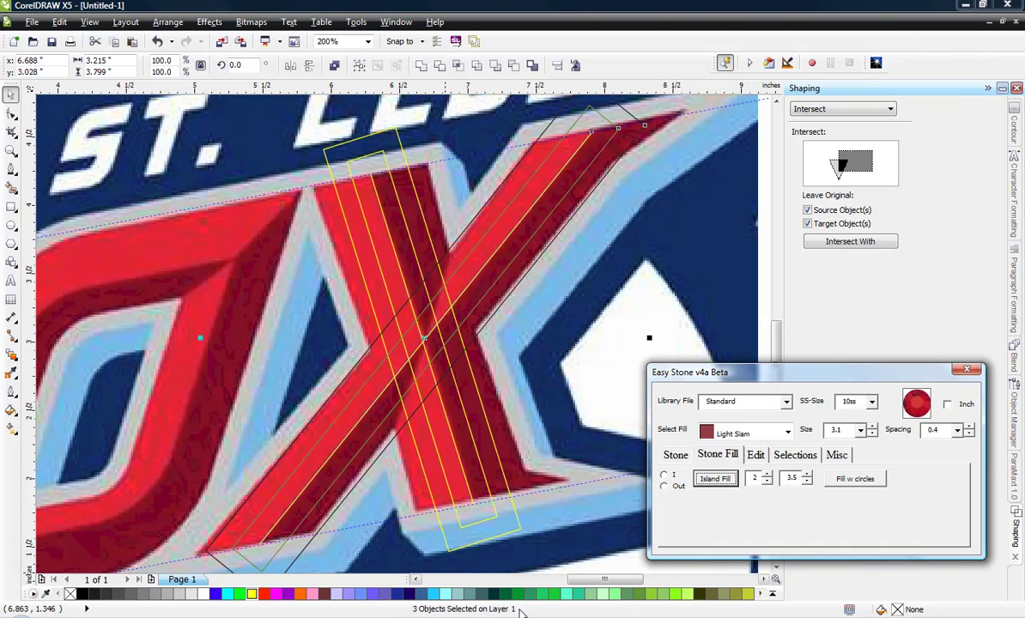
right_click(687, 593)
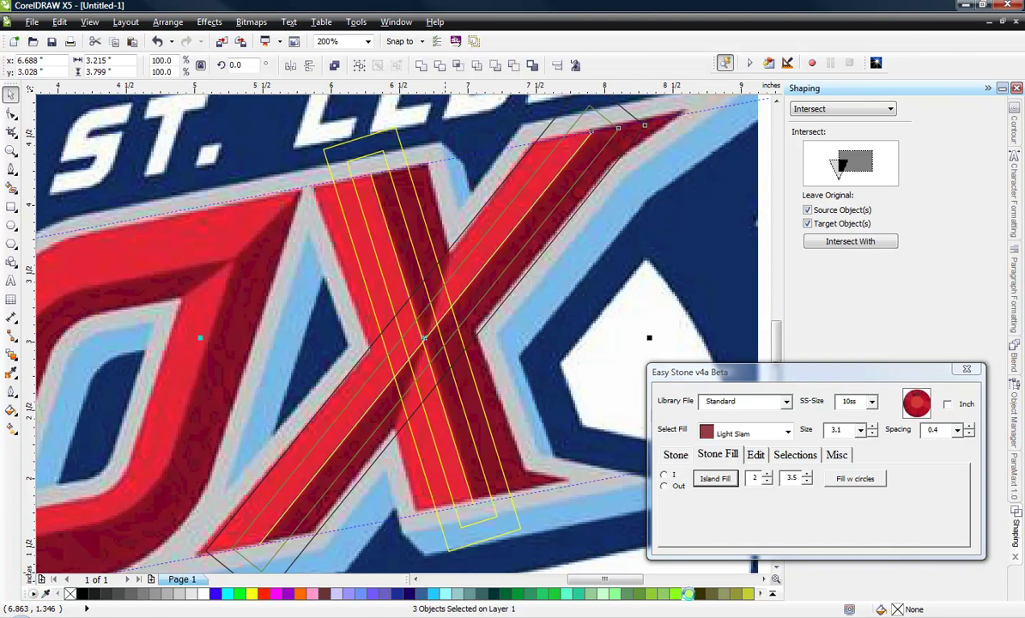
key(Escape)
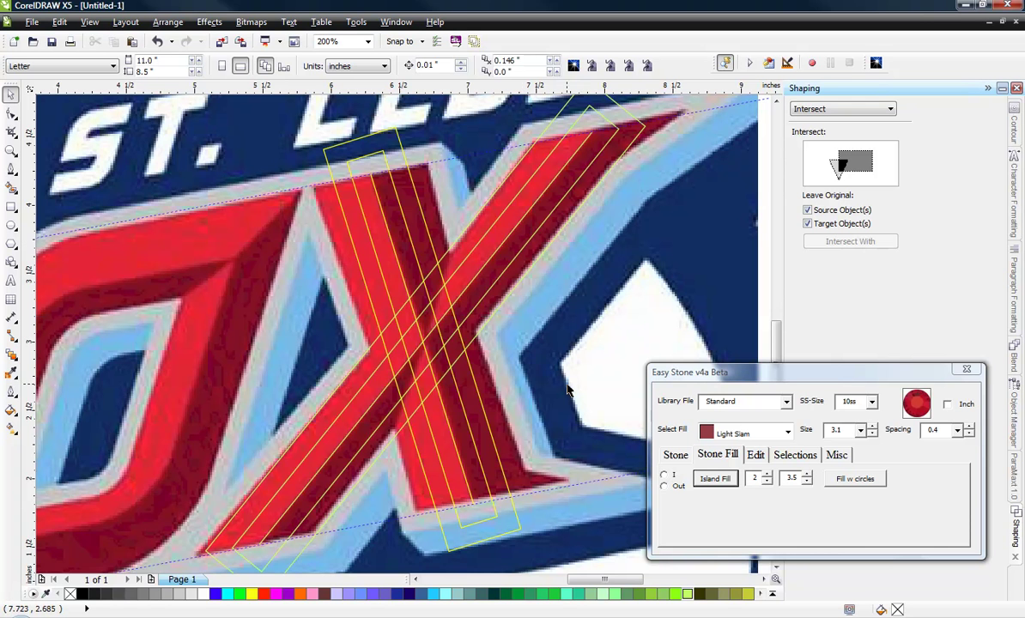
scroll(520, 326, down, 2)
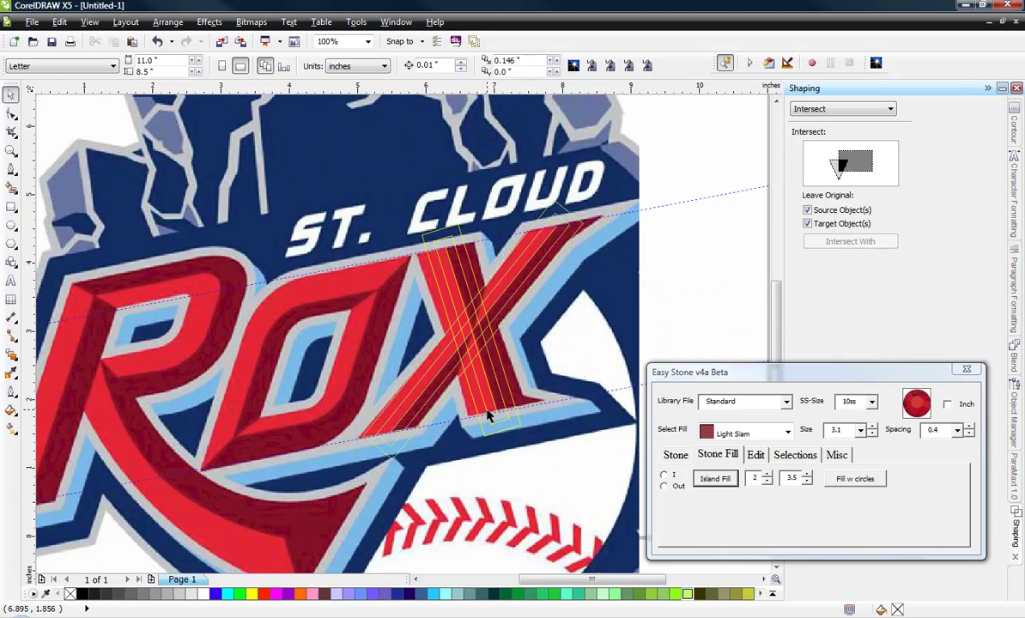
Undo an accidental curve move, then marquee-select all six yellow paths over the X.
scroll(491, 419, up, 2)
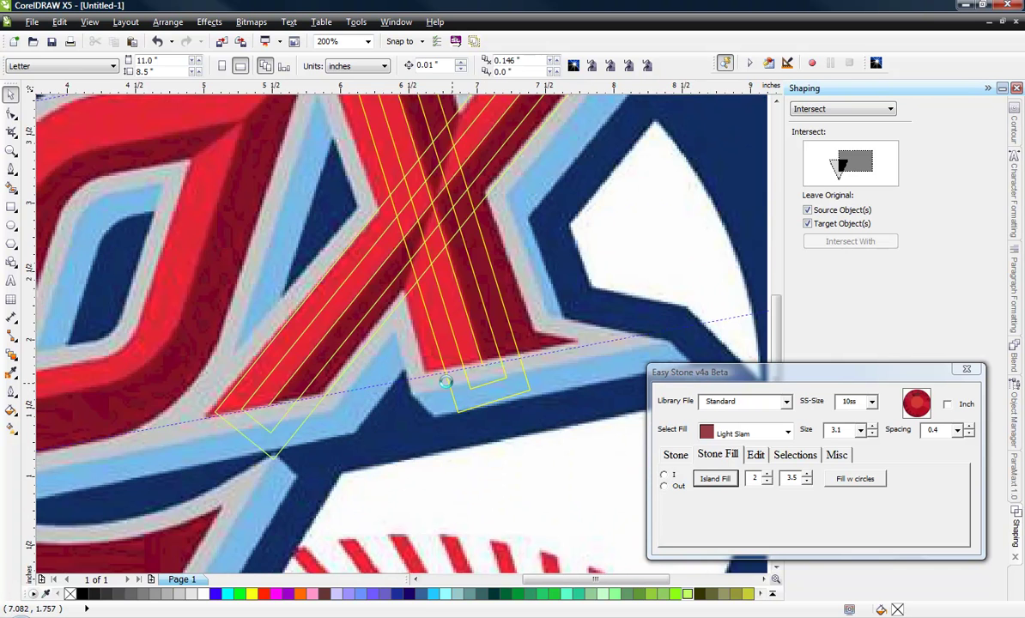
scroll(463, 369, down, 1)
drag(545, 172, 600, 313)
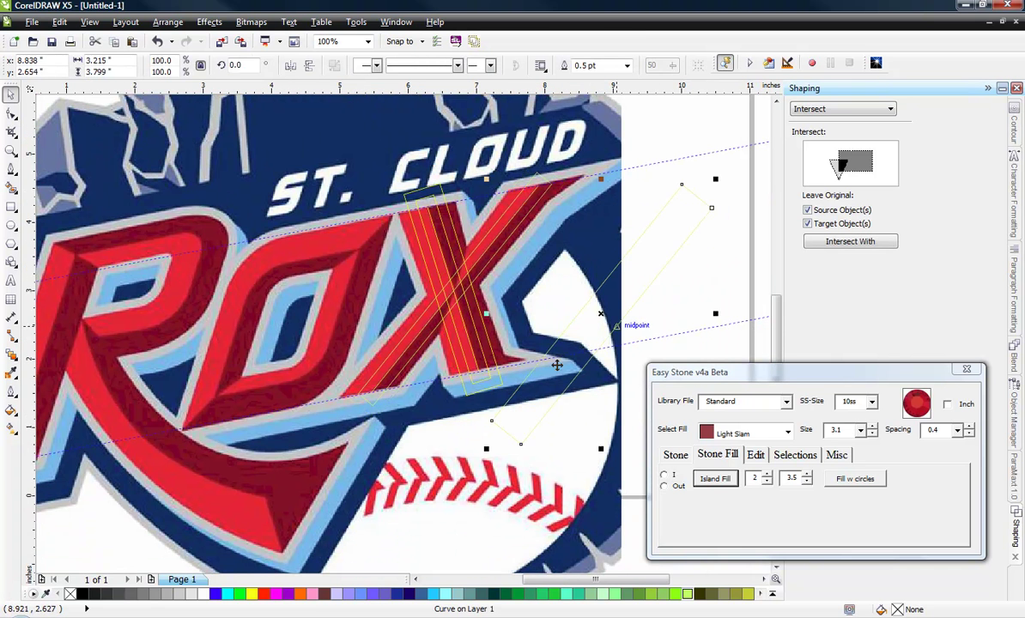
key(ctrl+z)
click(659, 275)
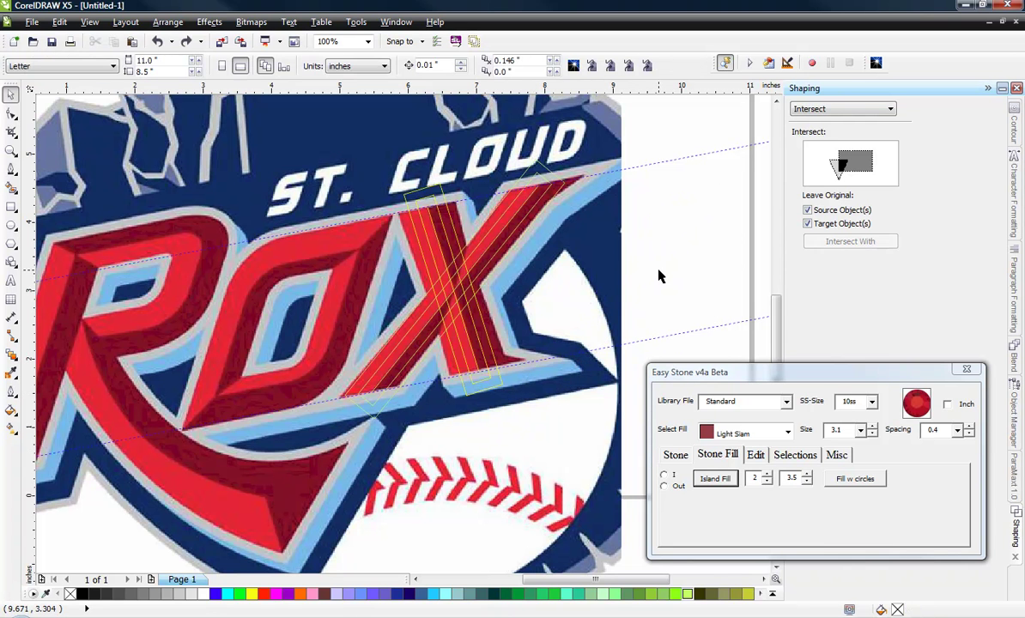
drag(659, 131, 302, 463)
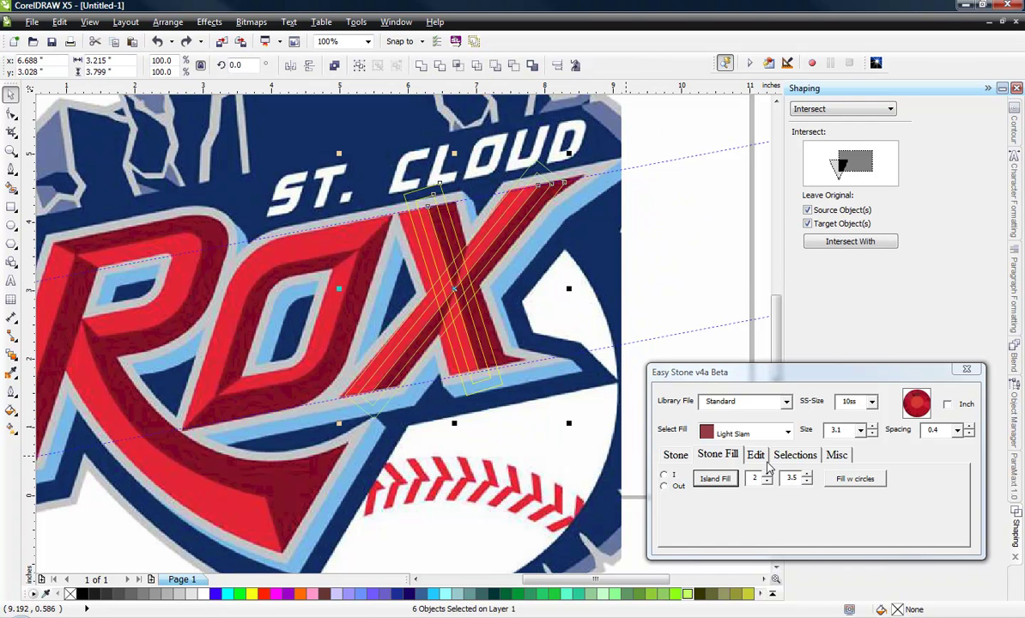
Run Easy Stone's Break at Nodes with value 20 on the selection and check the resulting pieces.
click(759, 456)
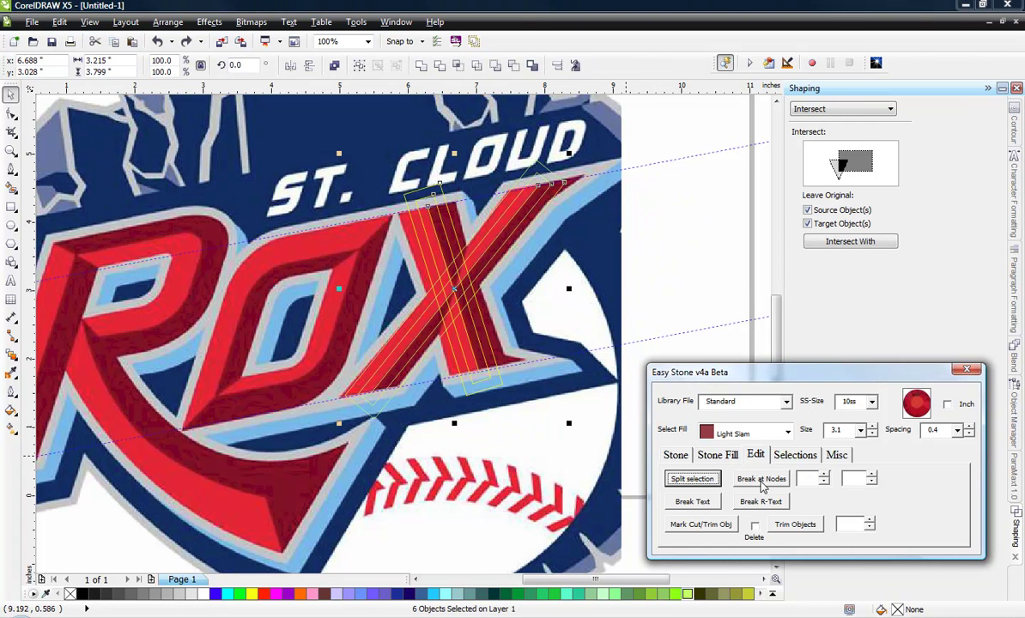
click(806, 477)
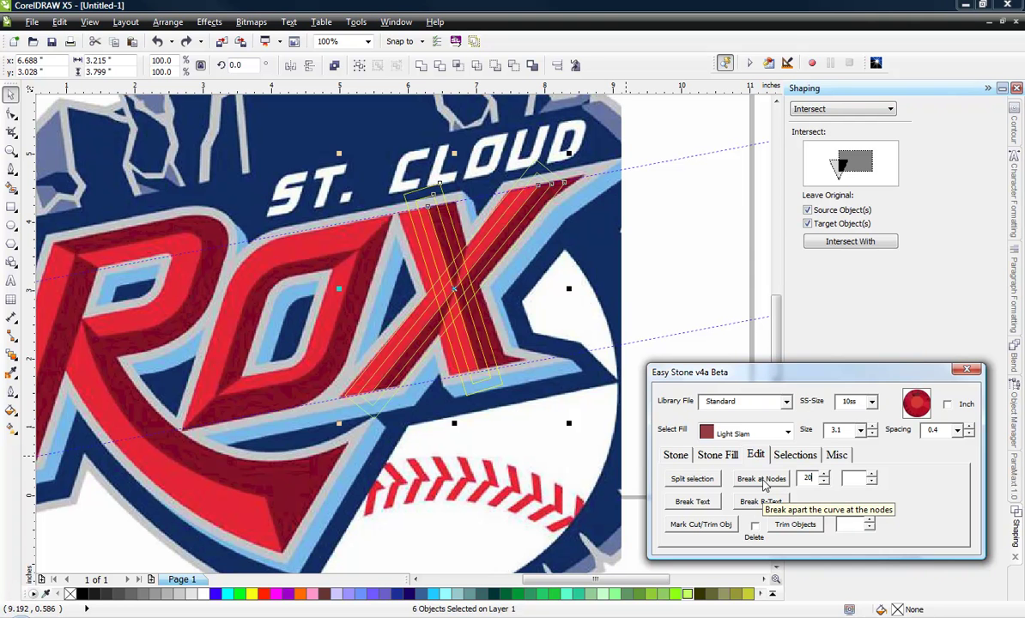
click(761, 479)
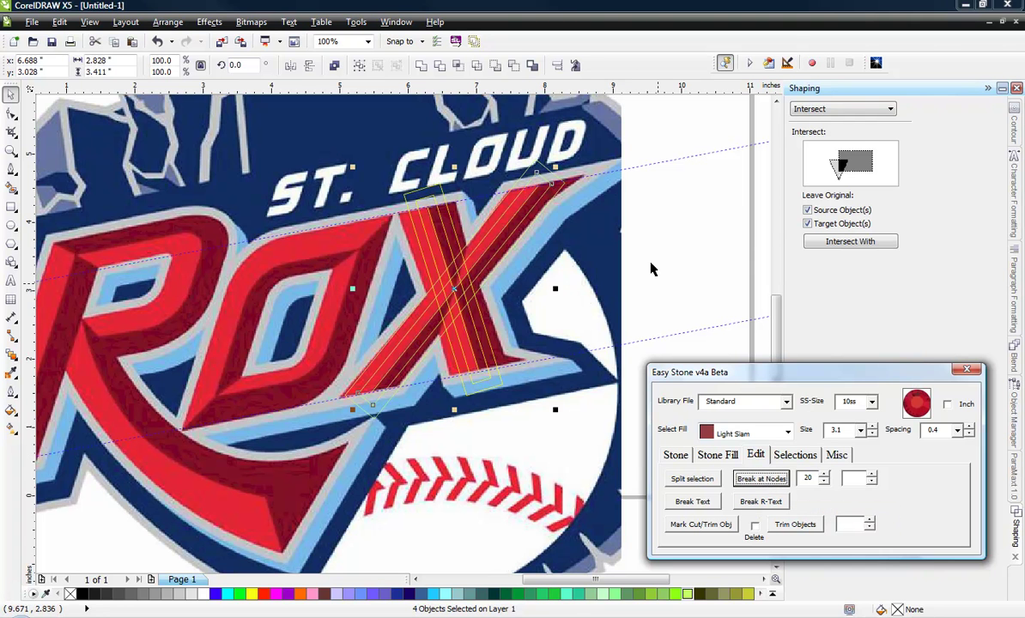
drag(627, 116, 307, 229)
key(Escape)
drag(670, 288, 310, 482)
key(Escape)
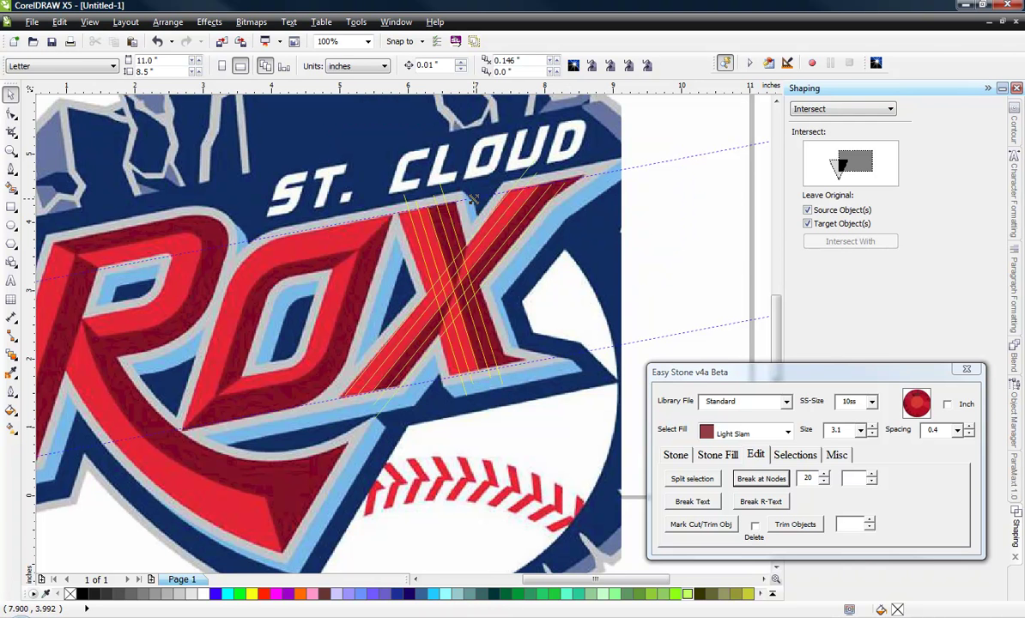
scroll(458, 170, up, 1)
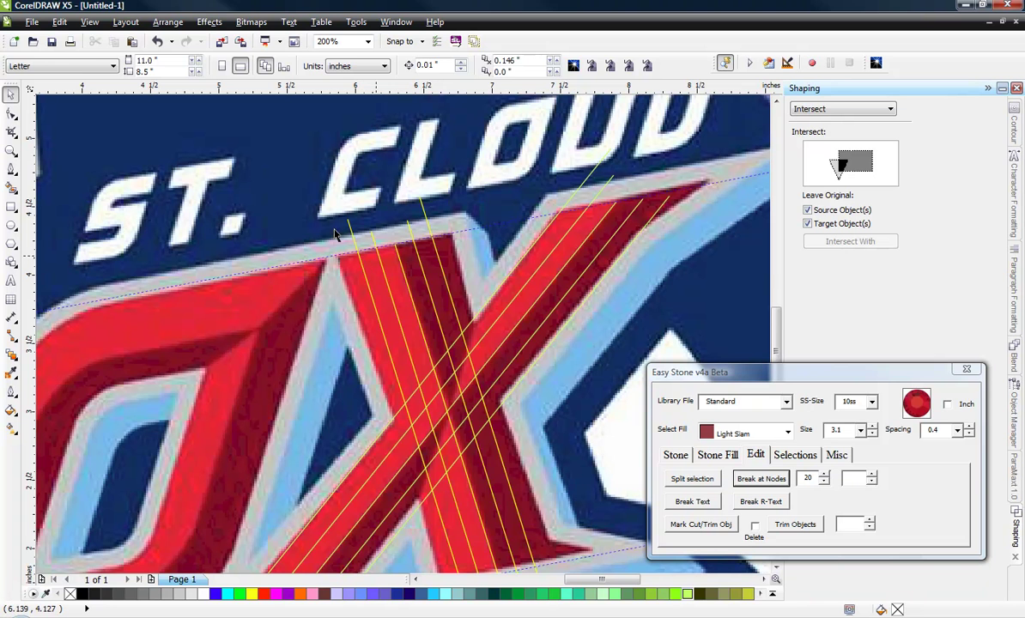
Draw a freehand cutting line along the X's top edge, right side and bottom edge, then select it.
click(11, 168)
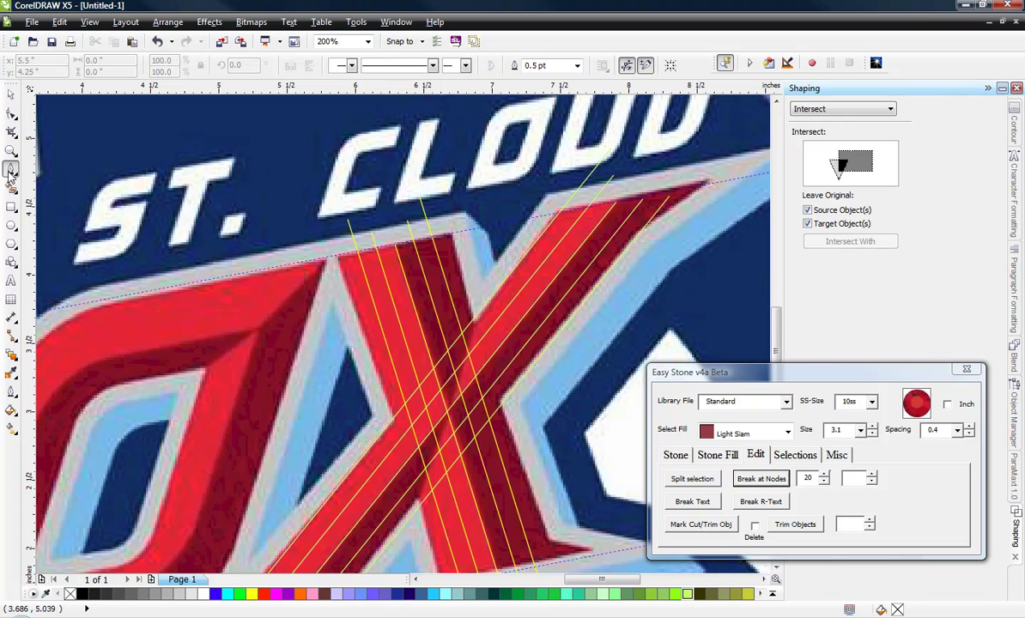
click(330, 255)
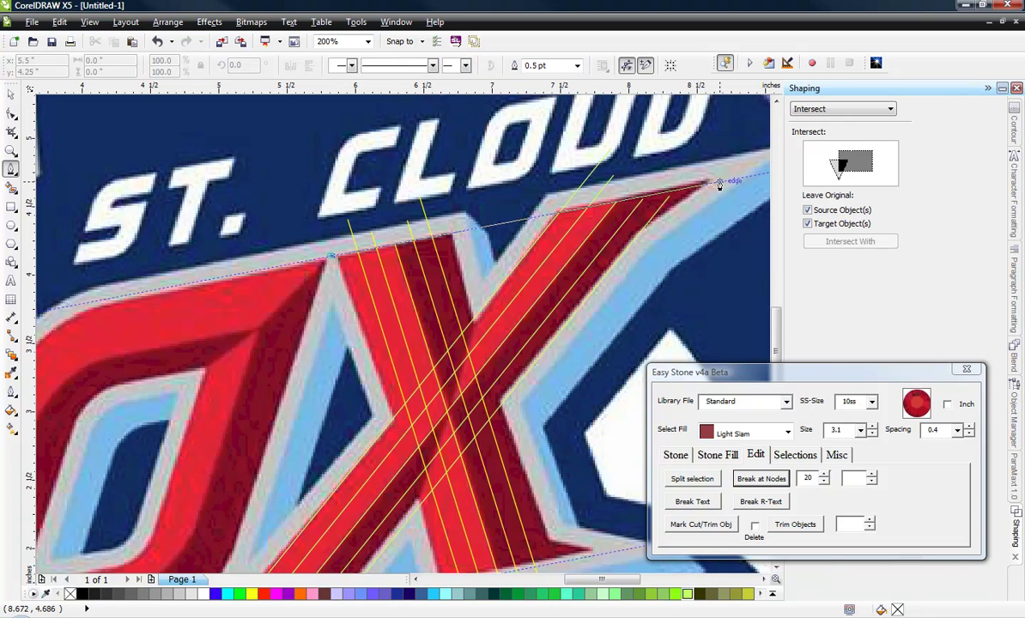
click(719, 183)
scroll(643, 187, down, 2)
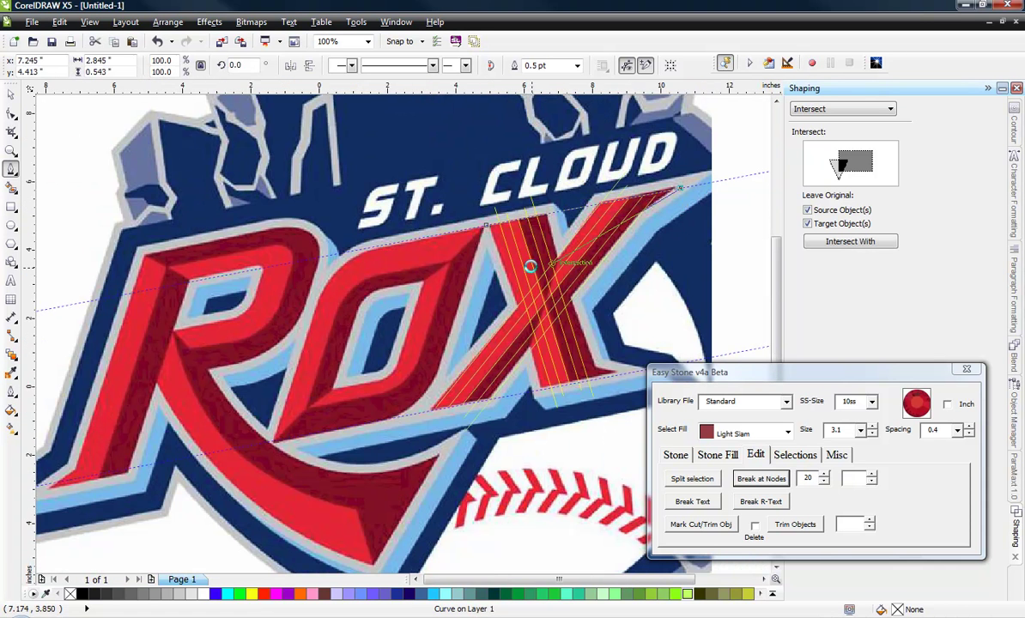
scroll(531, 196, down, 2)
scroll(692, 286, up, 1)
click(606, 162)
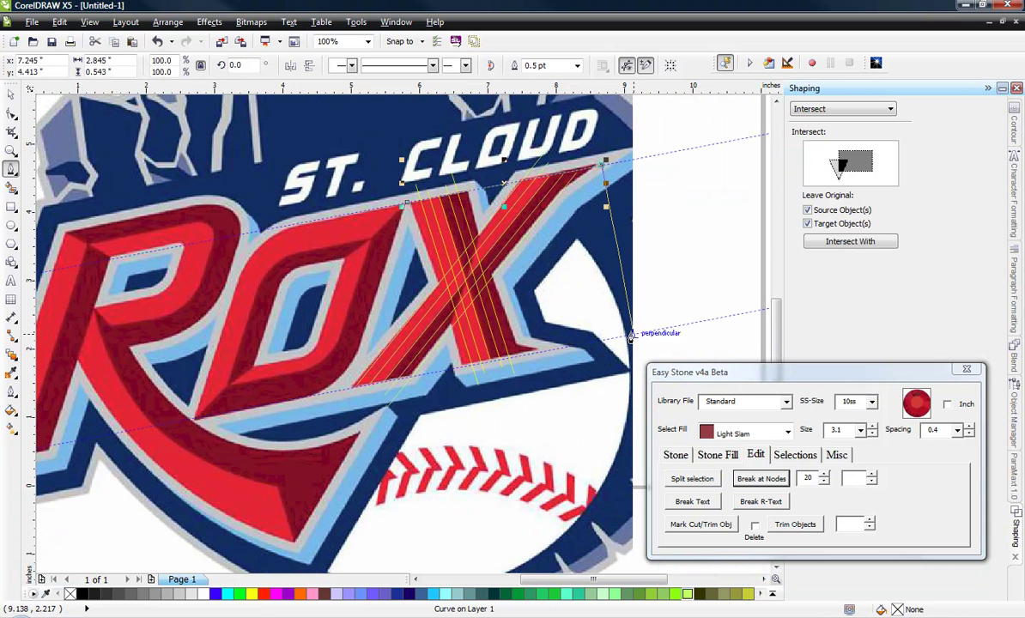
click(631, 336)
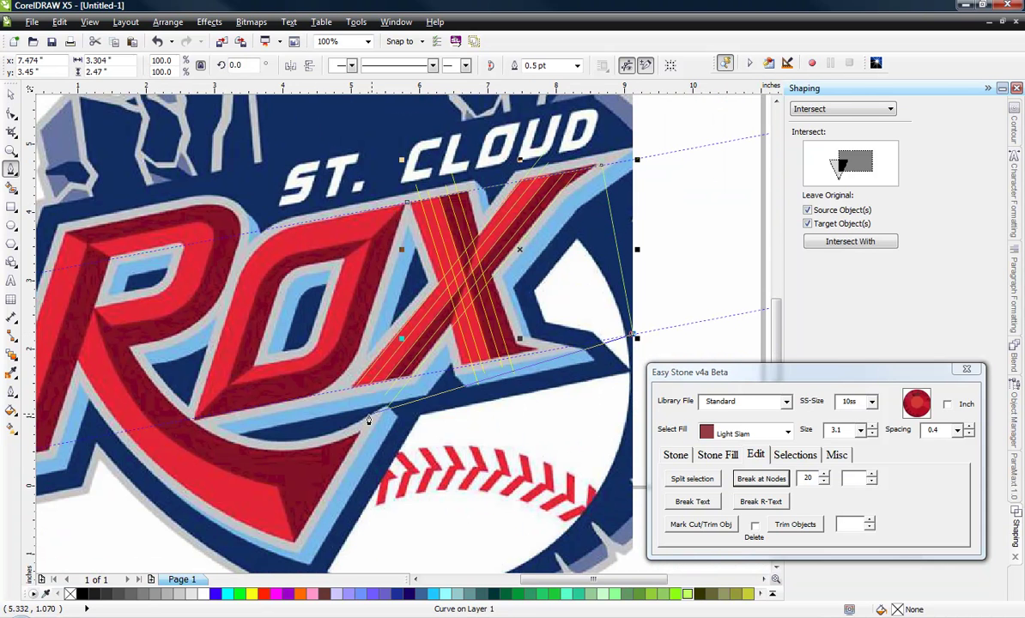
click(314, 397)
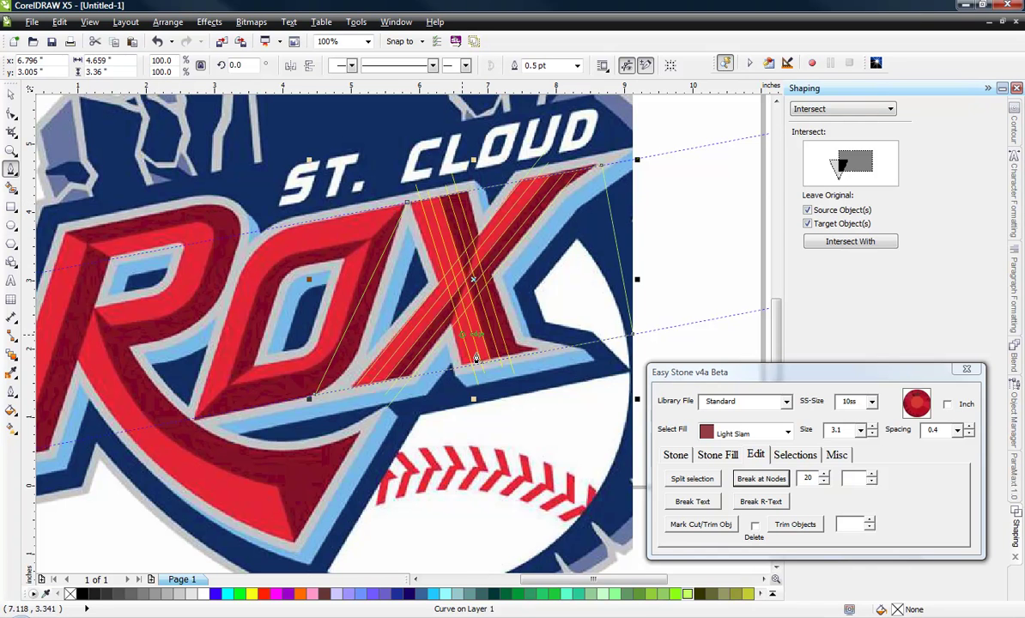
scroll(589, 224, up, 1)
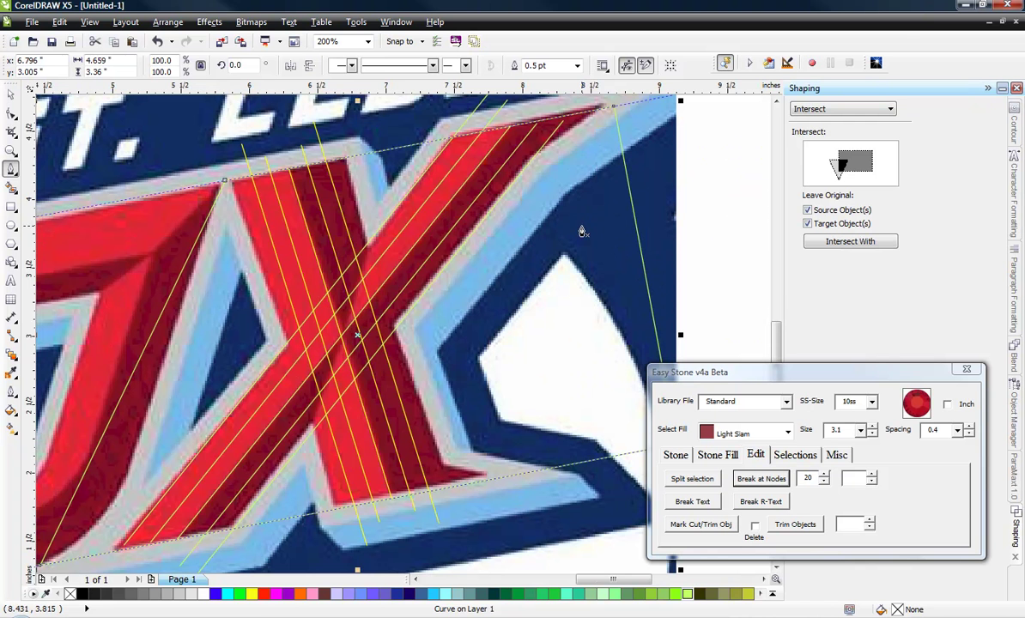
key(space)
scroll(593, 266, down, 1)
click(668, 251)
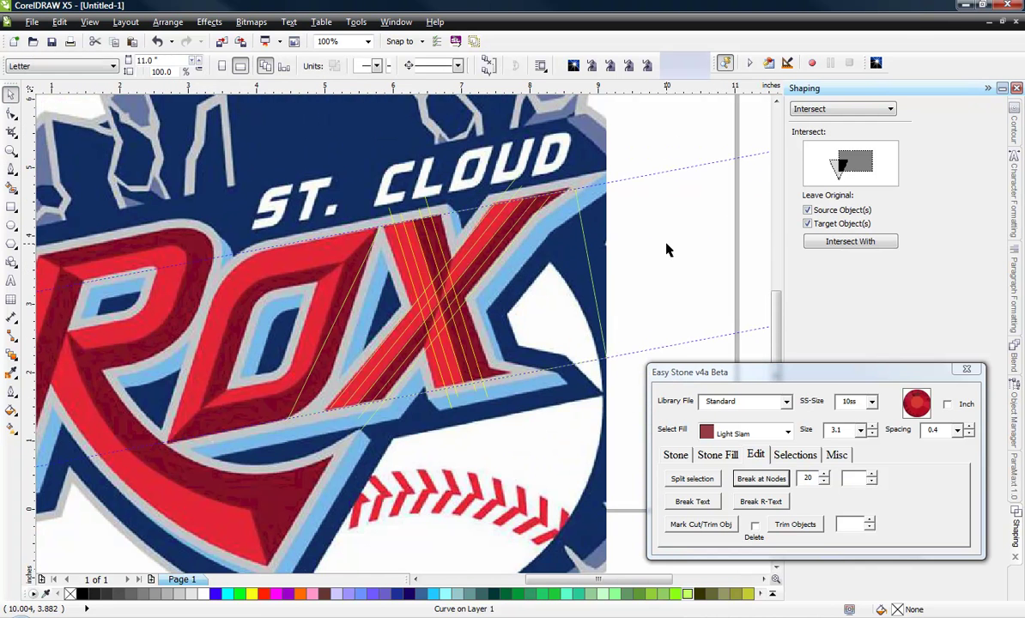
click(589, 263)
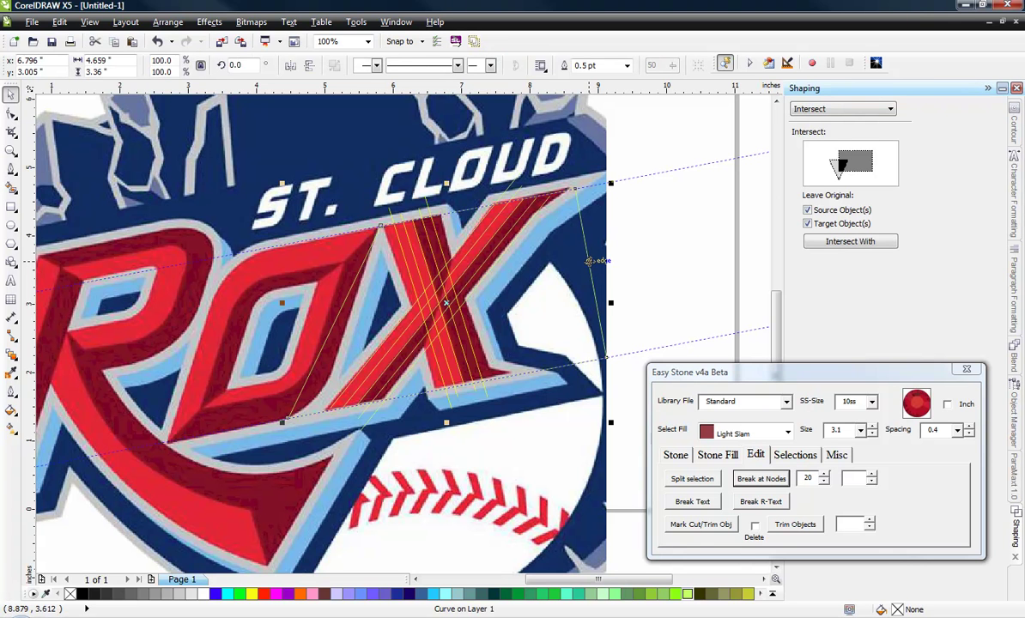
Set the line as the trimming cutter and trim the yellow stripe lines at the X's edges.
click(700, 531)
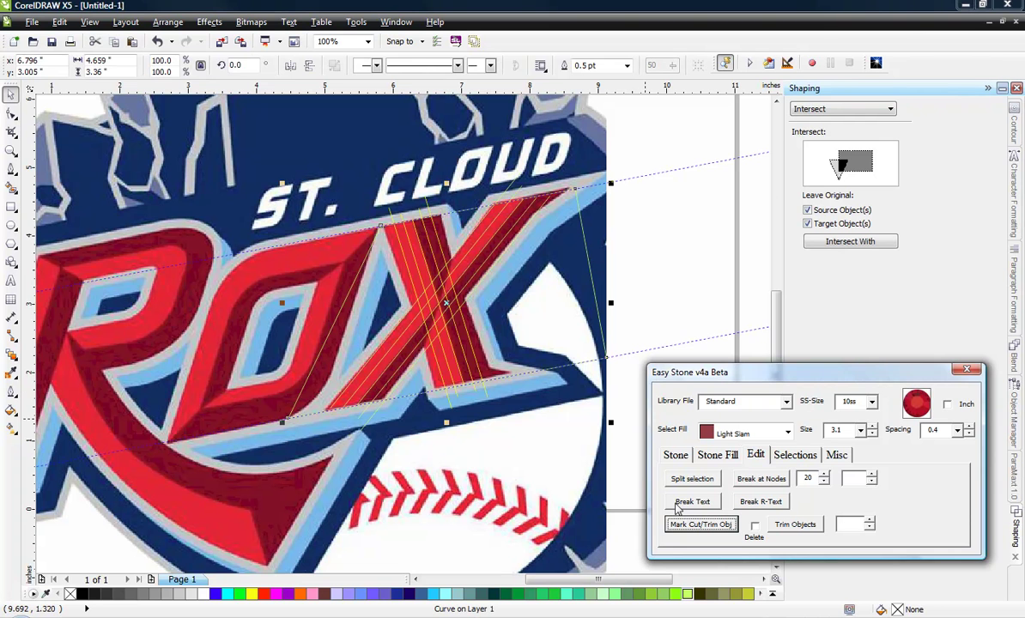
click(675, 268)
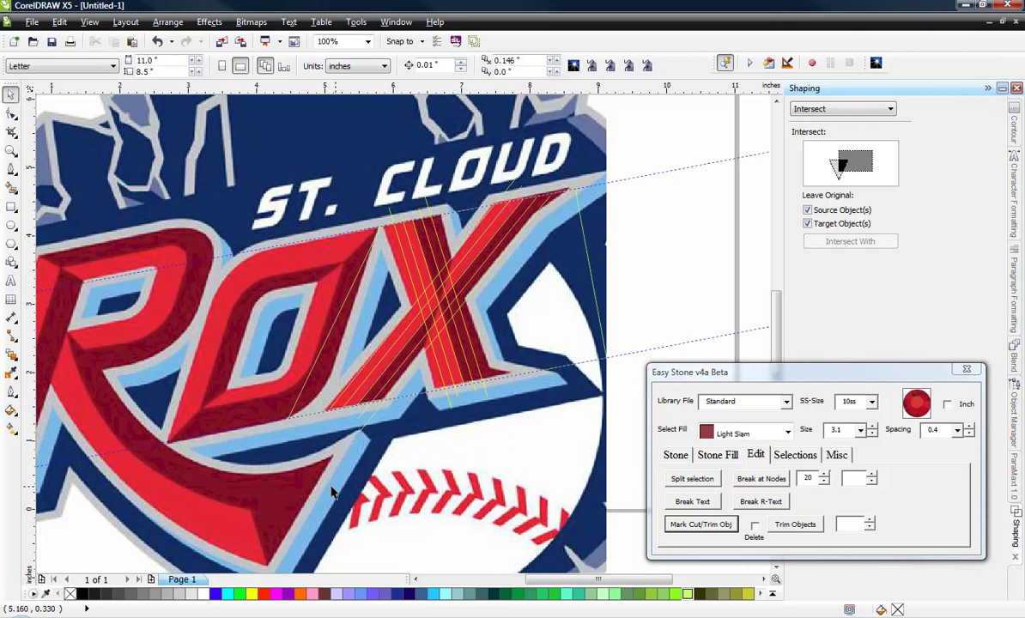
drag(299, 485, 533, 133)
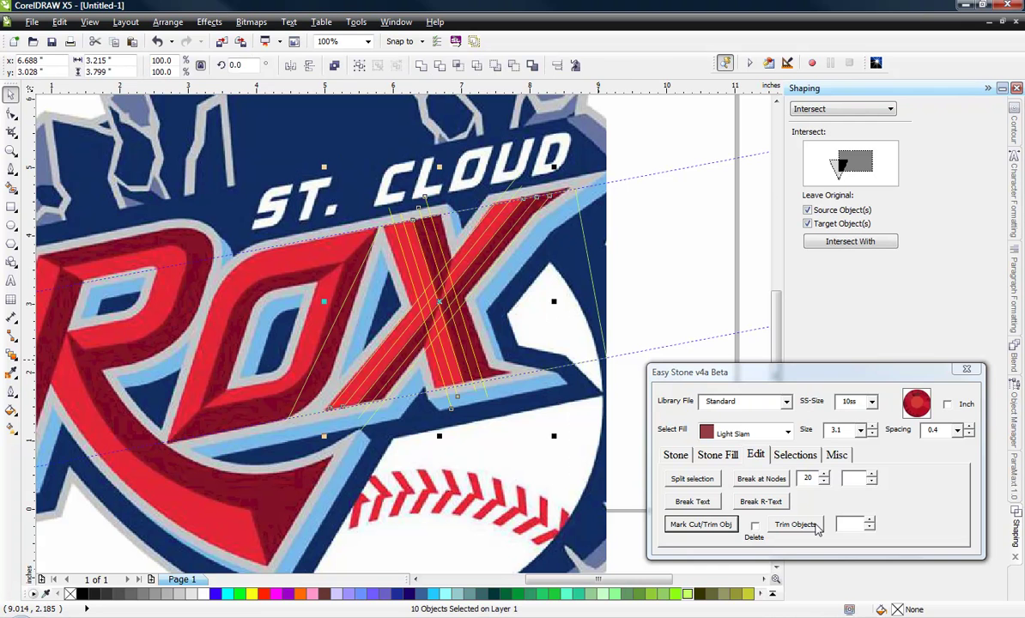
click(814, 528)
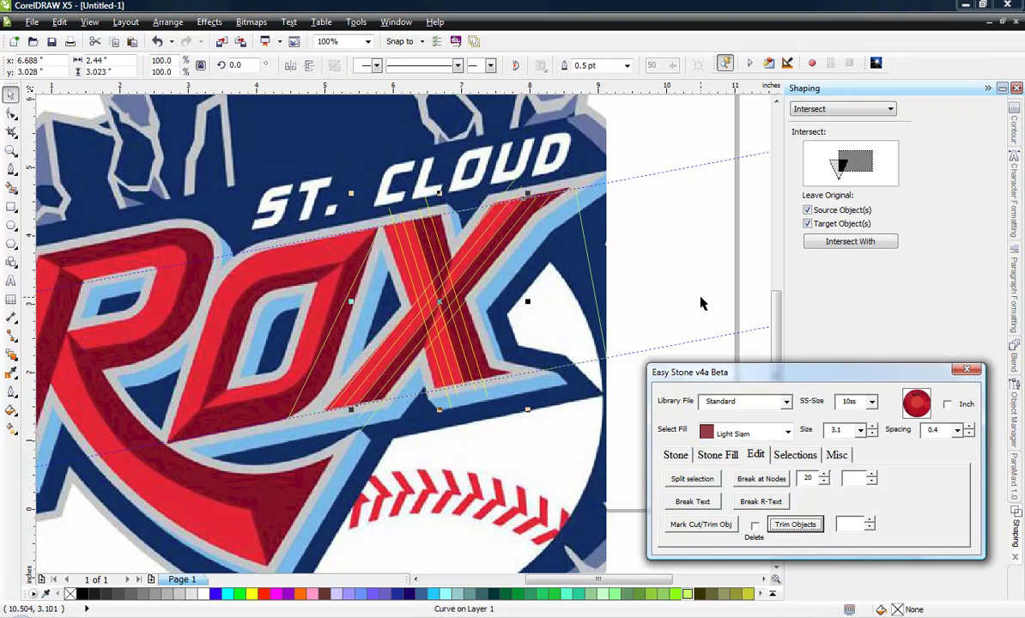
drag(318, 160, 551, 244)
key(Escape)
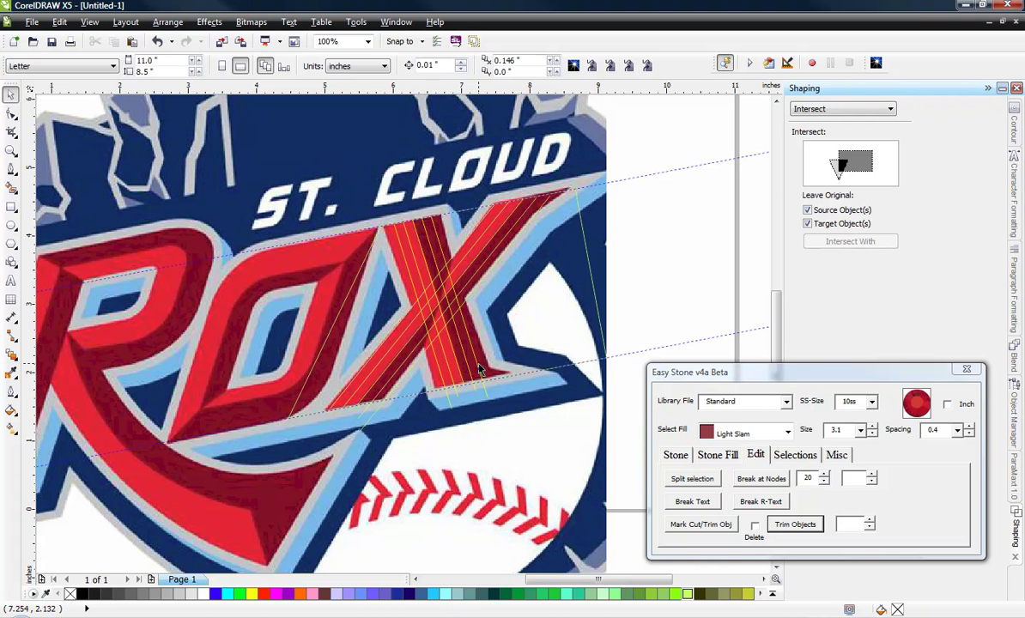
drag(307, 447, 541, 380)
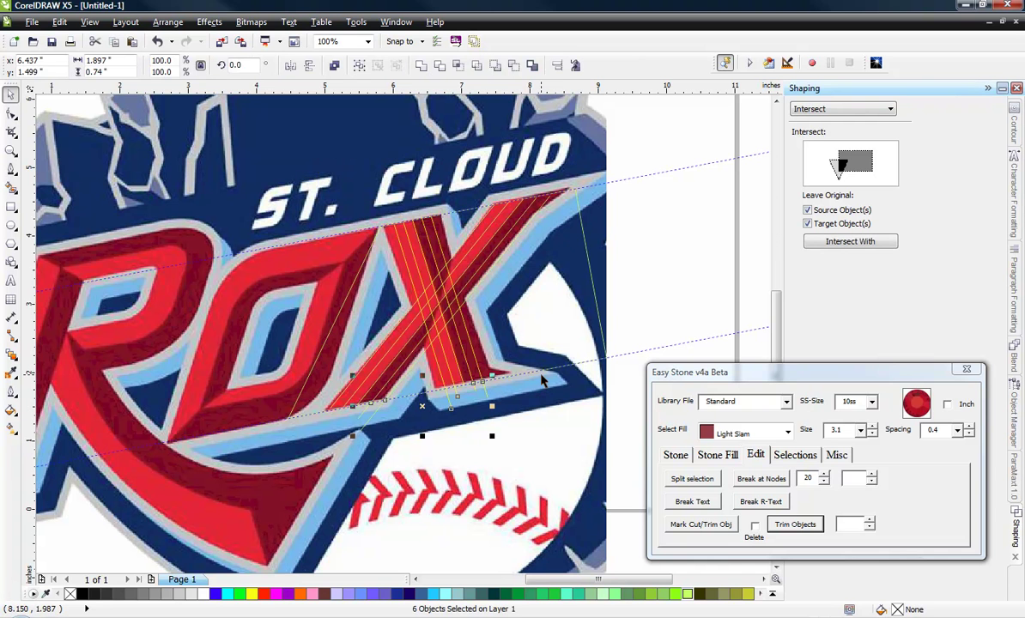
key(Escape)
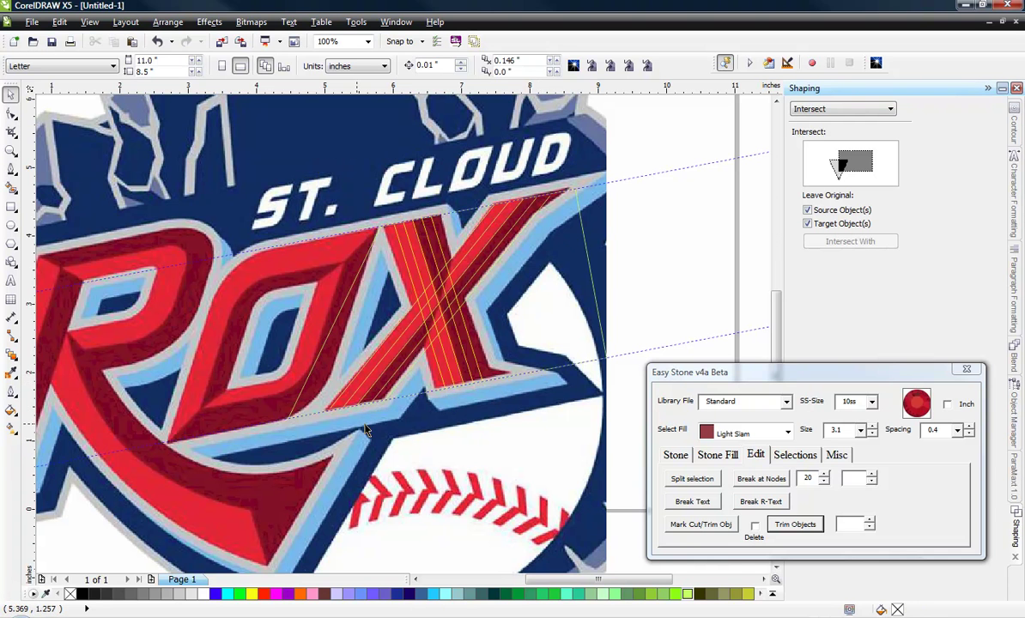
Zoom in and extend the left and middle cut lines below the dashed guide.
click(334, 321)
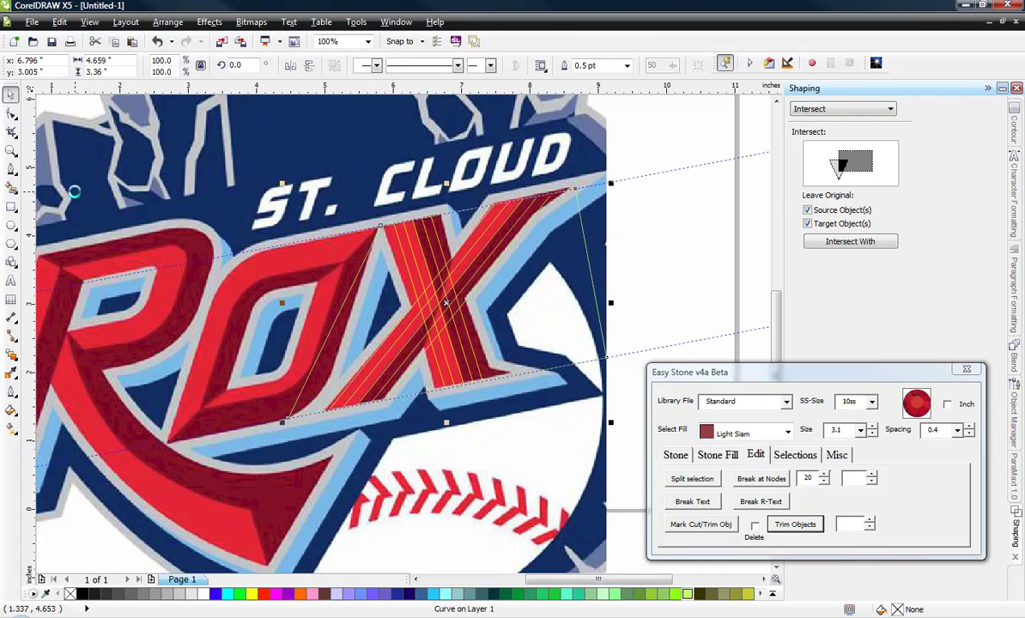
key(Escape)
scroll(324, 407, up, 3)
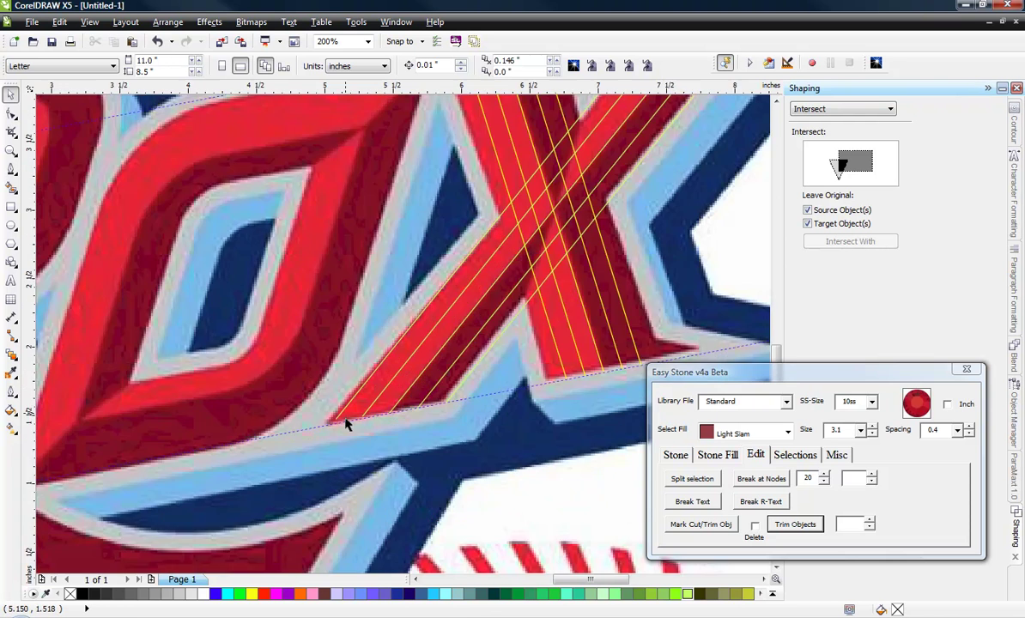
scroll(352, 427, up, 1)
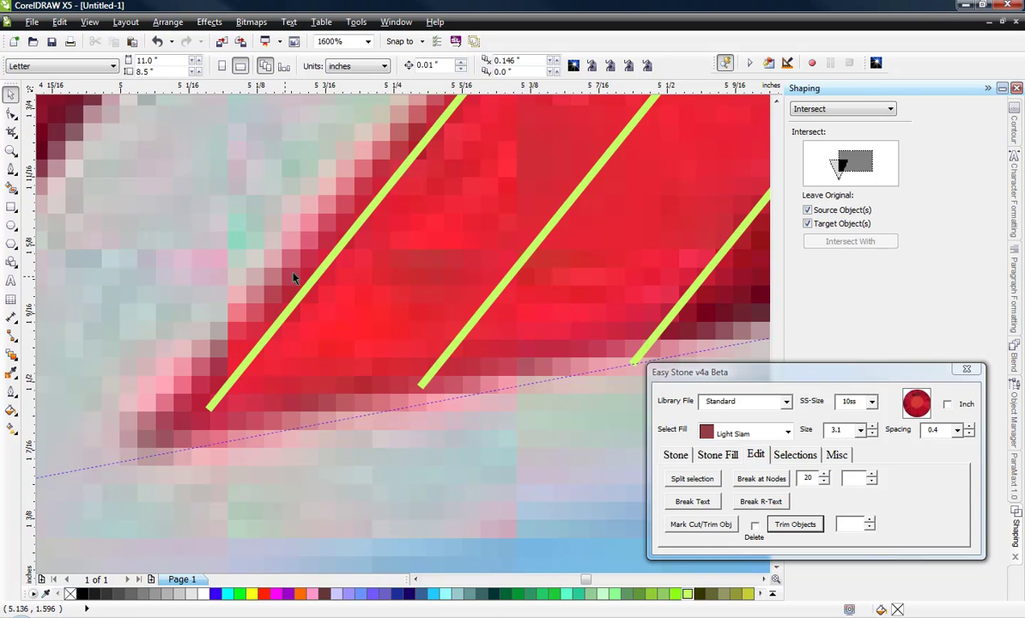
click(321, 269)
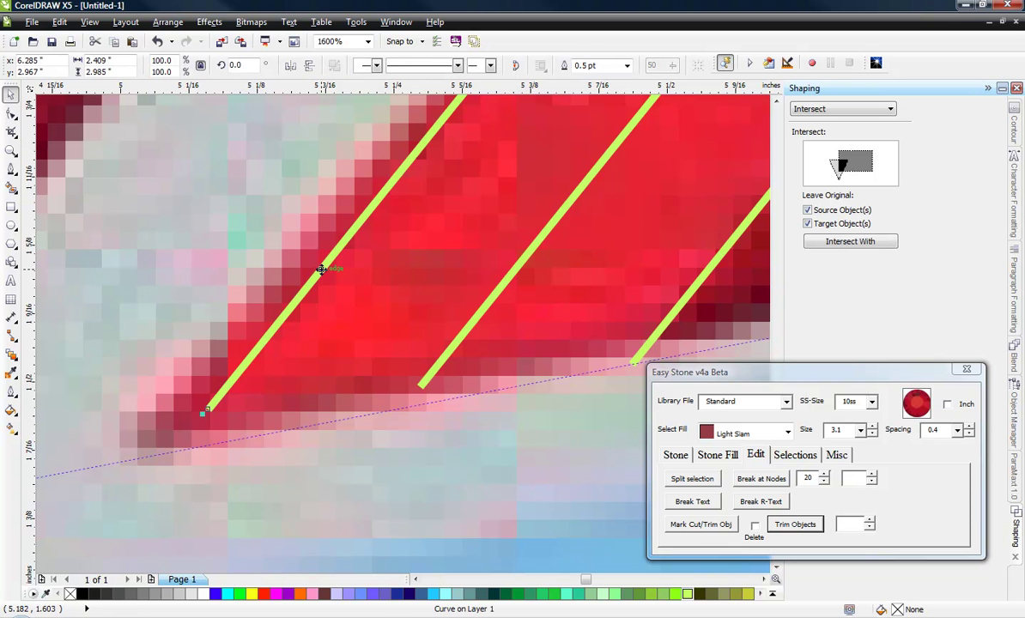
drag(321, 269, 214, 414)
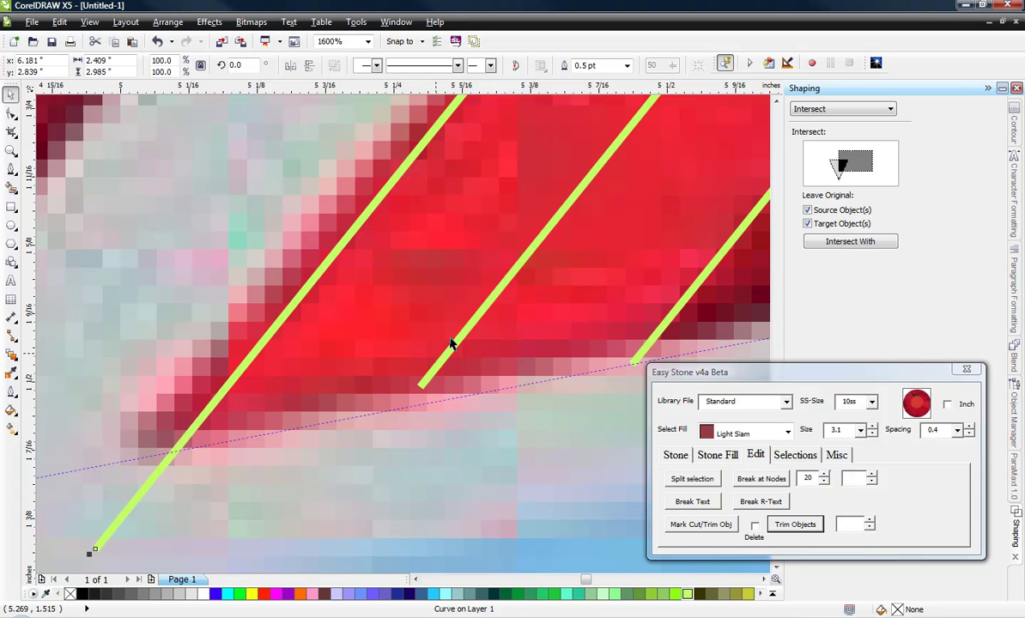
mouse_move(497, 297)
mouse_down()
mouse_move(477, 368)
mouse_move(437, 418)
mouse_move(424, 393)
mouse_move(336, 488)
mouse_up()
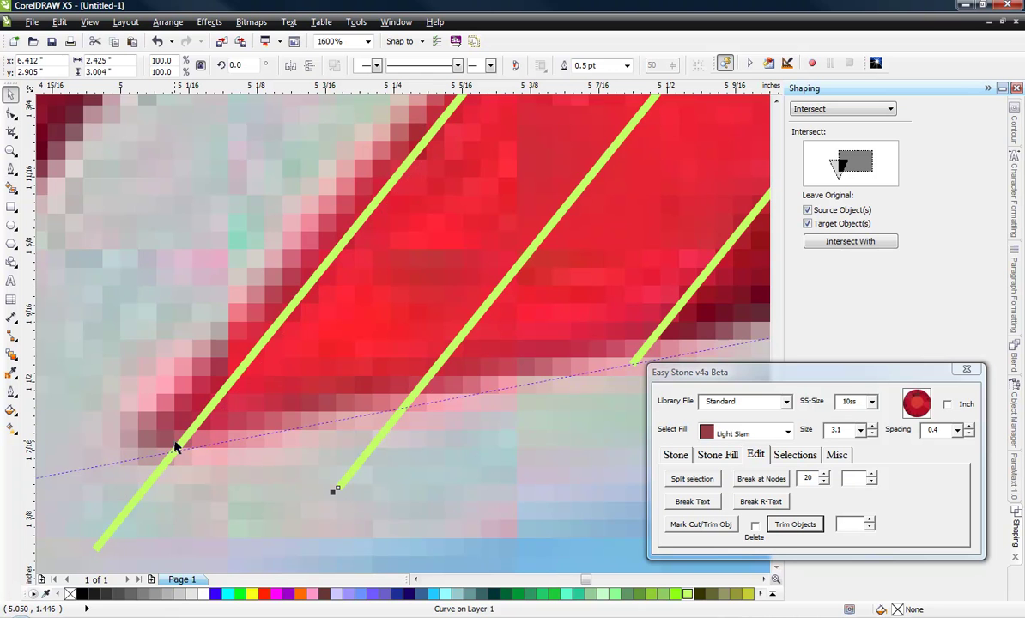
Give the middle and left cut lines blue outlines.
right_click(433, 594)
click(140, 490)
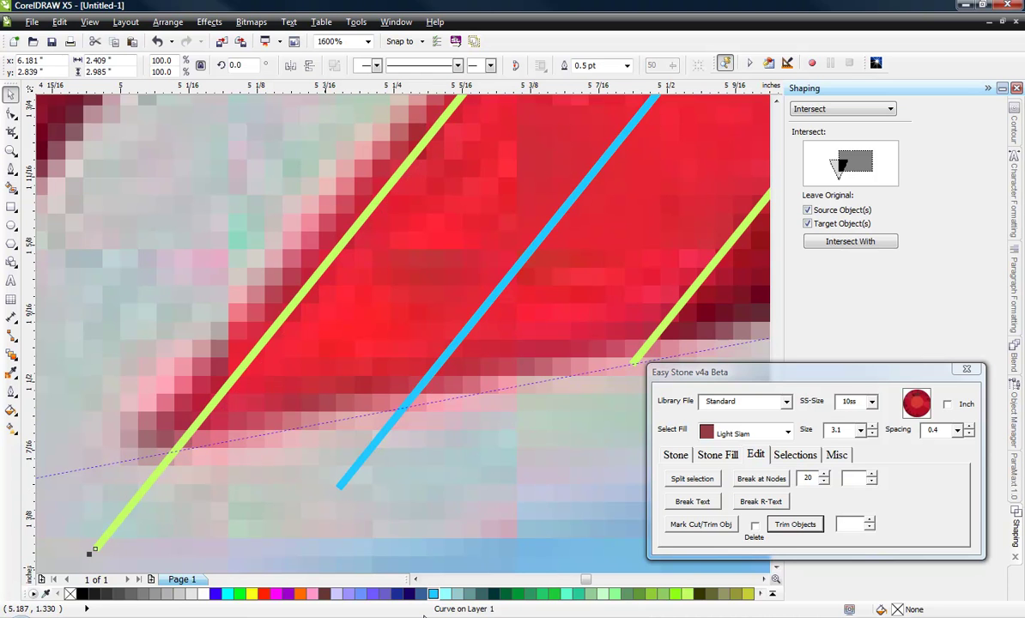
right_click(434, 593)
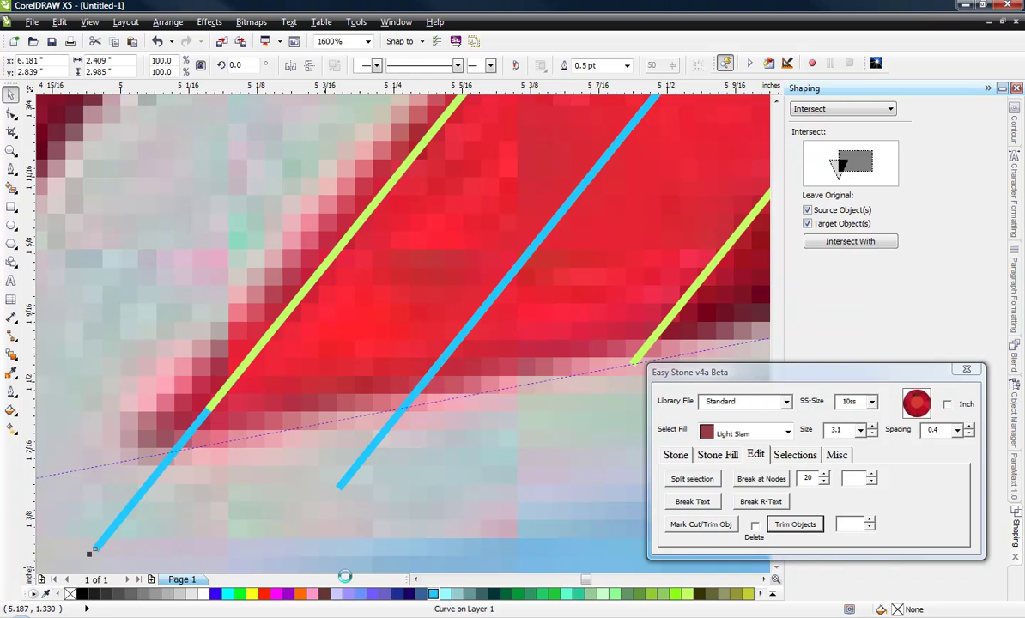
click(348, 476)
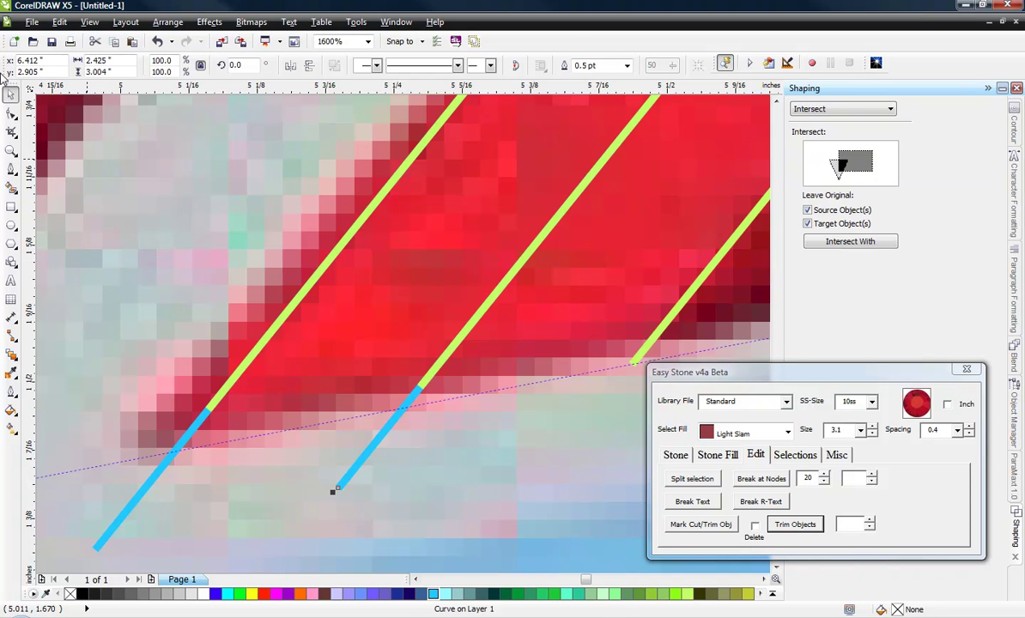
Drag the left and middle green cut lines' end nodes onto the dashed guide with the Shape tool.
click(11, 112)
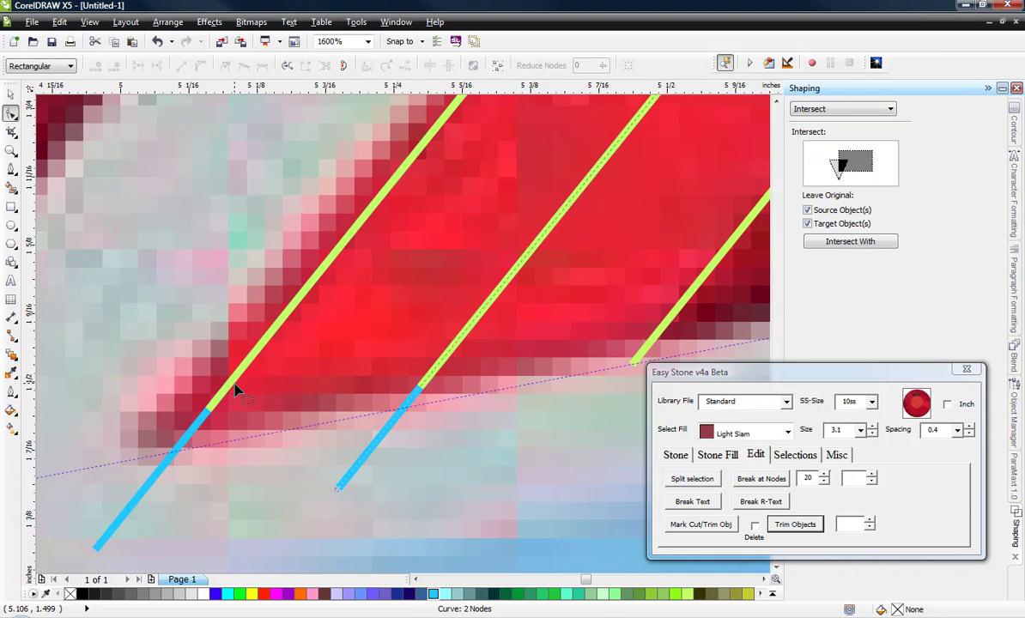
drag(210, 418, 174, 450)
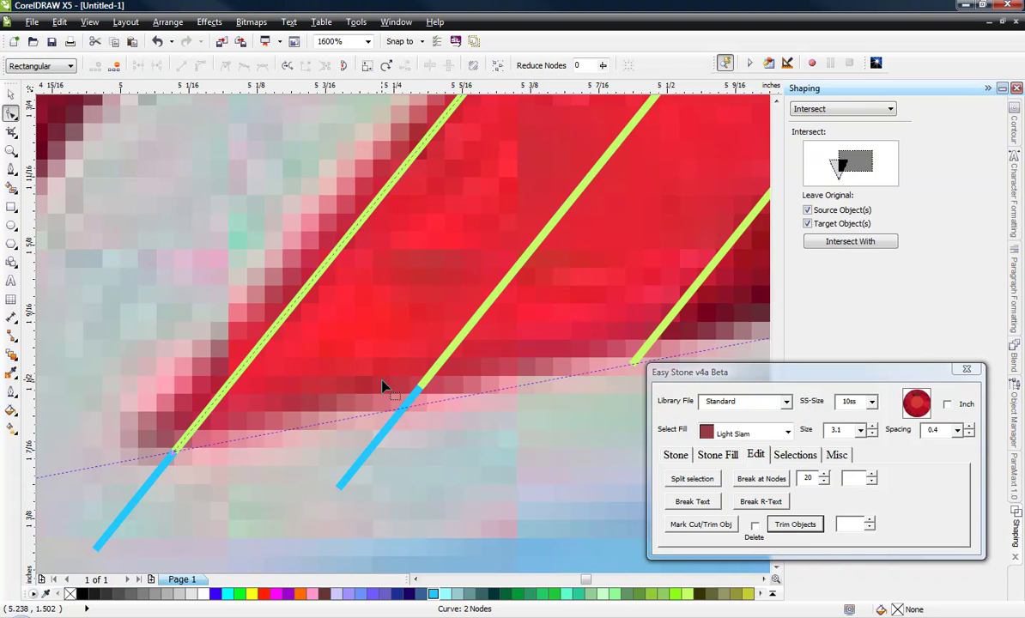
click(420, 394)
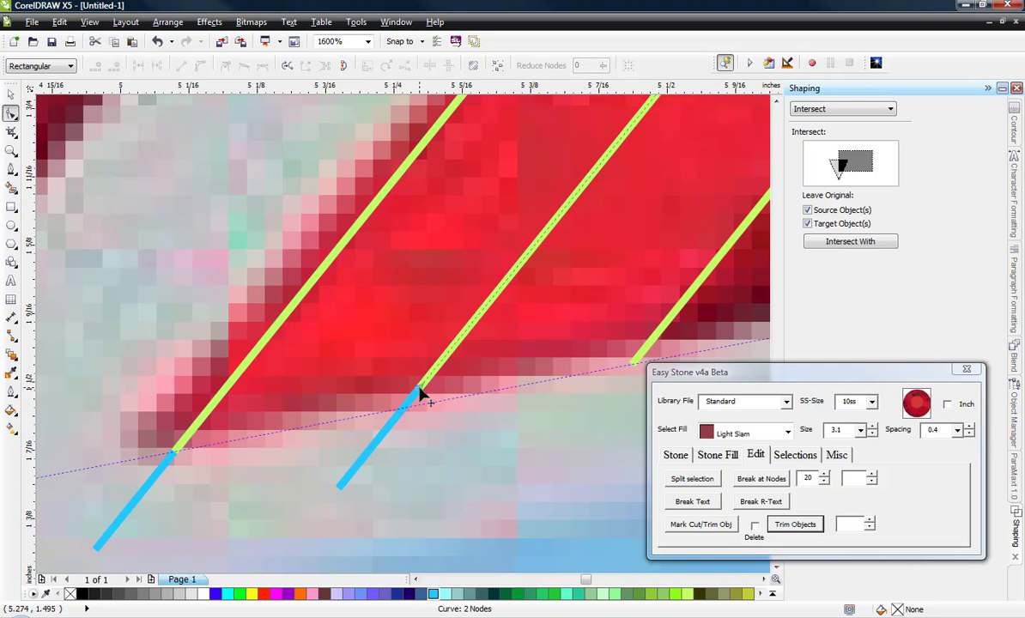
drag(420, 394, 402, 416)
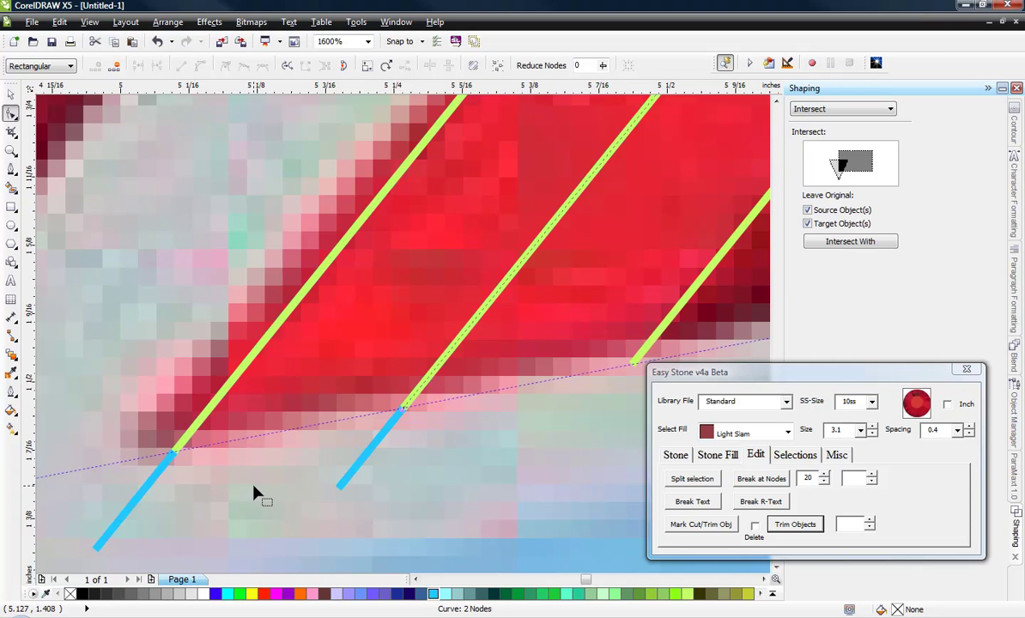
Delete the two blue helper lines below the left and middle cut lines.
click(10, 94)
key(Escape)
click(156, 479)
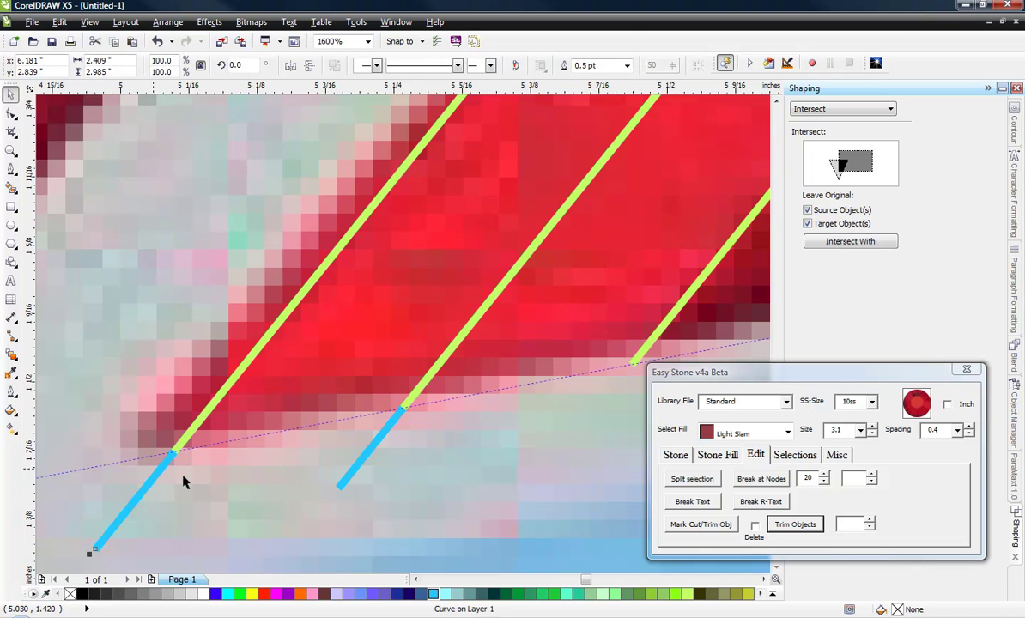
key(Delete)
click(345, 478)
key(Delete)
scroll(302, 487, down, 2)
scroll(423, 394, up, 1)
Draw a Bezier helper line past the X's right arm, copy it alongside, and colour both blue.
scroll(464, 391, up, 1)
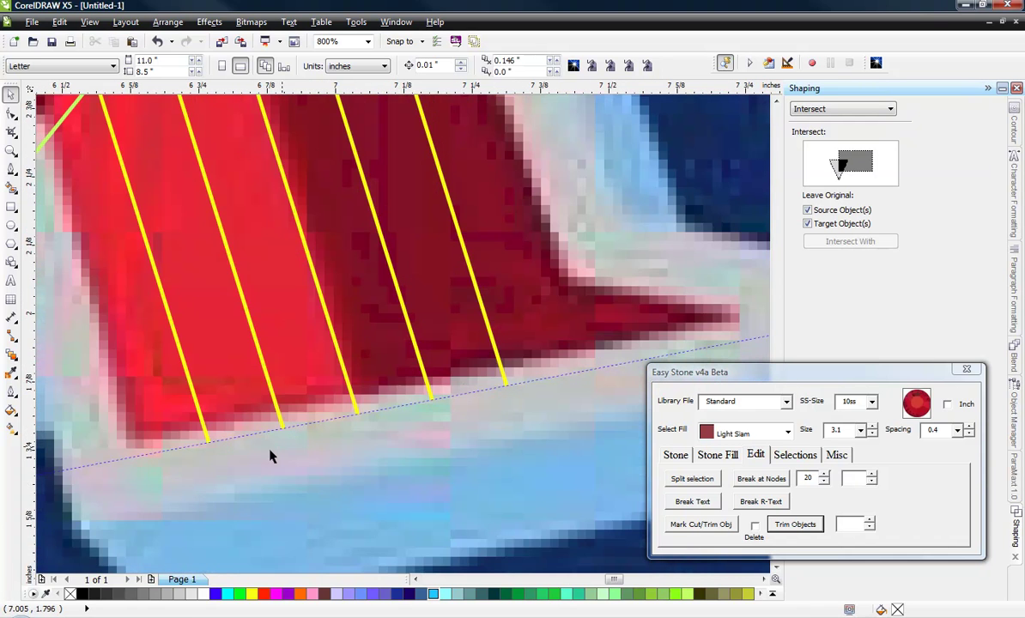
scroll(485, 445, down, 3)
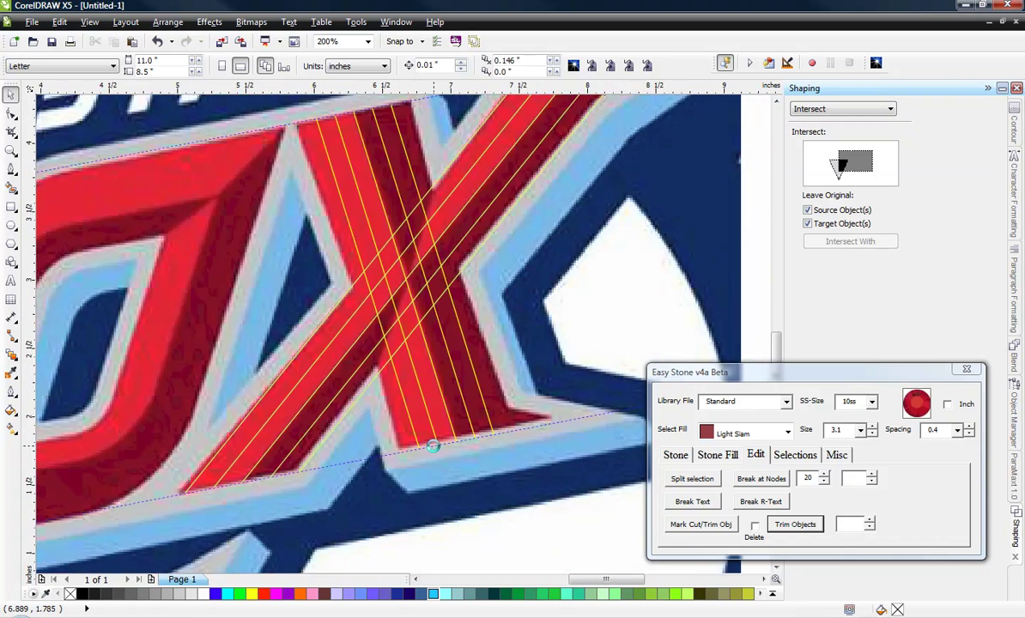
scroll(486, 244, up, 2)
scroll(476, 275, up, 1)
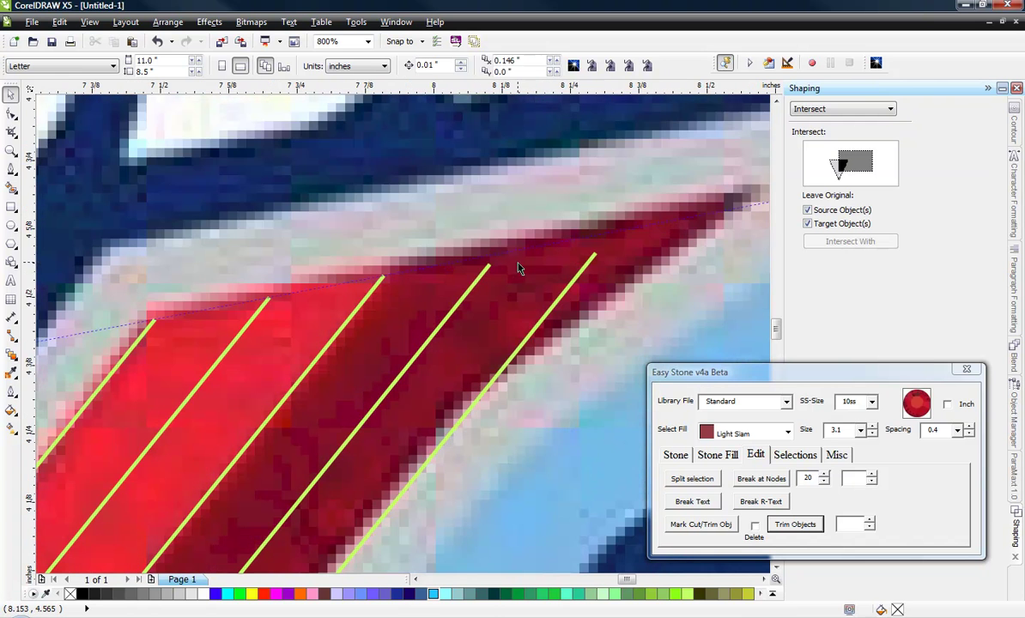
click(488, 264)
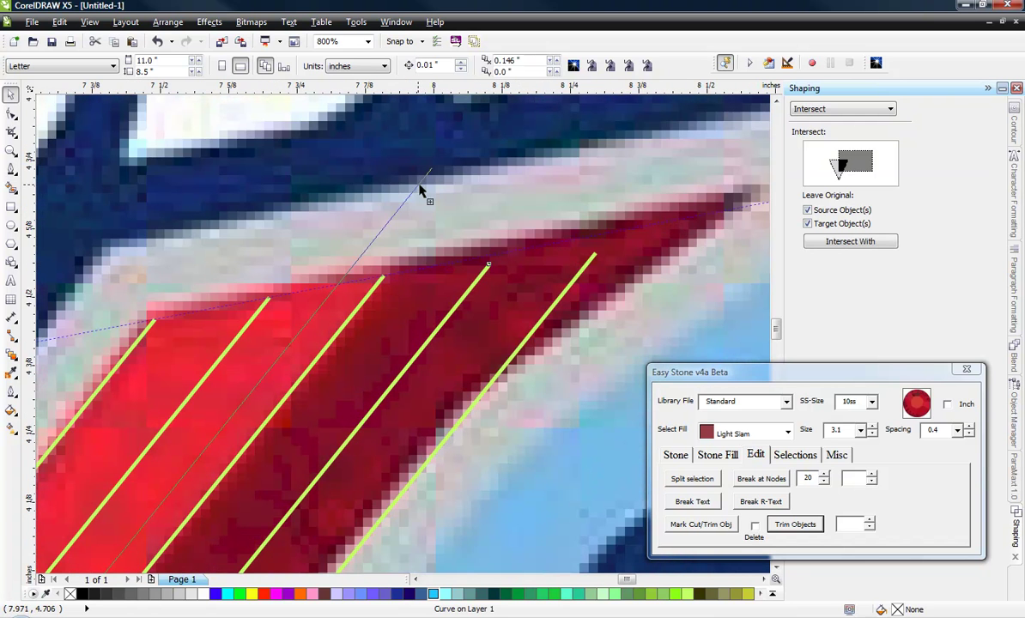
double_click(538, 131)
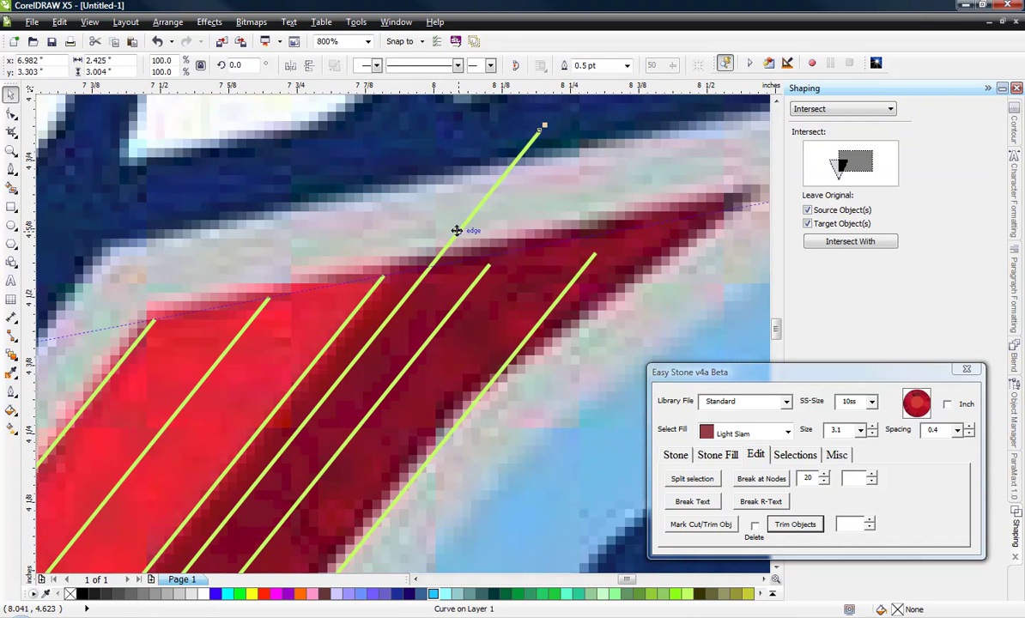
drag(489, 263, 572, 160)
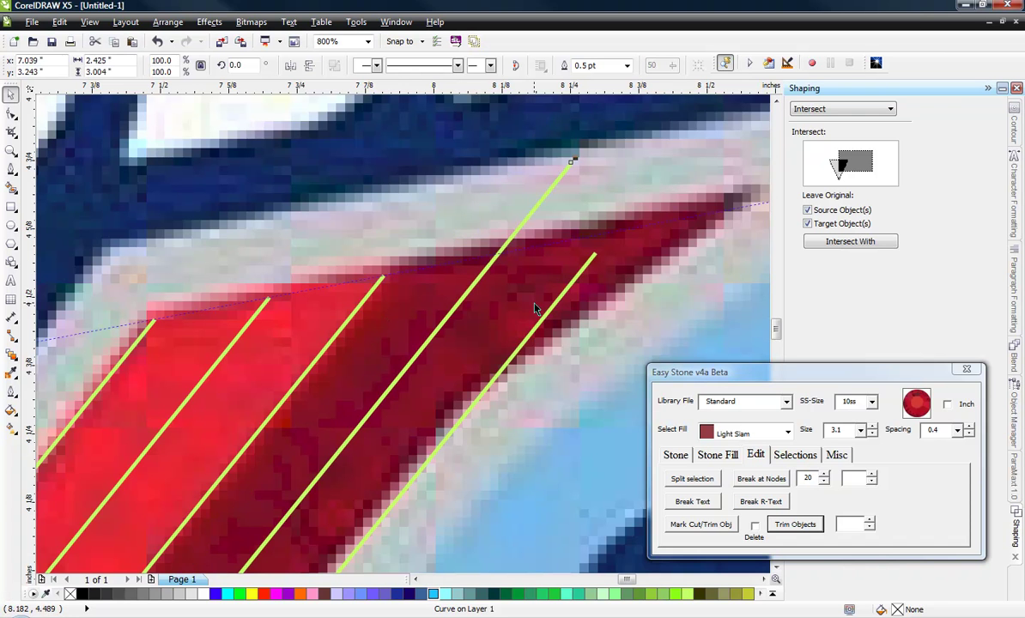
right_click(433, 594)
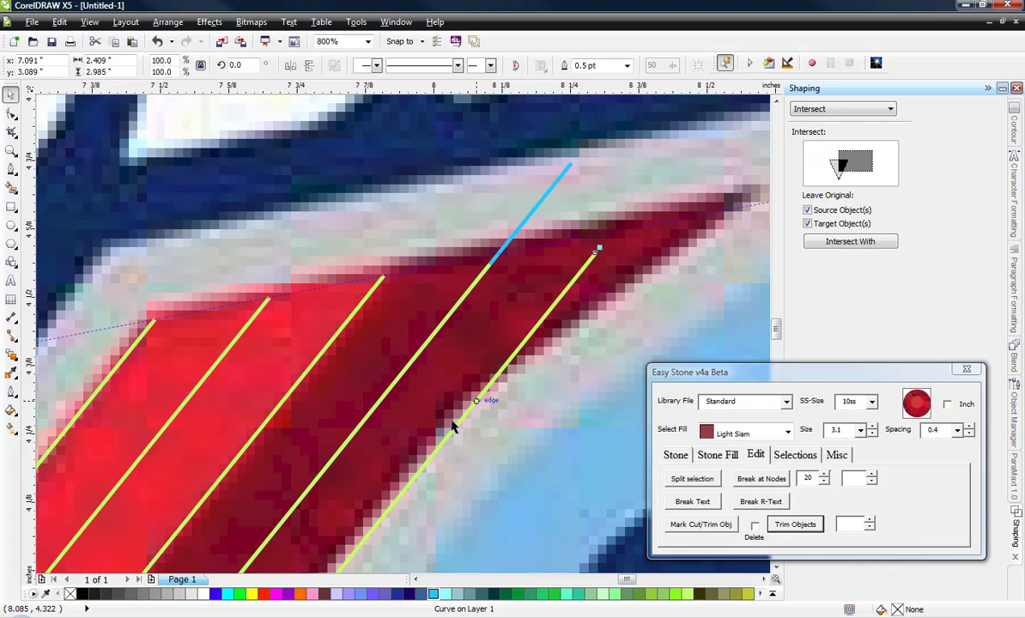
drag(440, 441, 595, 254)
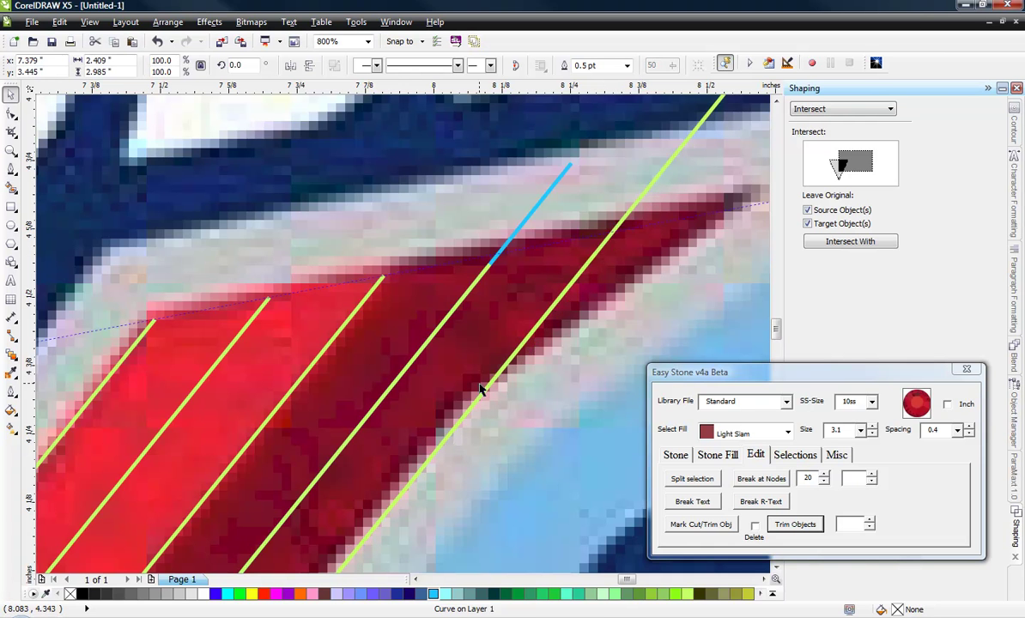
right_click(431, 594)
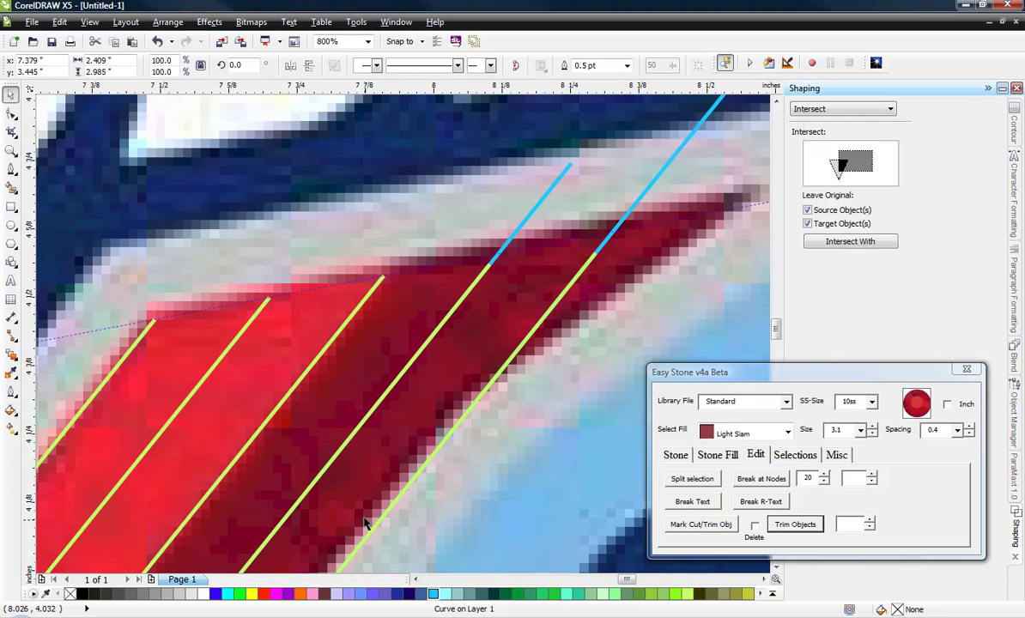
With the Shape tool (F10), drag both rightmost lines' top nodes to their blue helper crossings.
scroll(606, 267, up, 2)
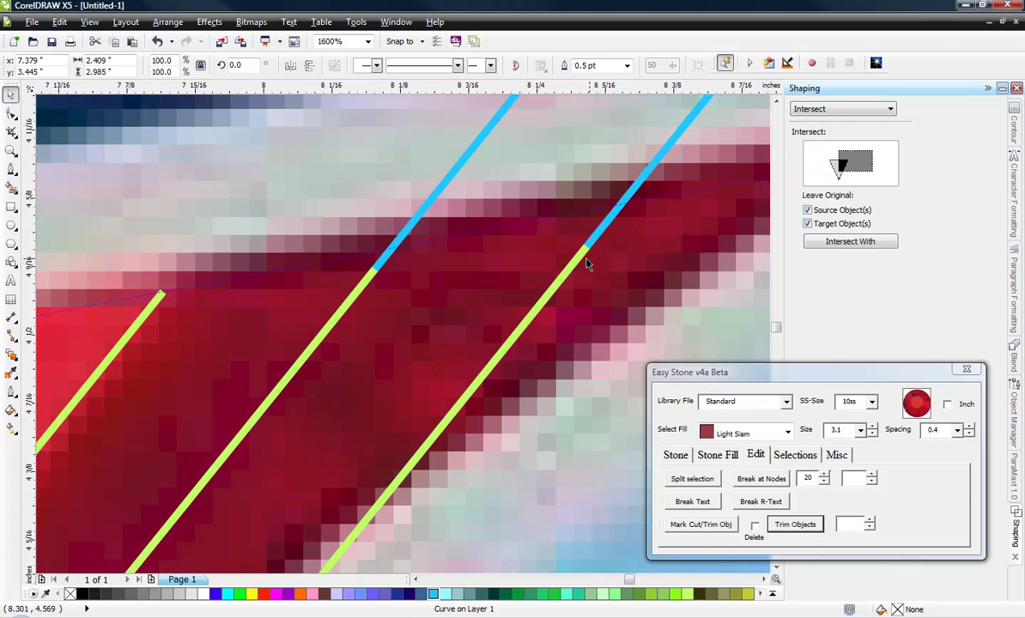
key(F10)
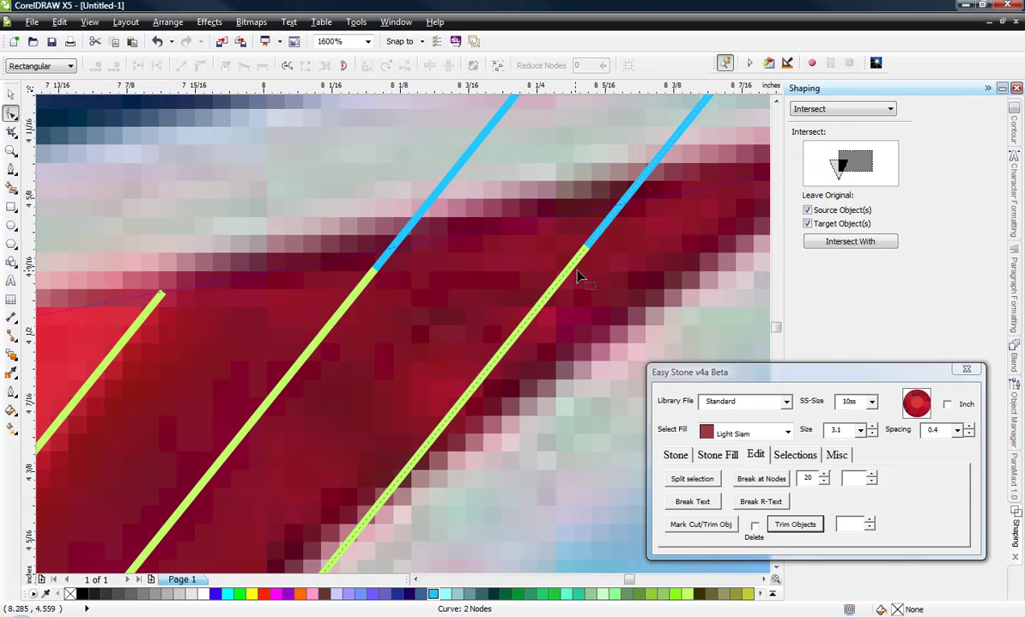
click(588, 238)
click(589, 249)
drag(589, 249, 622, 209)
click(376, 271)
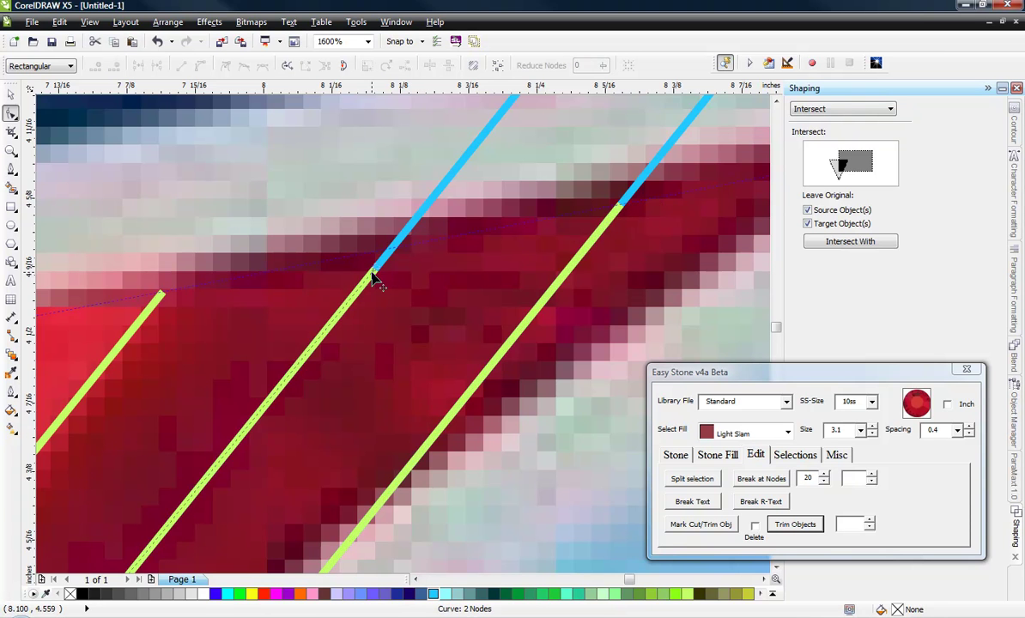
drag(379, 273, 392, 247)
Delete the left blue helper line and the leftover blue segment.
click(11, 93)
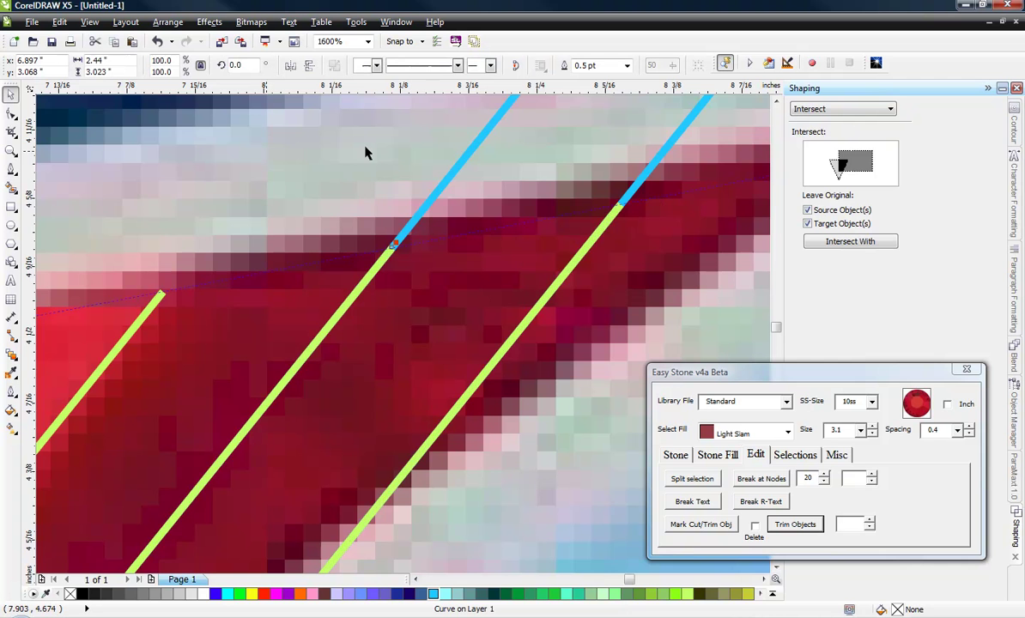
click(439, 183)
key(Delete)
click(648, 174)
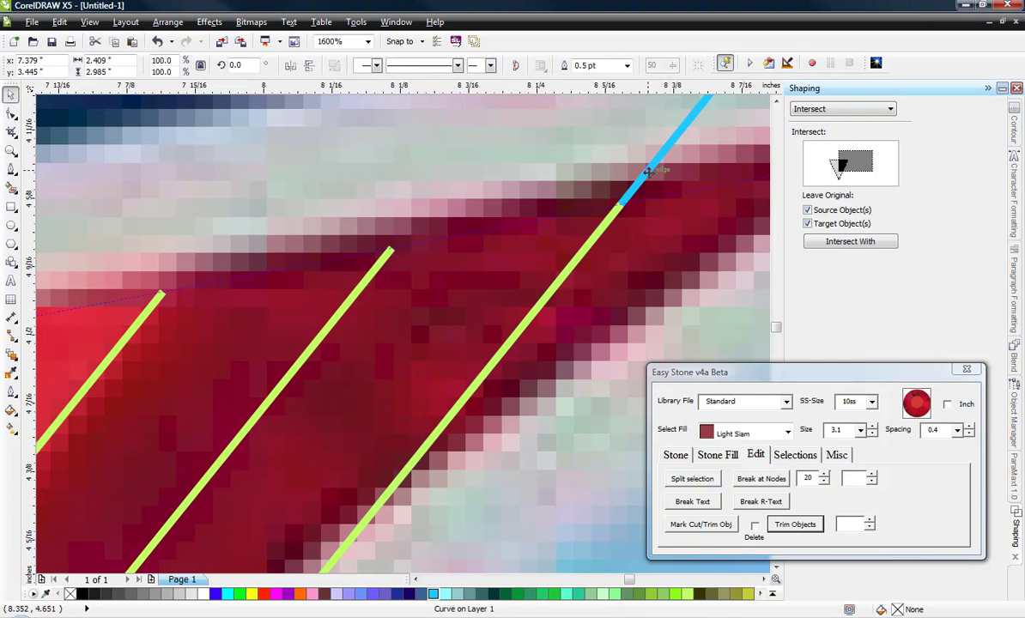
key(Delete)
scroll(623, 163, down, 2)
Marquee-select the X's cut lines on the logo and drag them onto blank canvas.
scroll(620, 156, down, 2)
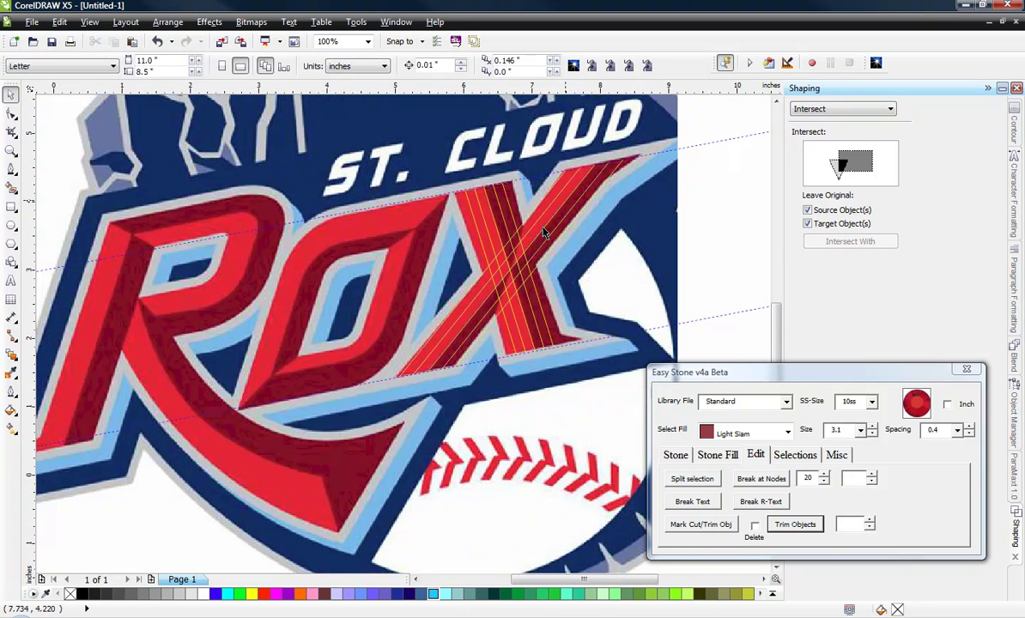
scroll(413, 278, down, 2)
scroll(485, 315, up, 1)
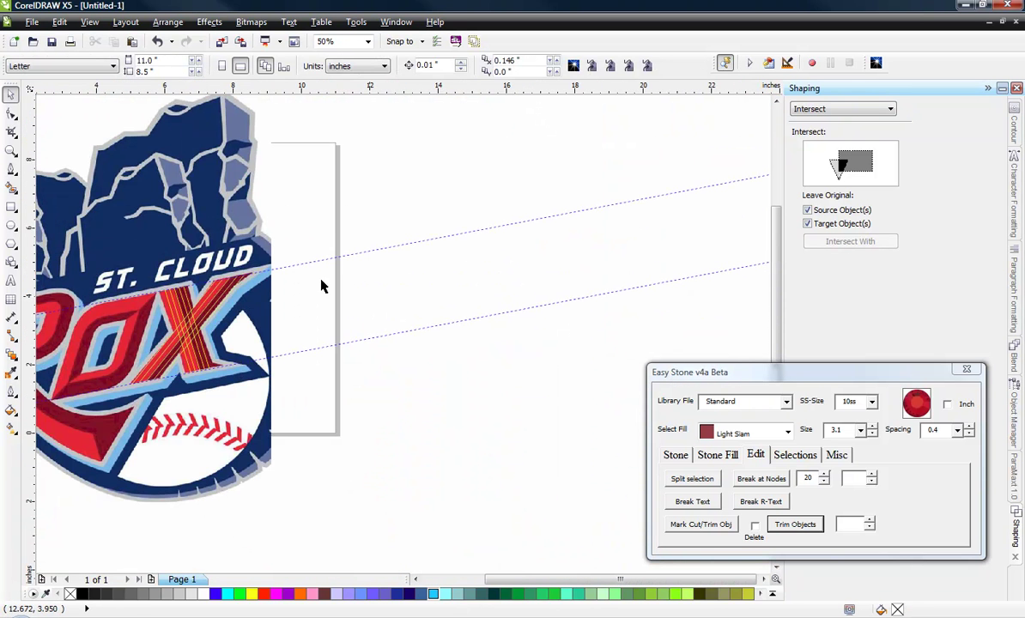
drag(394, 202, 133, 391)
drag(193, 325, 556, 403)
click(508, 446)
Give the ten moved lines a red outline and reselect them.
scroll(572, 402, up, 2)
drag(361, 258, 661, 540)
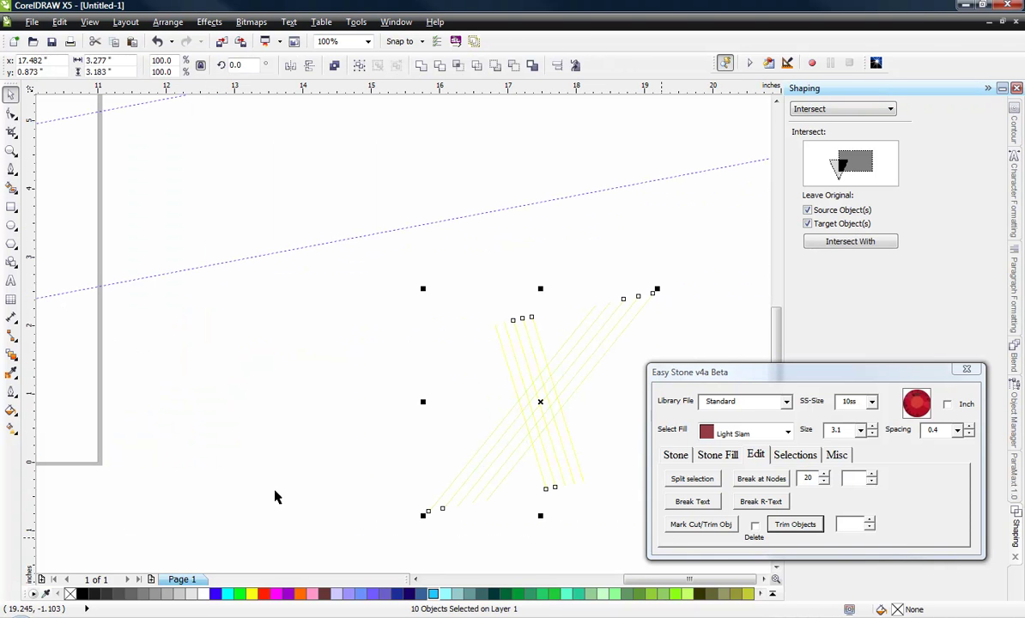
right_click(263, 593)
click(345, 412)
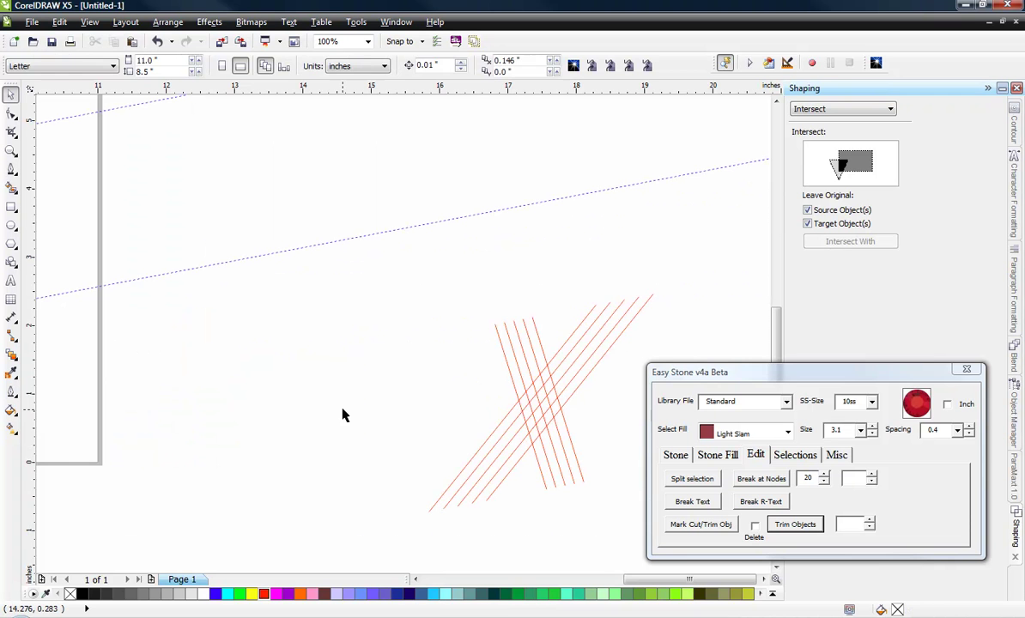
scroll(603, 428, down, 2)
scroll(605, 420, up, 2)
scroll(425, 359, down, 2)
scroll(384, 337, up, 2)
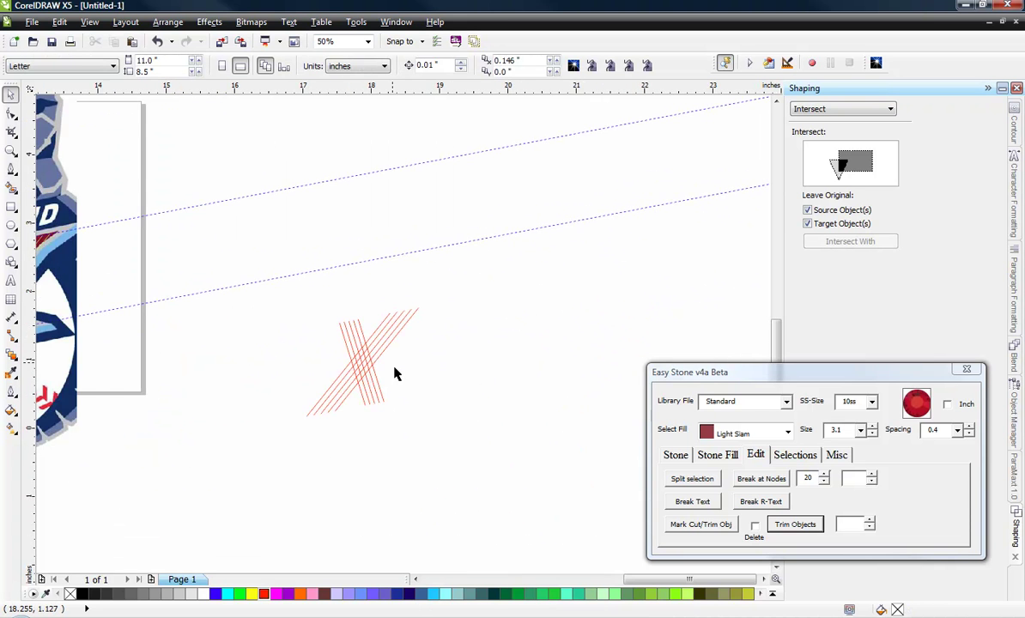
drag(162, 238, 517, 508)
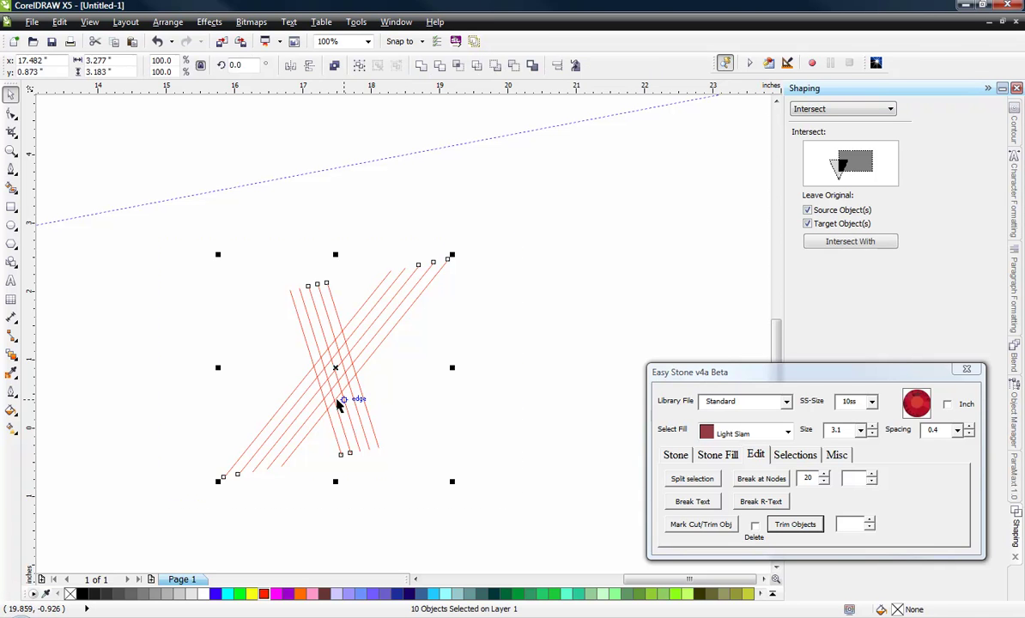
Add Light Siam stones along the ten selected red lines from Easy Stone's Stone tab.
click(675, 456)
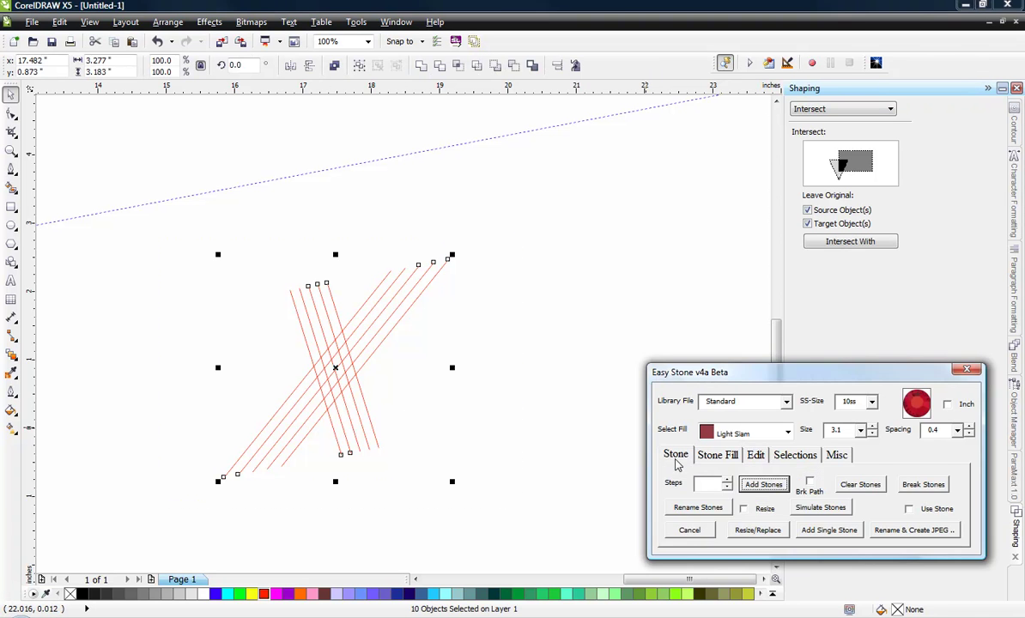
click(766, 486)
scroll(317, 371, up, 3)
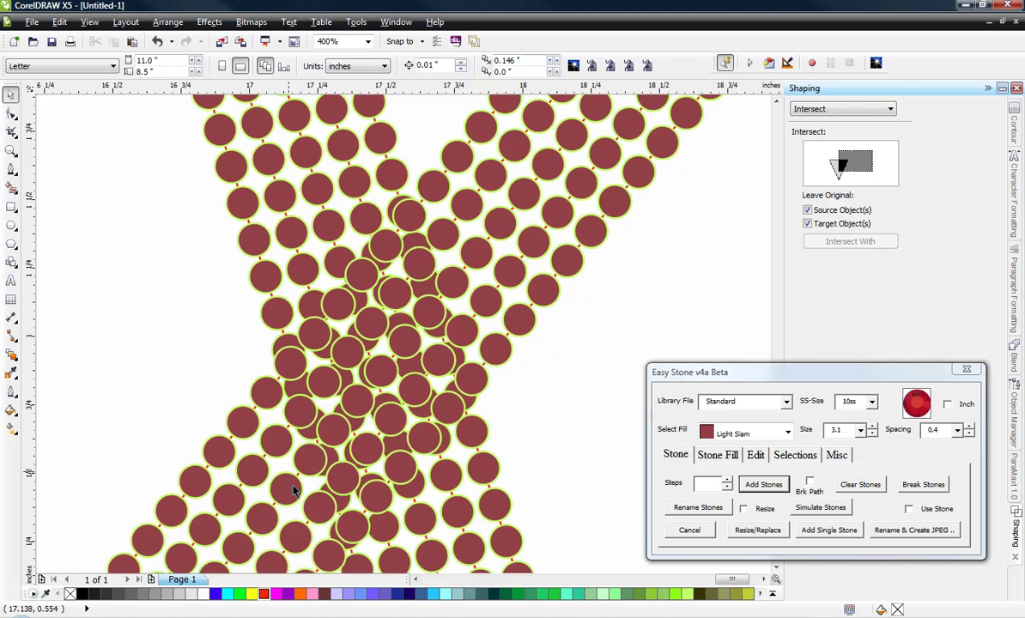
scroll(438, 299, down, 1)
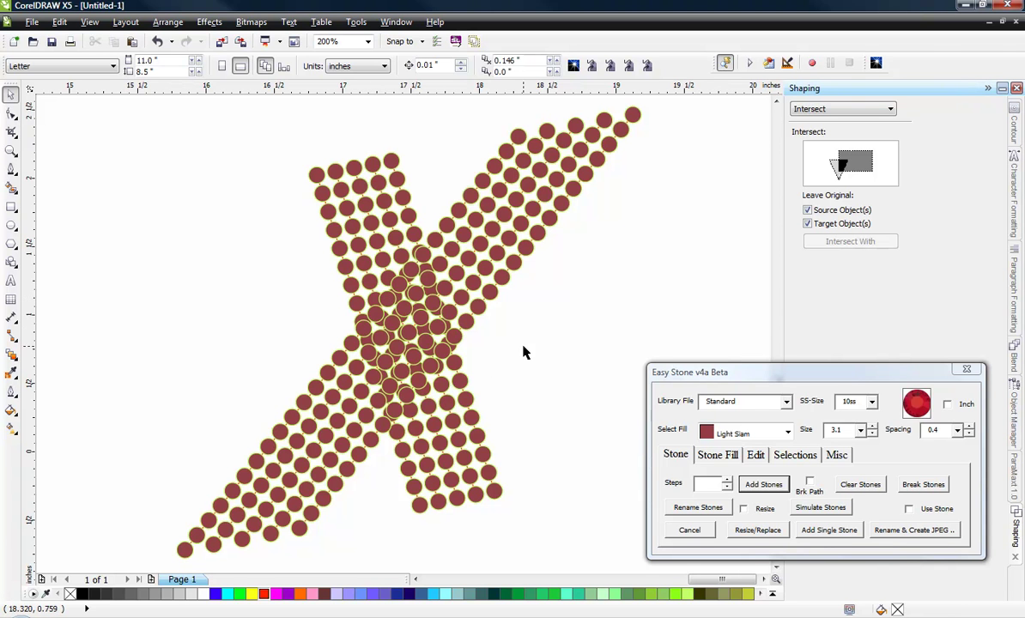
scroll(524, 352, down, 4)
Marquee-select the test stone X and delete it.
drag(398, 276, 587, 428)
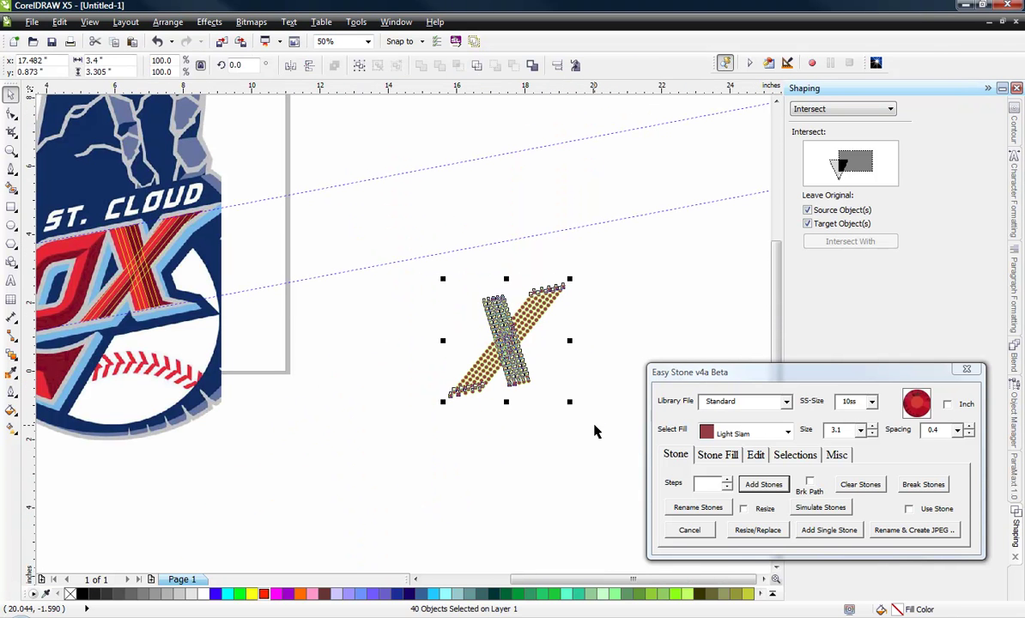
key(Delete)
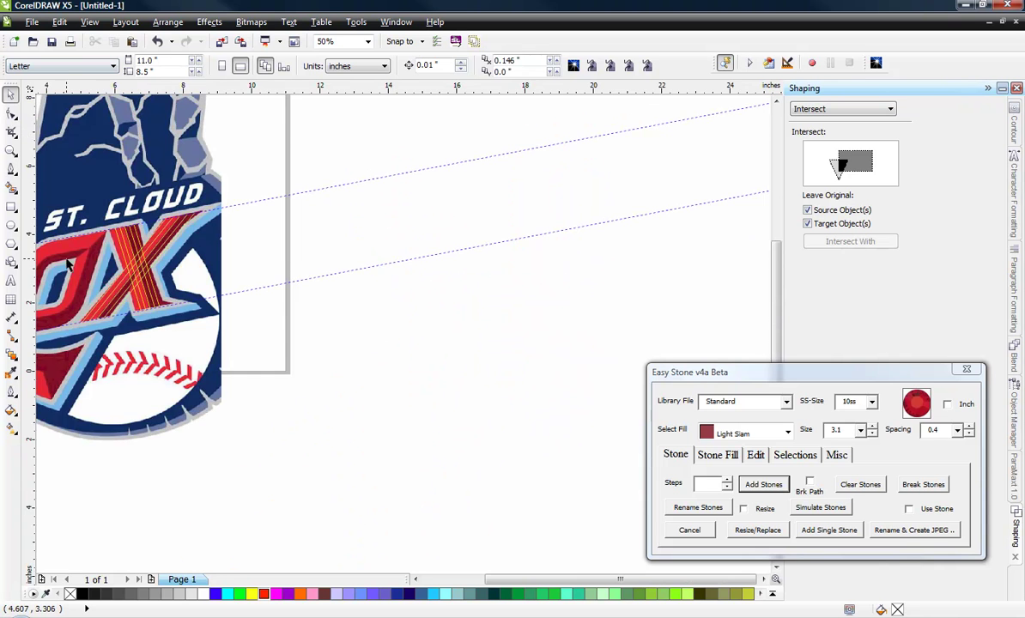
scroll(65, 258, up, 1)
scroll(68, 264, down, 1)
scroll(137, 273, up, 1)
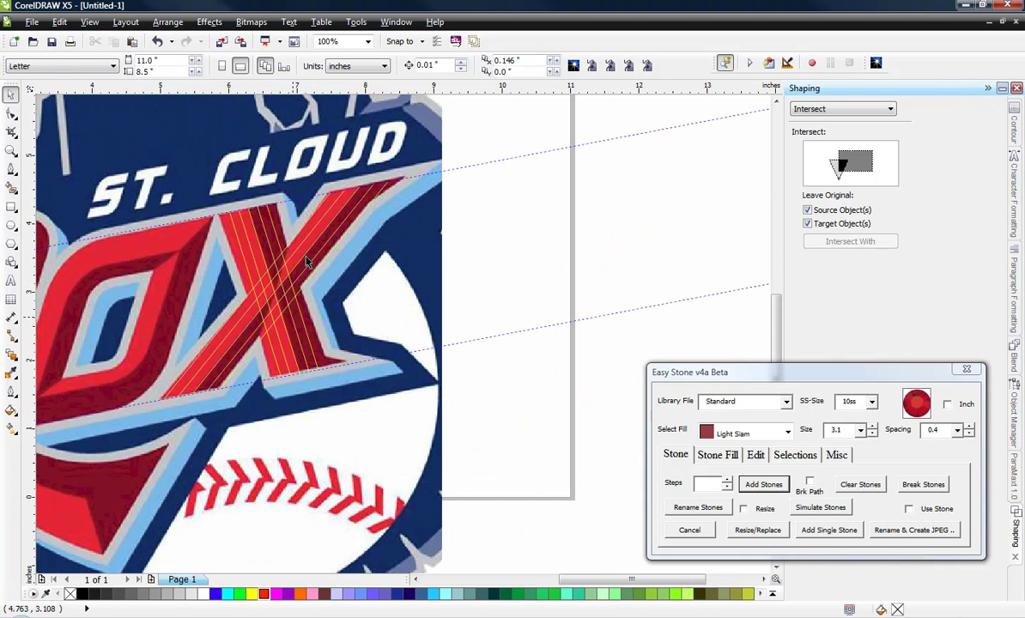
Split the guide lines on the logo's X at their intersections using Easy Stone's Edit tab.
drag(473, 146, 135, 425)
click(755, 455)
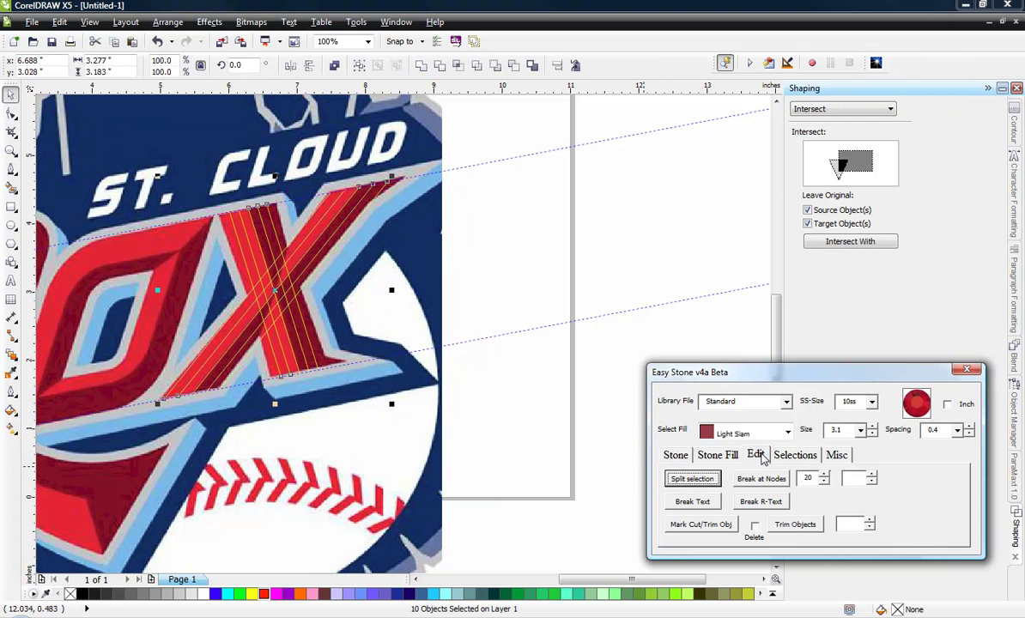
click(700, 482)
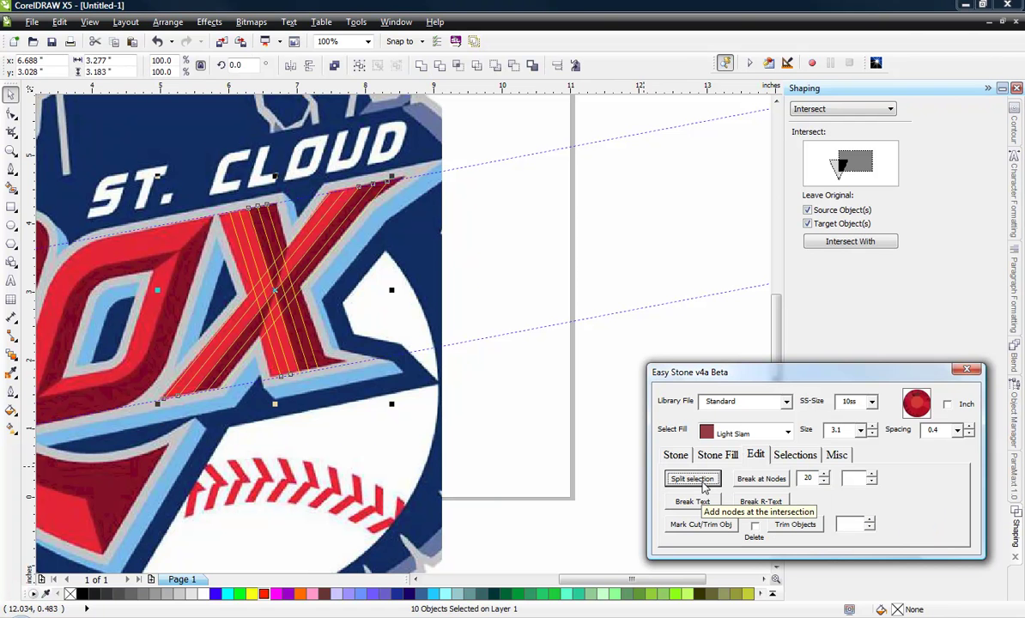
click(459, 283)
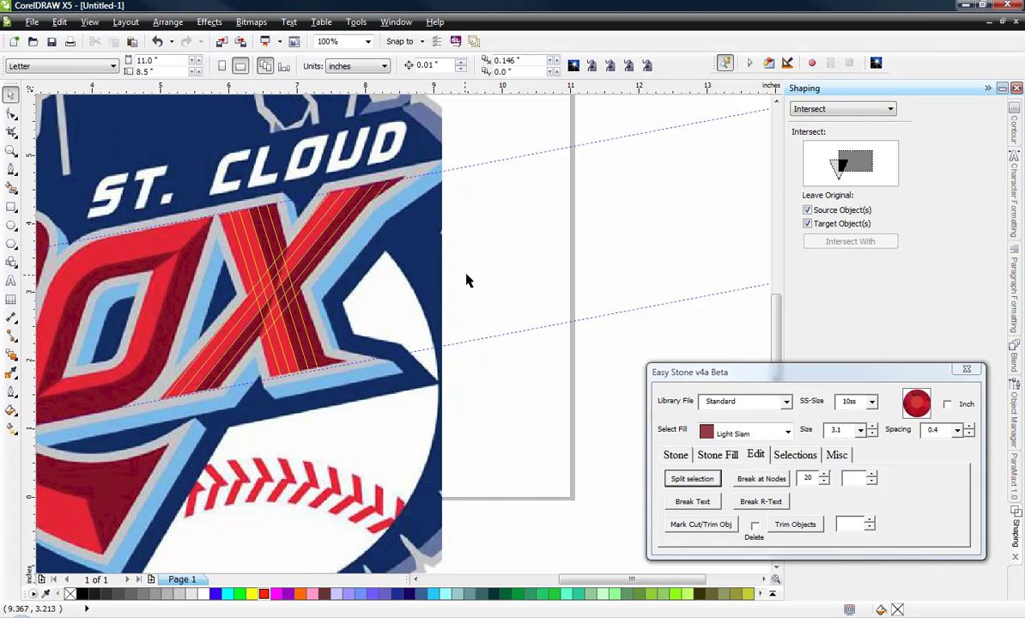
scroll(486, 263, down, 3)
scroll(448, 258, up, 3)
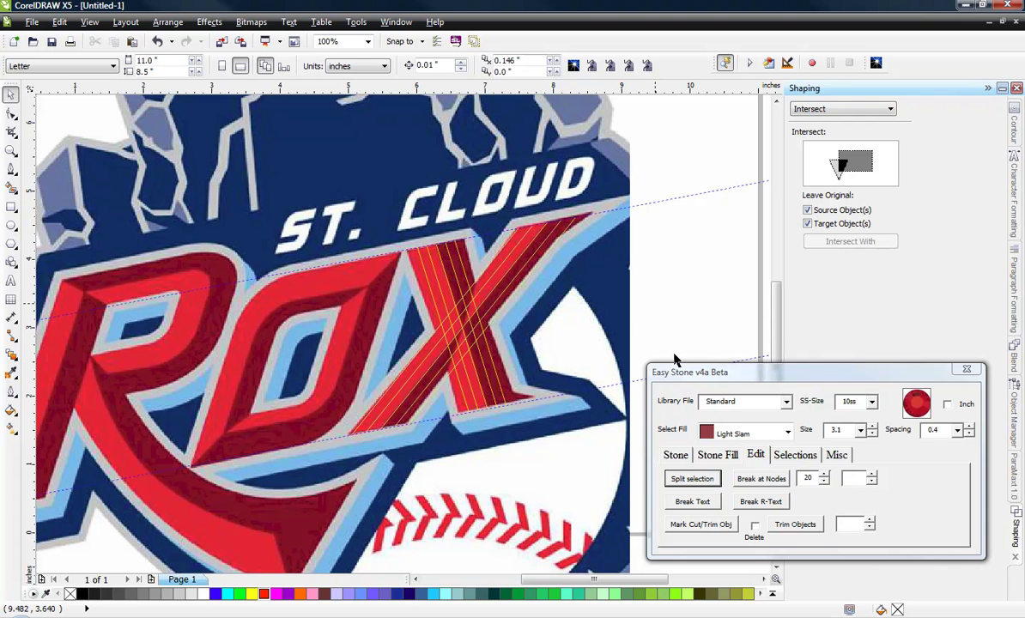
Place Light Siam stones along the split lines of the logo's X.
click(676, 454)
drag(615, 137, 305, 455)
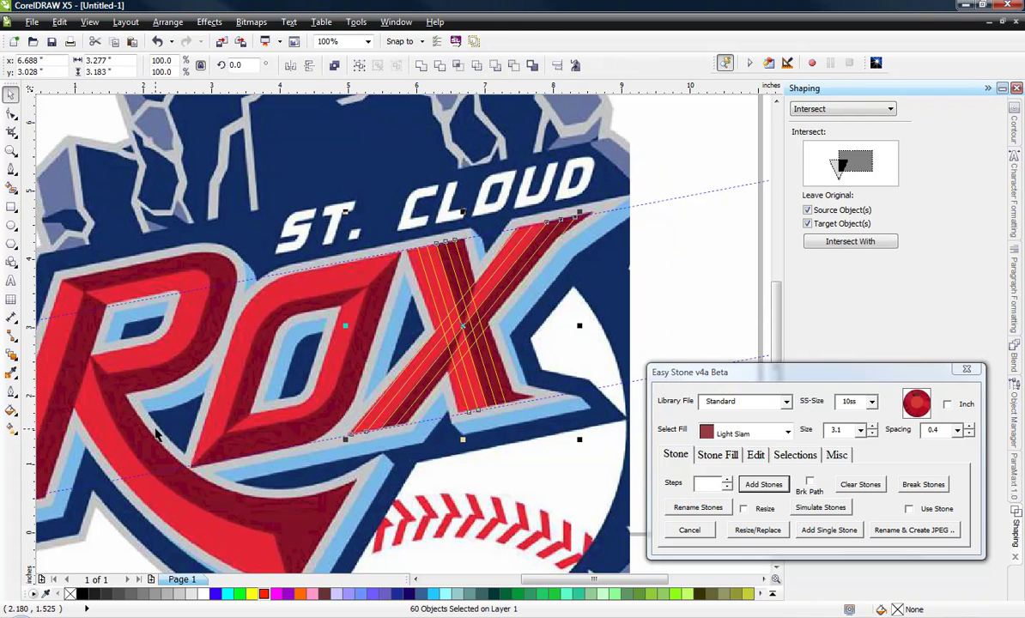
click(759, 485)
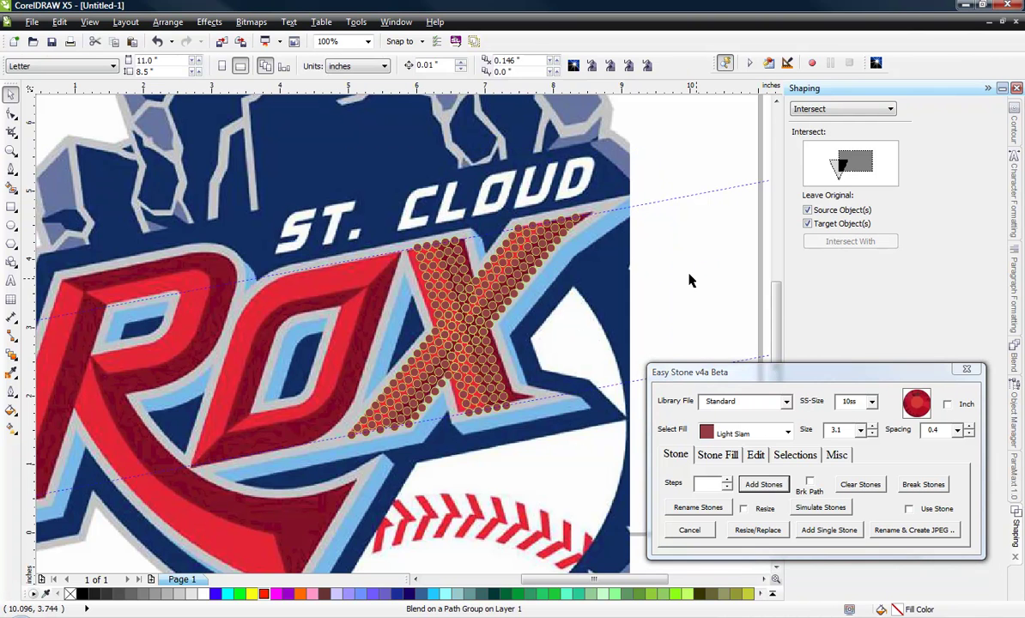
scroll(401, 286, down, 1)
Move the stone X off the logo onto blank canvas at the top right.
drag(529, 202, 331, 377)
drag(434, 314, 711, 246)
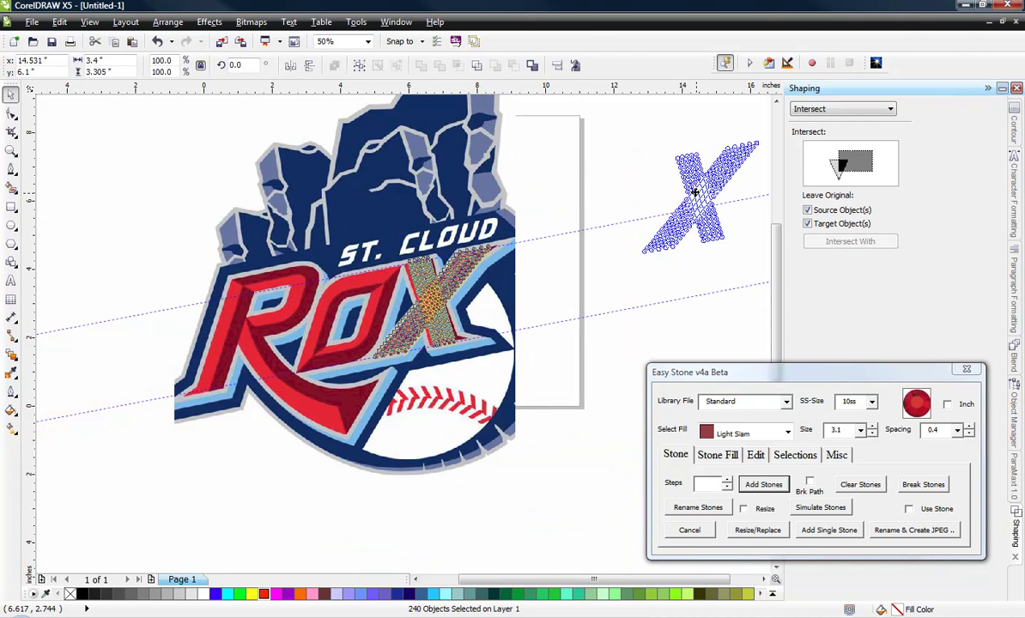
drag(691, 182, 697, 155)
key(Escape)
scroll(497, 275, down, 2)
scroll(524, 232, up, 4)
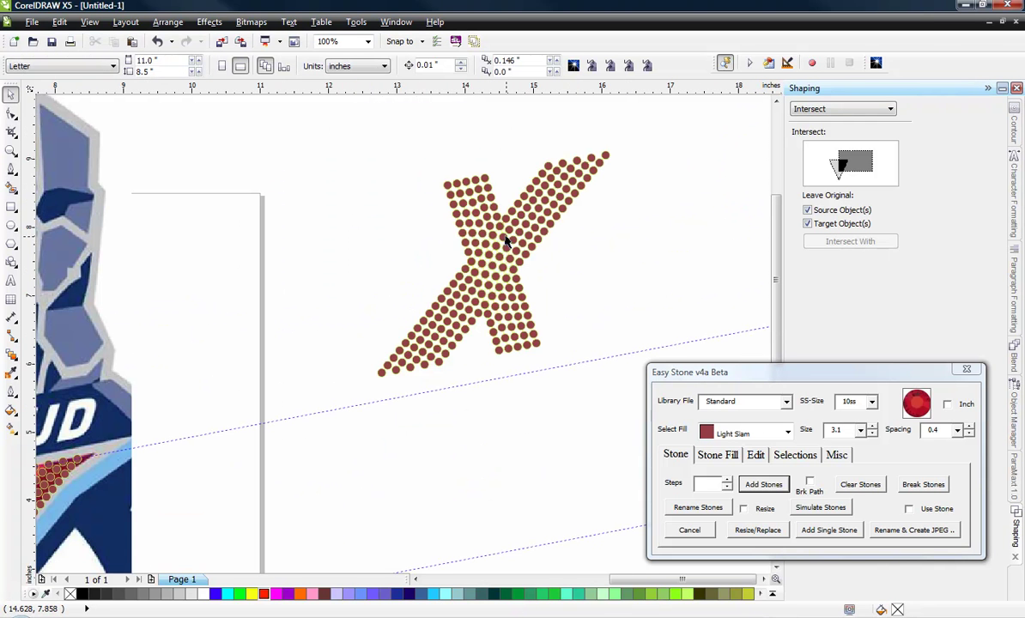
Set all 240 stones' outline to No Color.
drag(335, 127, 649, 386)
right_click(70, 593)
key(Escape)
scroll(550, 227, up, 2)
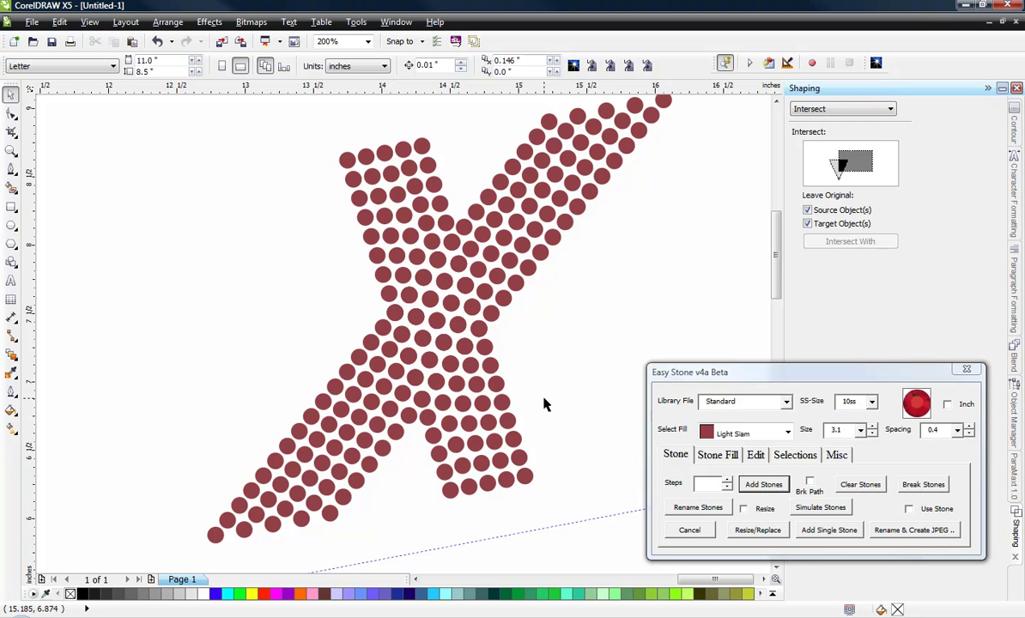
scroll(543, 405, down, 1)
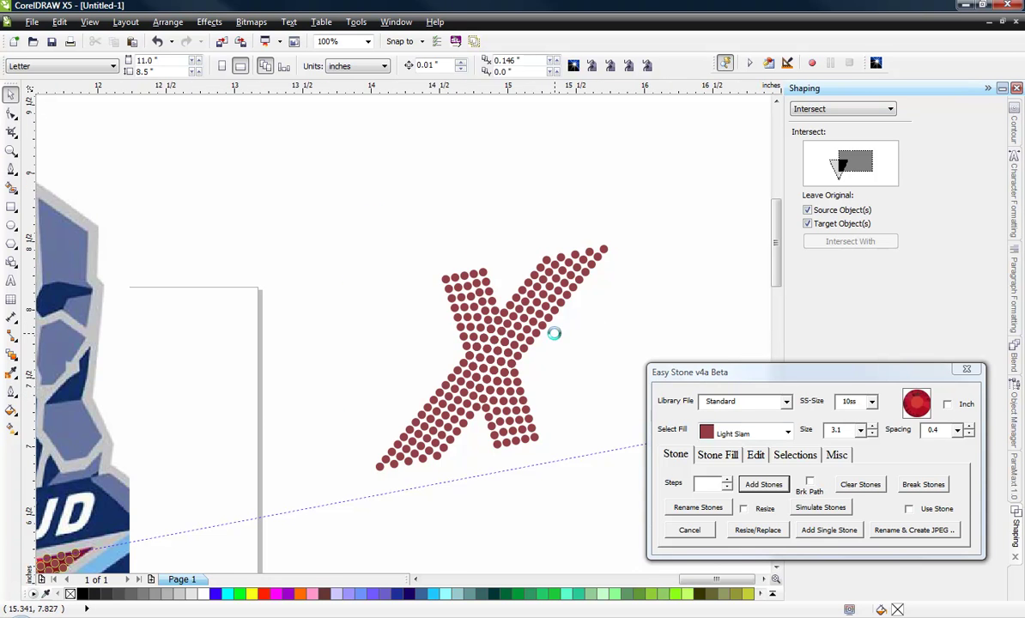
Choose Dark Siam as the fill and apply it to one diagonal stone run in the upper-left arm.
scroll(554, 344, up, 1)
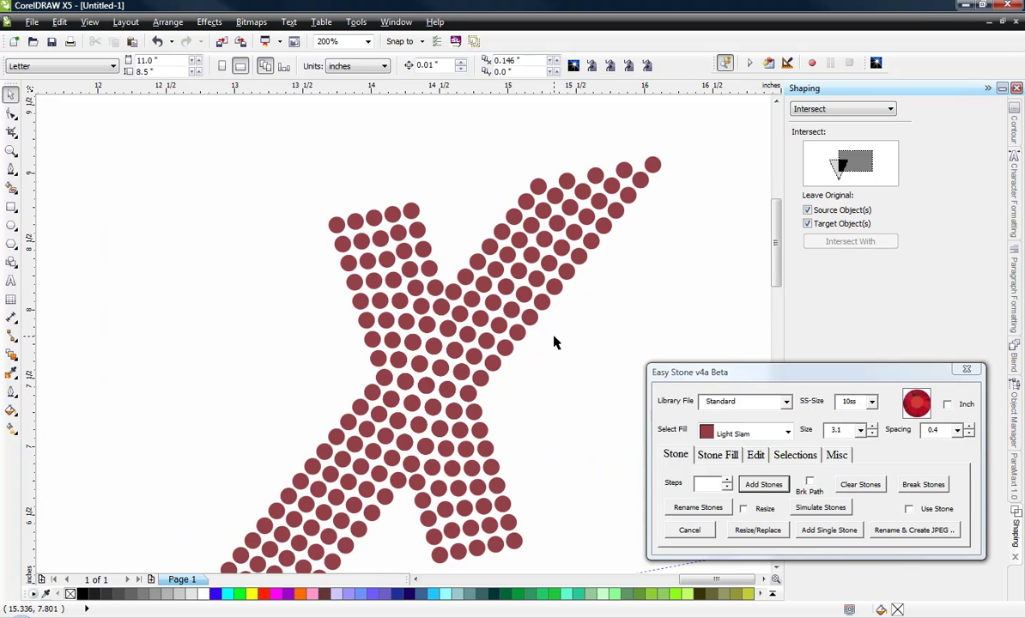
scroll(554, 343, down, 1)
click(787, 433)
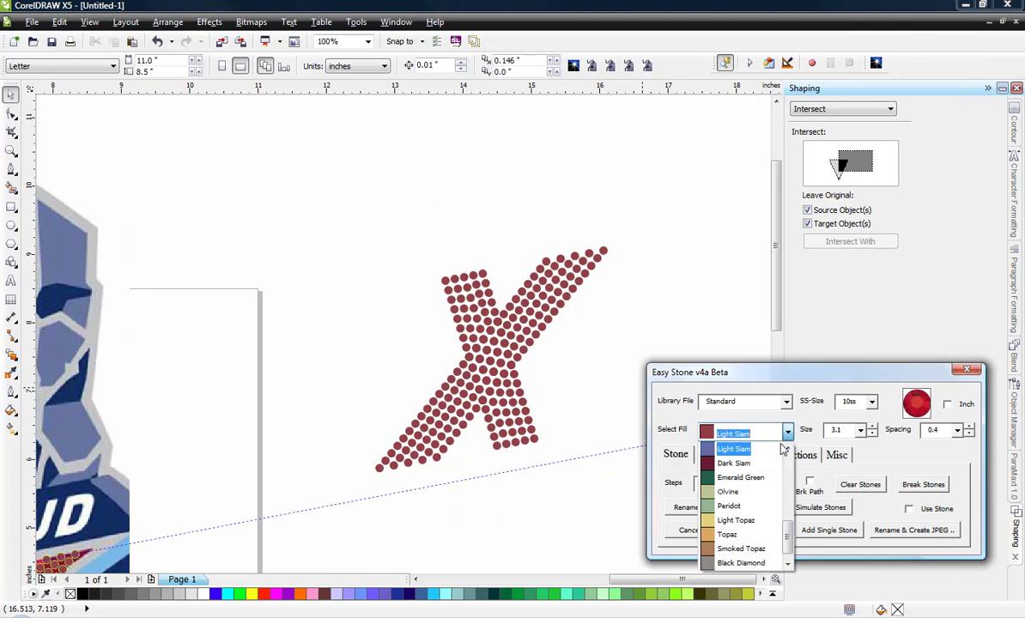
click(747, 457)
scroll(499, 290, up, 1)
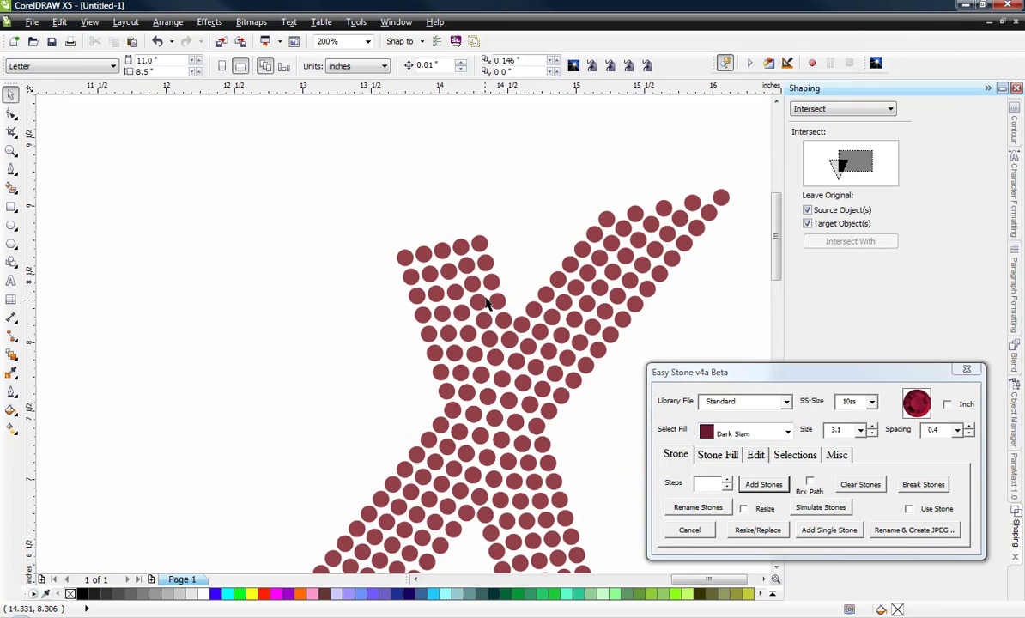
scroll(503, 289, up, 1)
drag(498, 289, 543, 204)
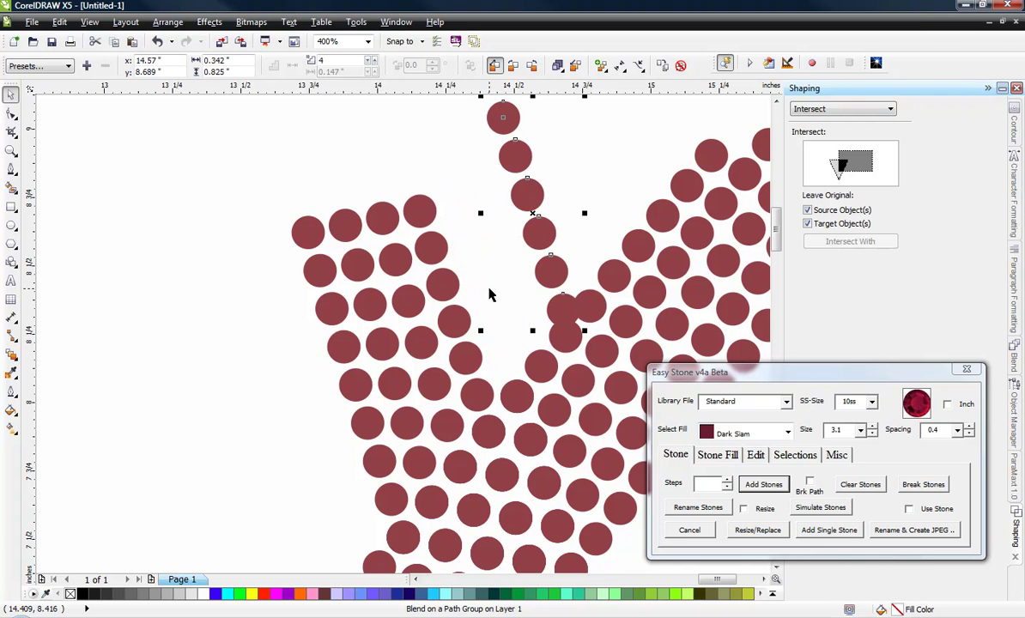
key(ctrl+z)
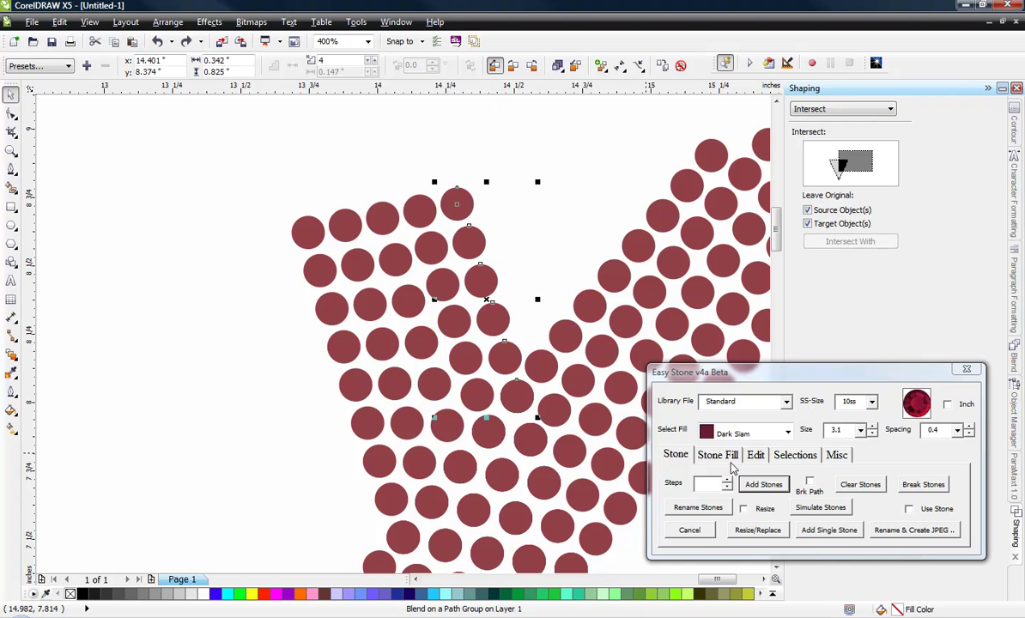
click(699, 508)
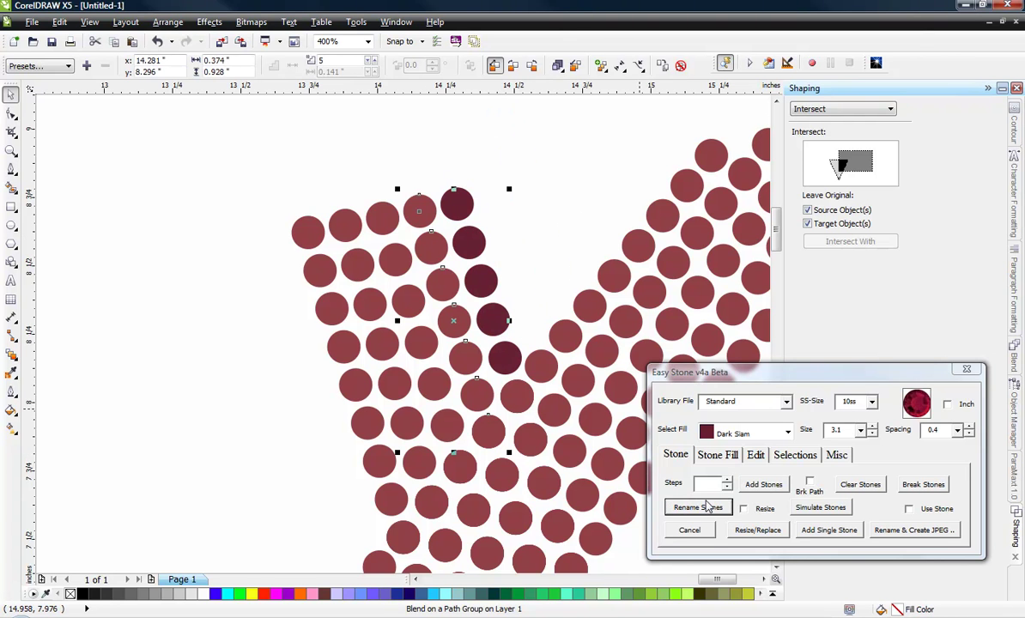
scroll(496, 225, down, 1)
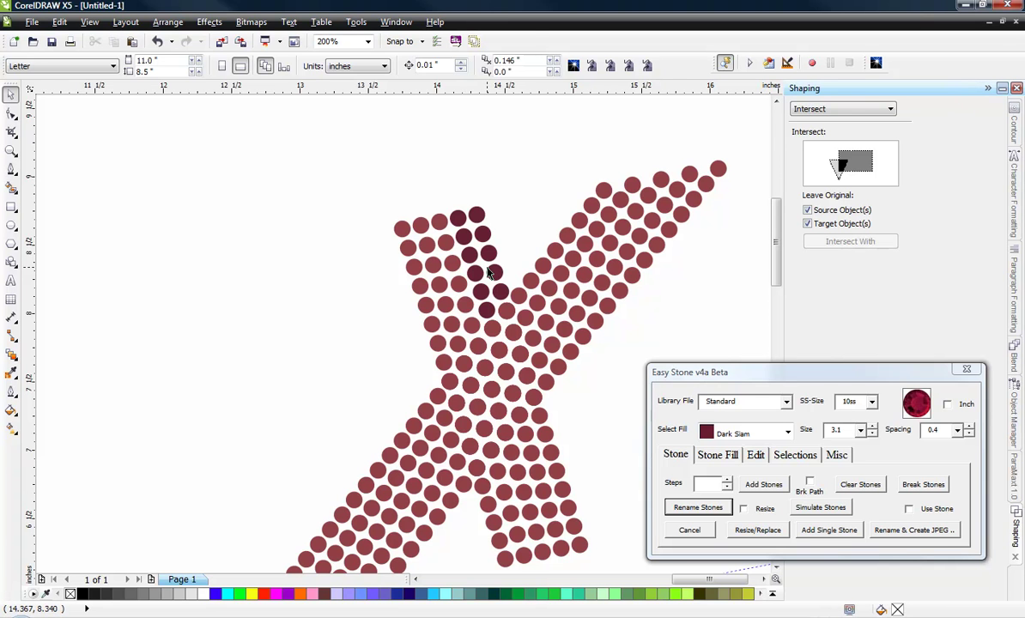
Recolour edge stones along the upper-right and lower-right arms to Dark Siam.
click(578, 344)
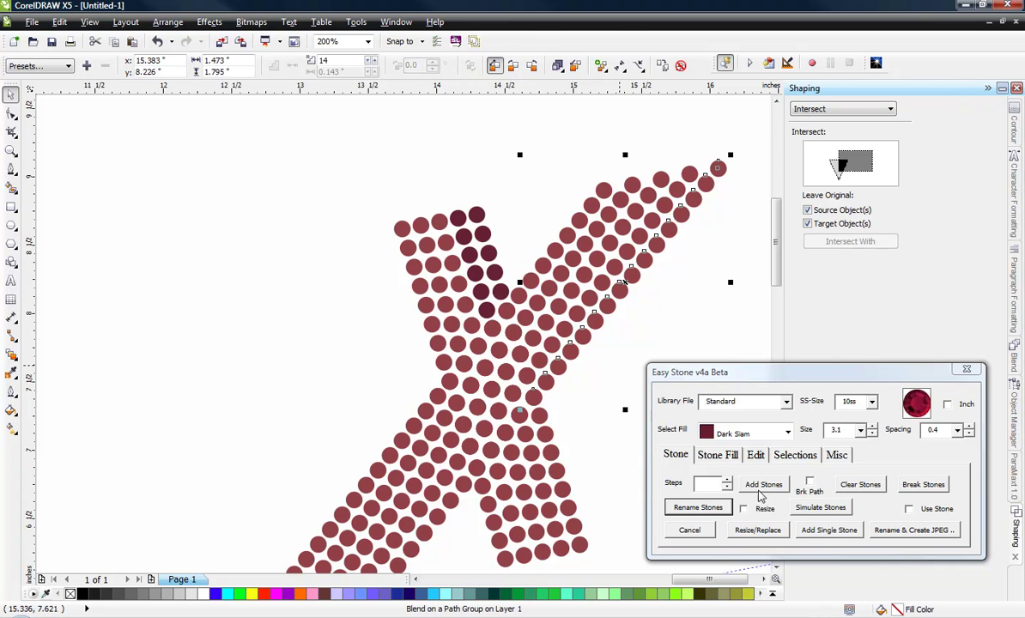
click(722, 508)
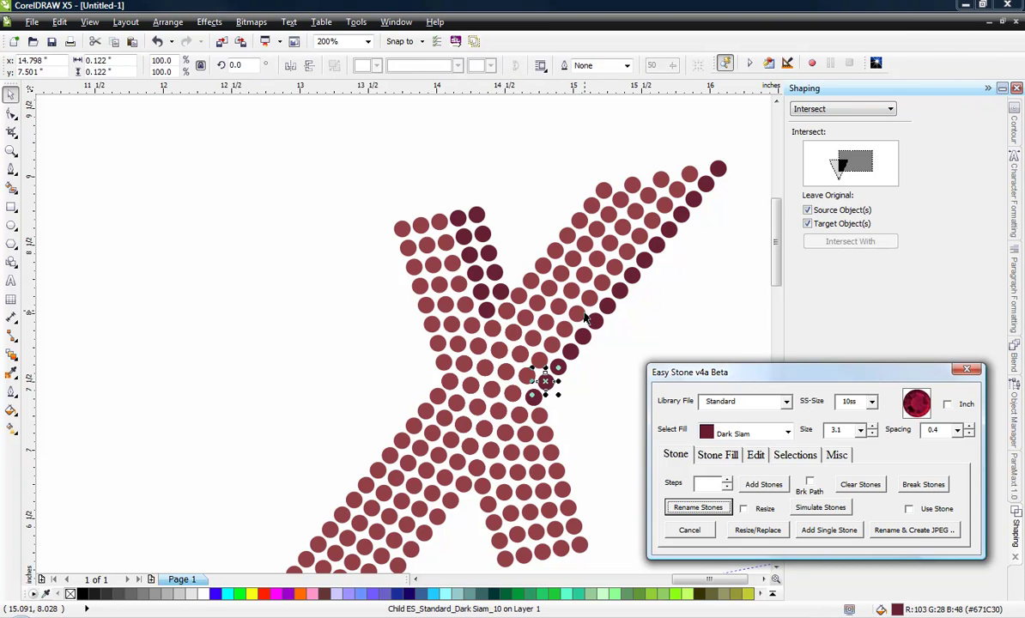
click(698, 507)
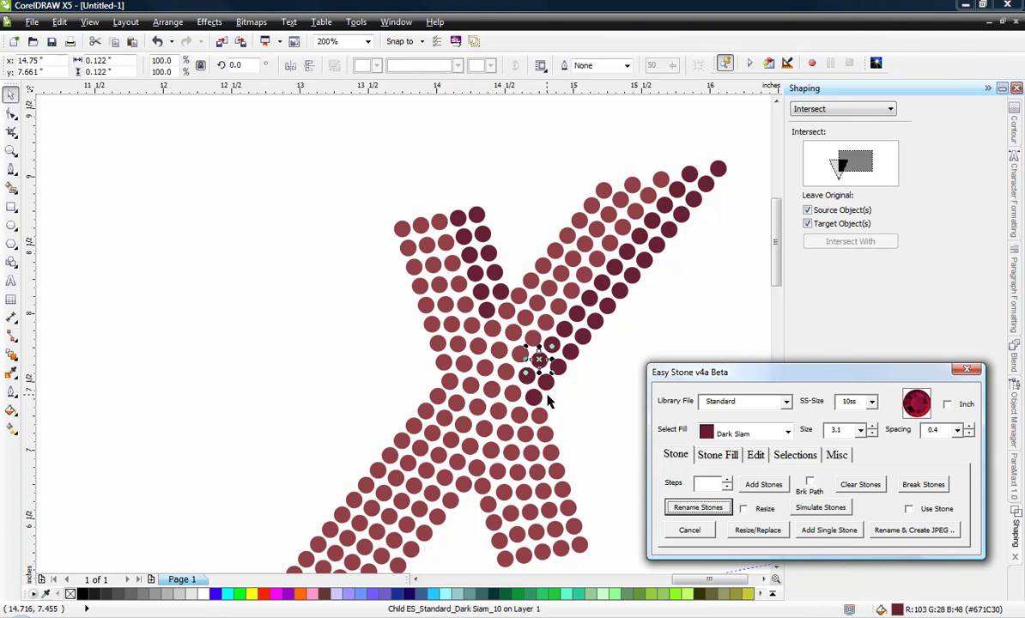
click(577, 422)
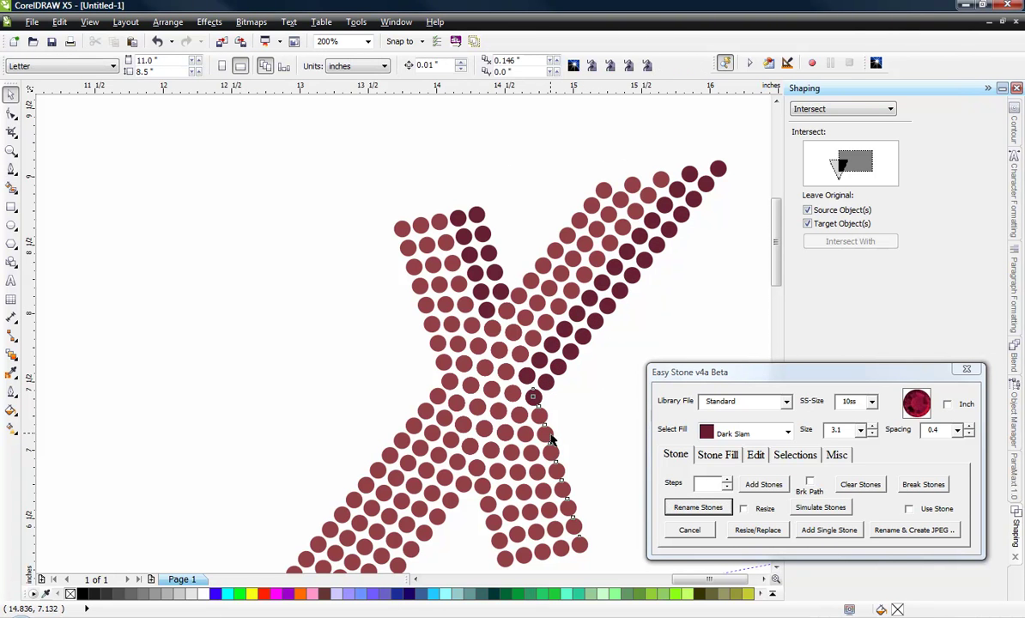
click(552, 438)
click(698, 508)
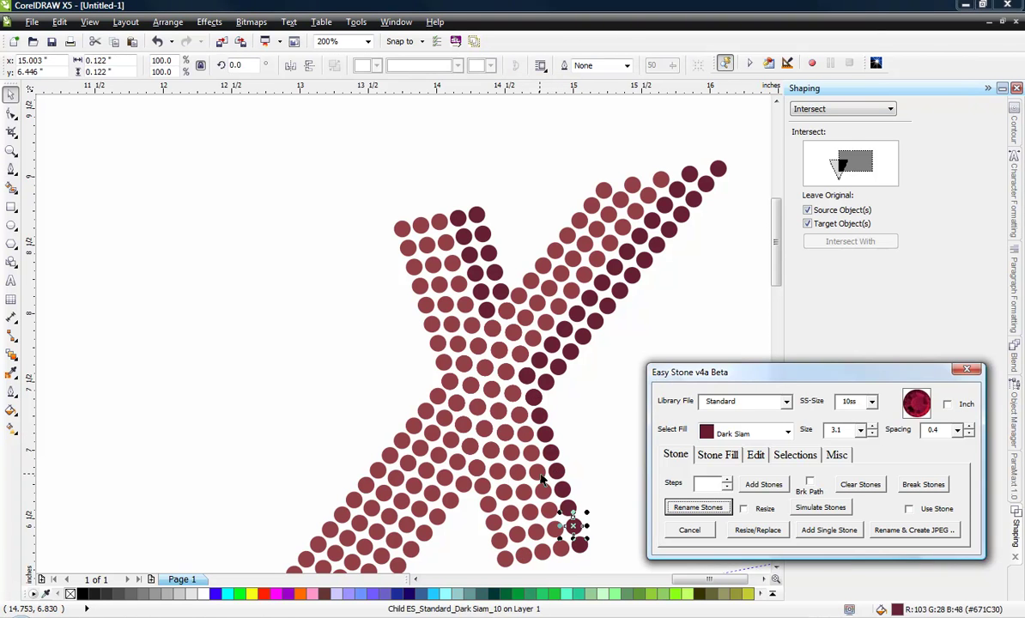
click(575, 435)
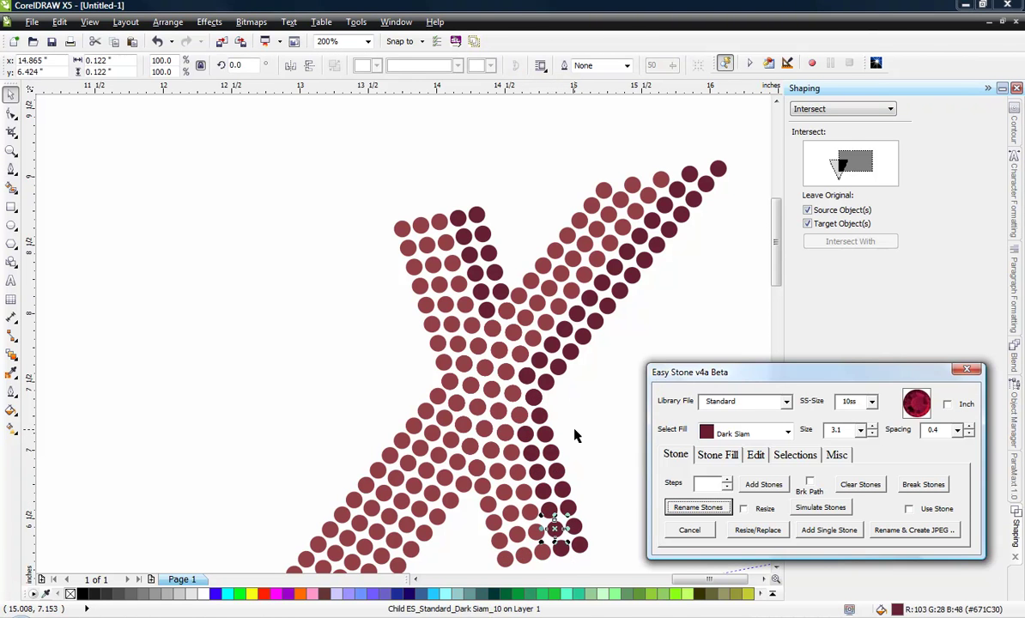
click(568, 435)
scroll(546, 397, down, 1)
scroll(544, 396, up, 2)
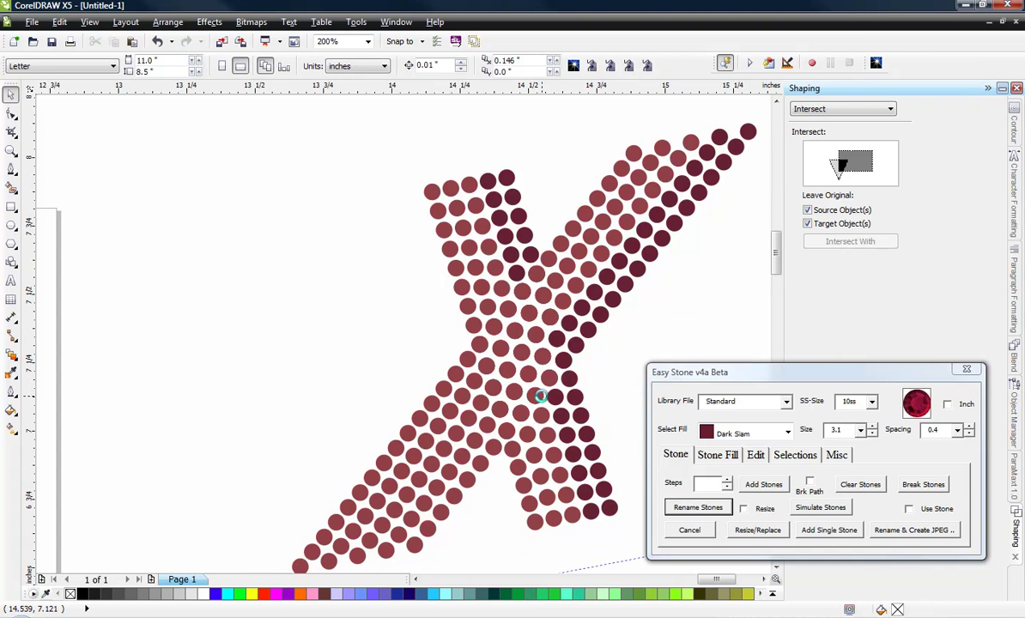
Darken the light stones near the X's centre beside the dark row to Dark Siam.
click(556, 360)
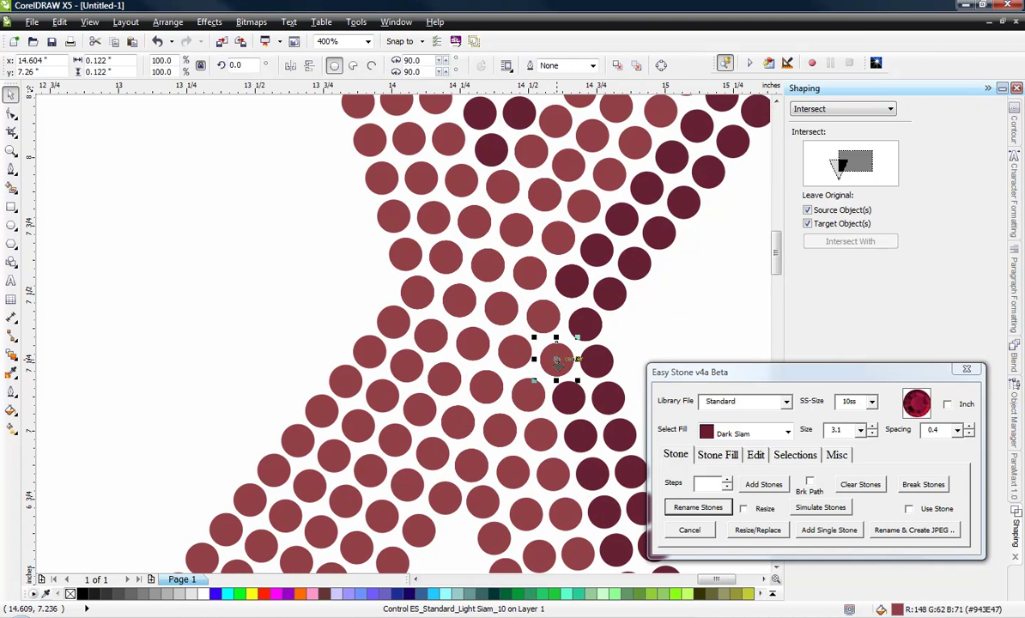
click(692, 507)
click(513, 307)
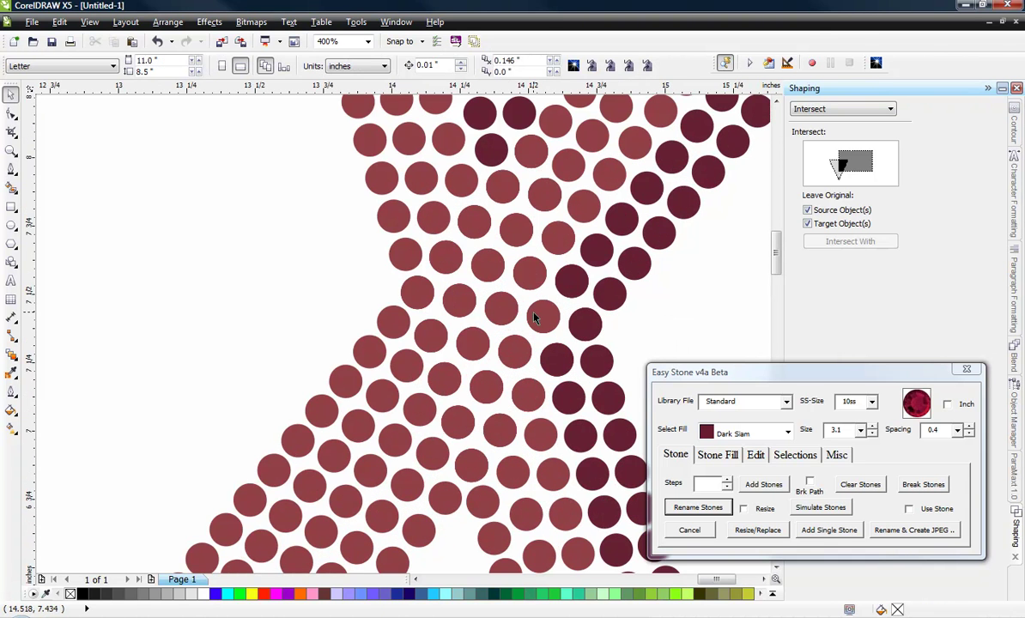
click(541, 311)
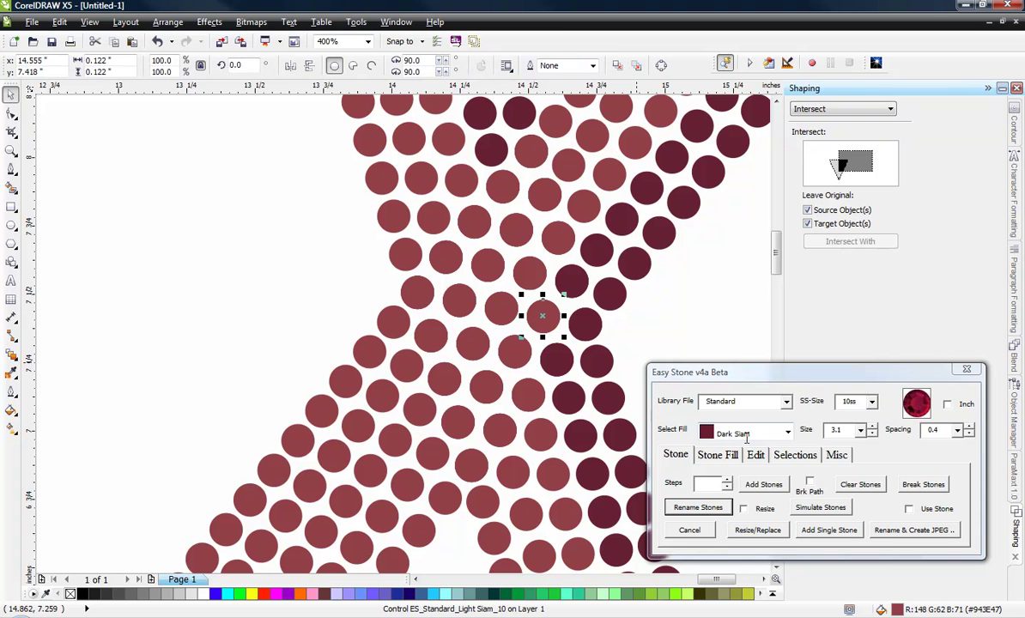
click(745, 489)
scroll(449, 271, down, 1)
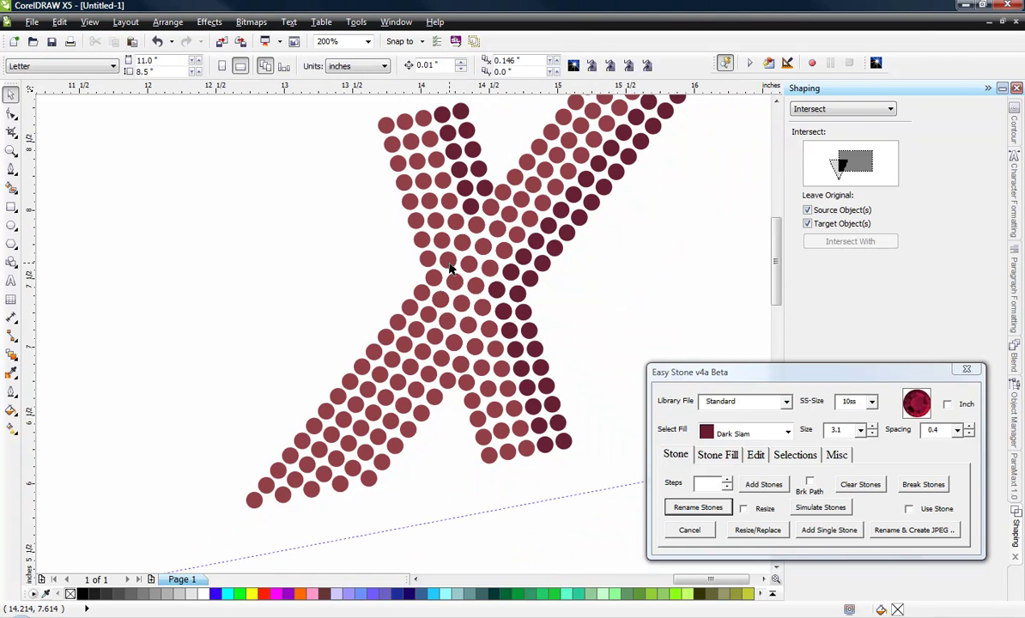
Rebuild the lower-left arm's stones and shade its edge stones Dark Siam.
click(424, 416)
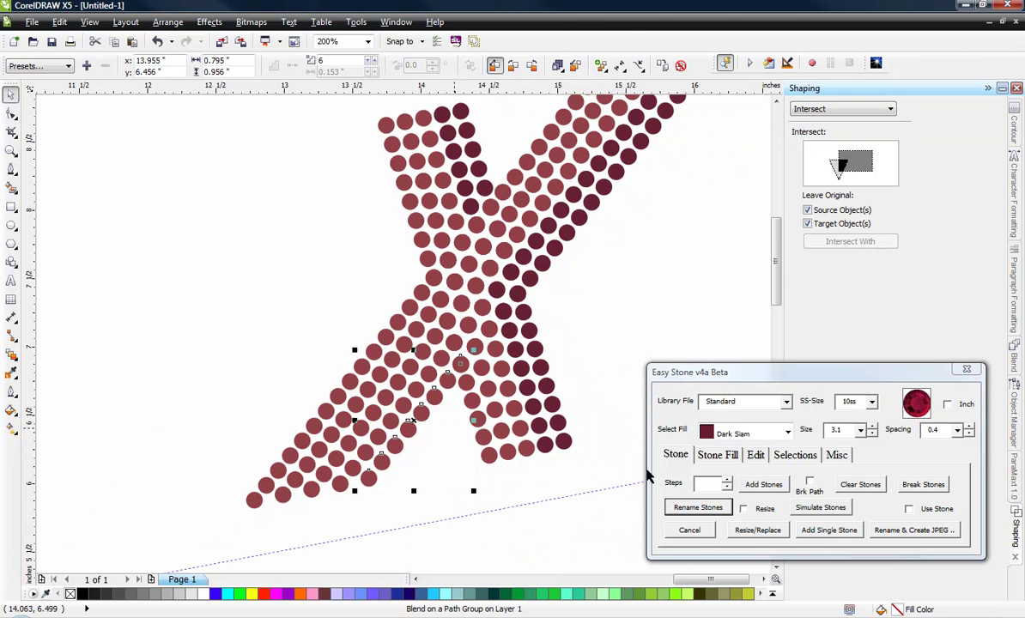
click(712, 506)
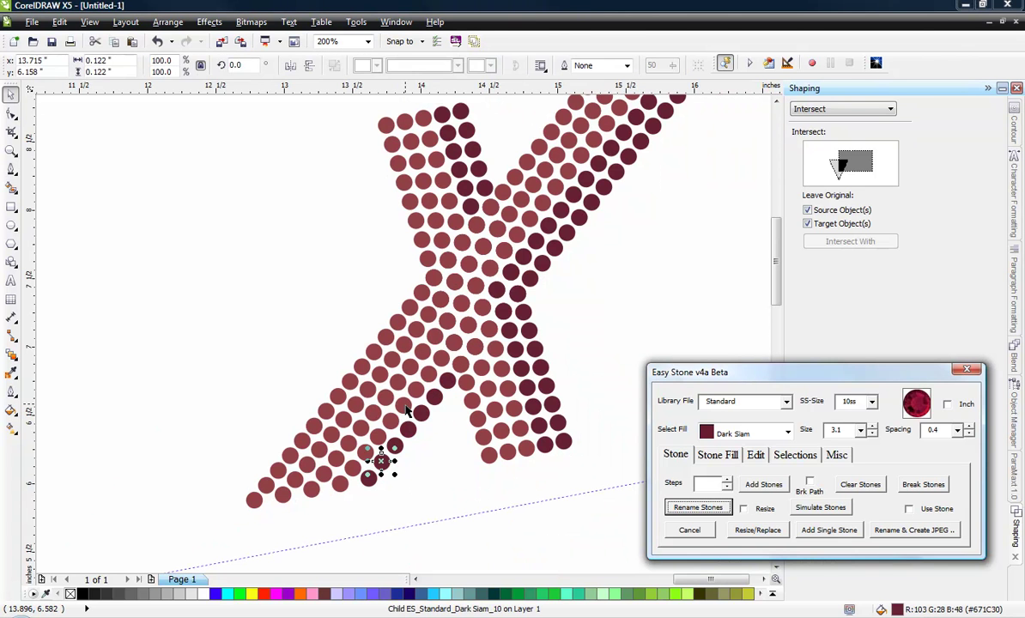
click(438, 466)
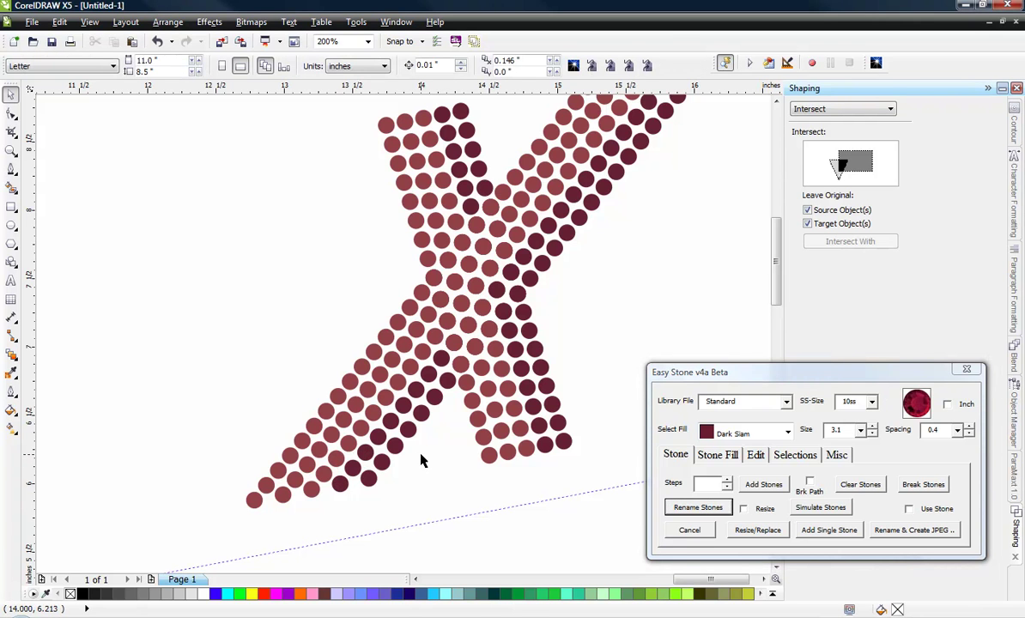
scroll(419, 459, down, 1)
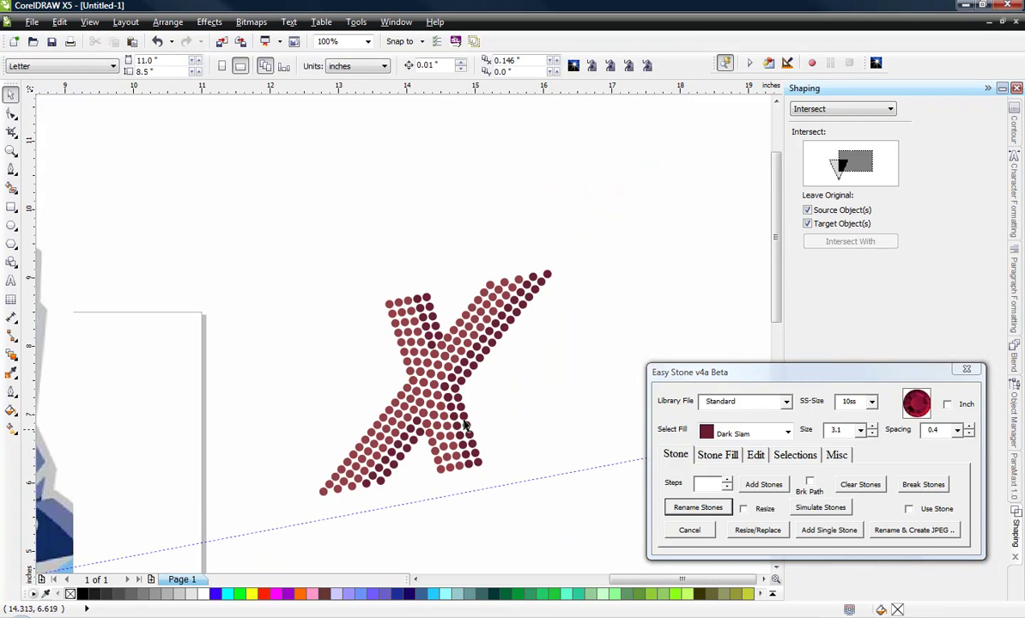
scroll(460, 438, up, 1)
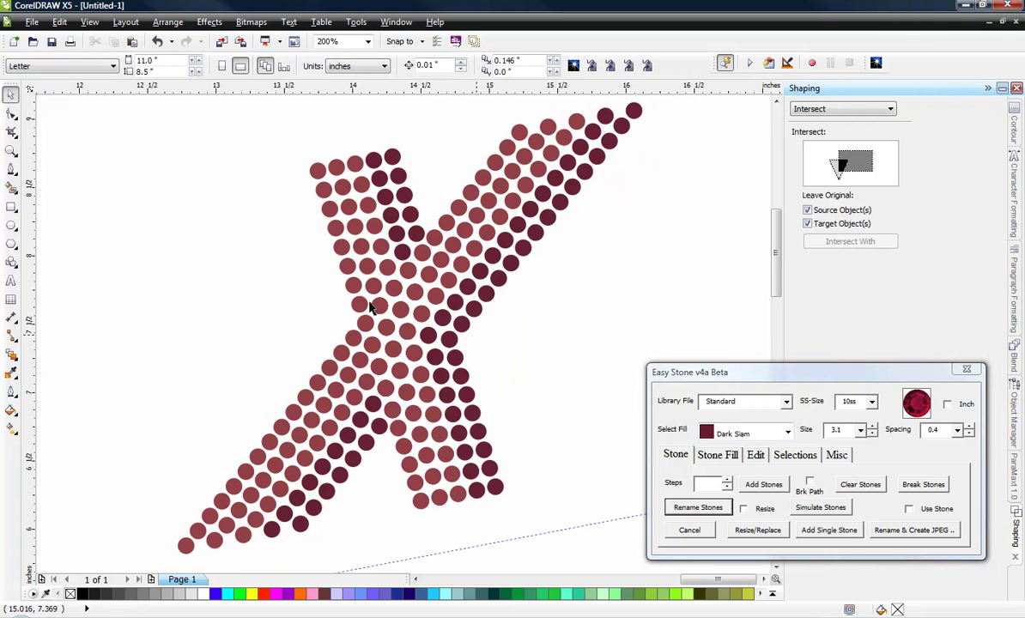
Select all 240 stones of the X and apply Break Stones.
scroll(497, 340, down, 1)
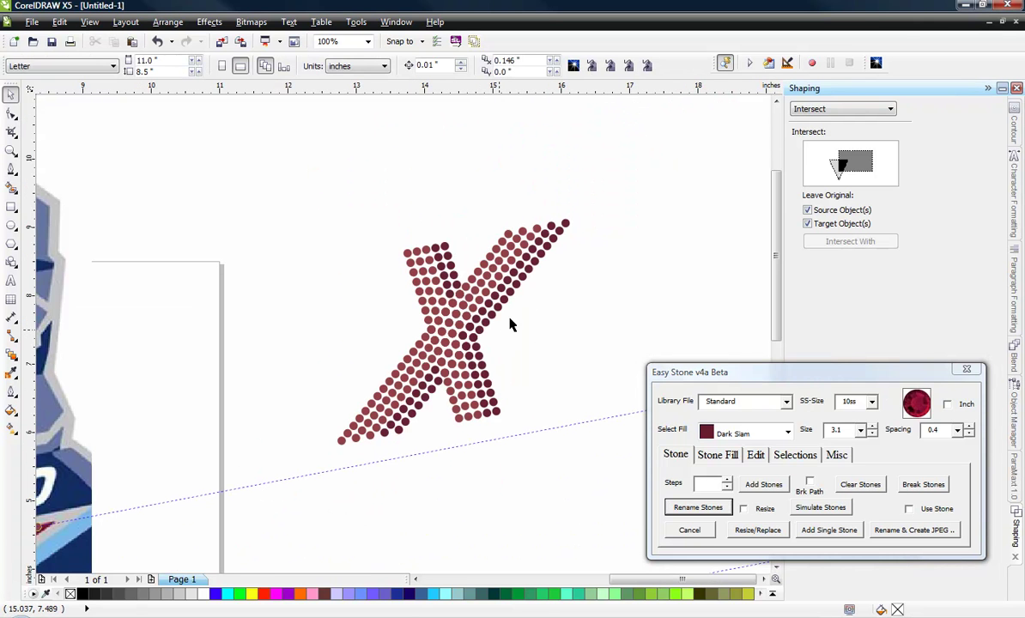
drag(264, 186, 800, 515)
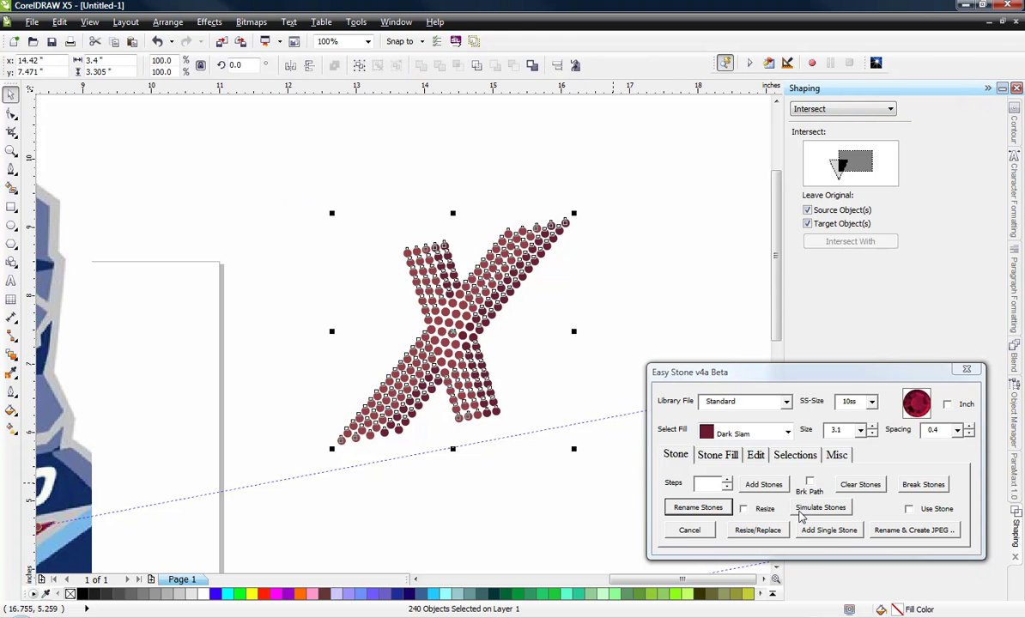
click(913, 488)
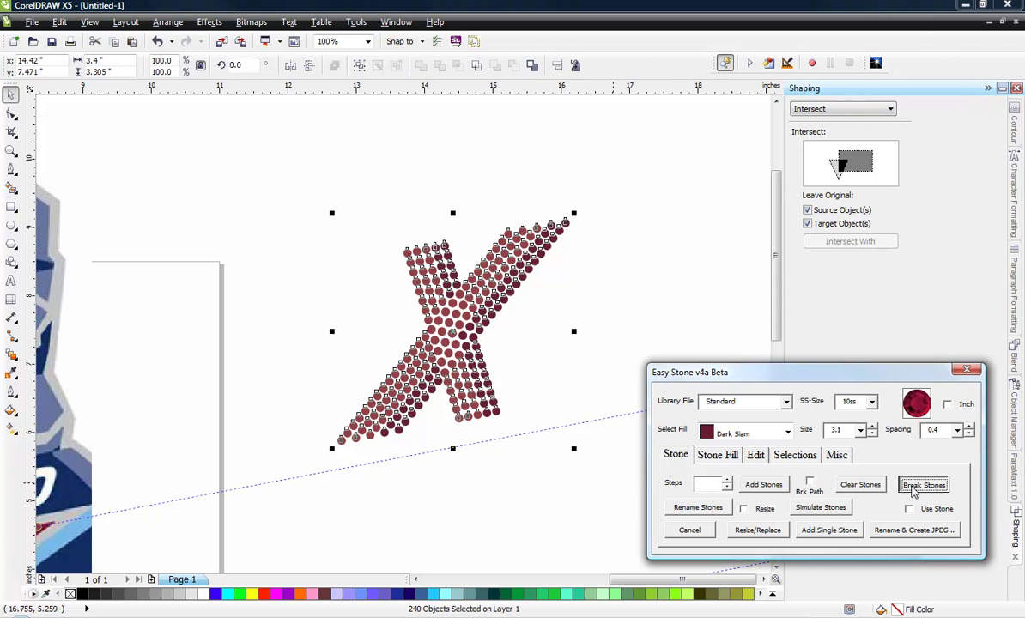
Test-move a few stones to confirm they're separate, then undo the moves.
click(524, 281)
scroll(528, 283, up, 3)
drag(506, 258, 571, 283)
drag(479, 283, 502, 311)
drag(391, 209, 540, 283)
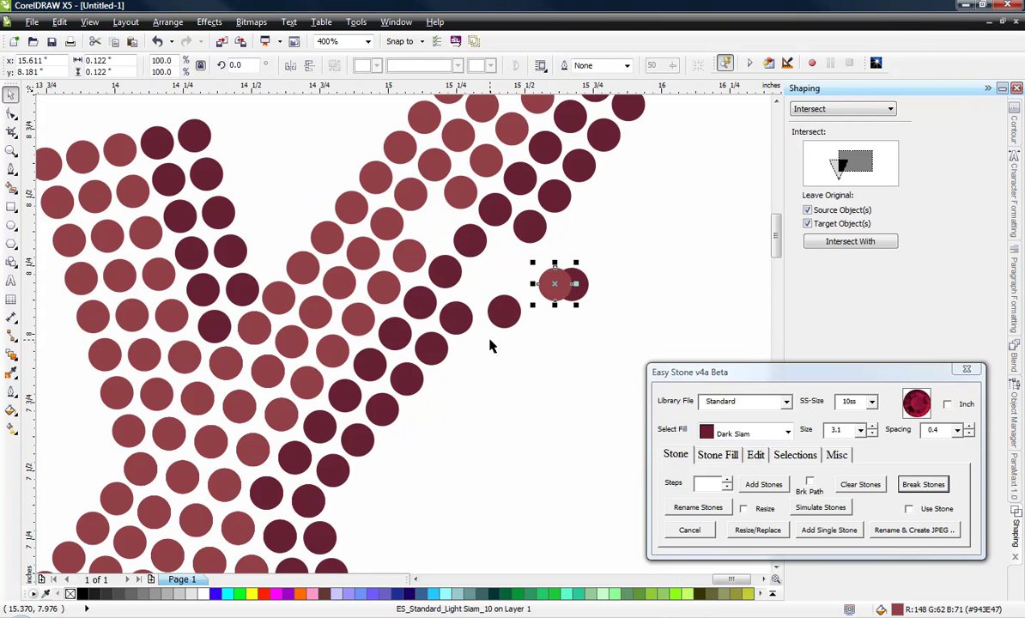
key(ctrl+z)
key(ctrl+z)
key(ctrl+z)
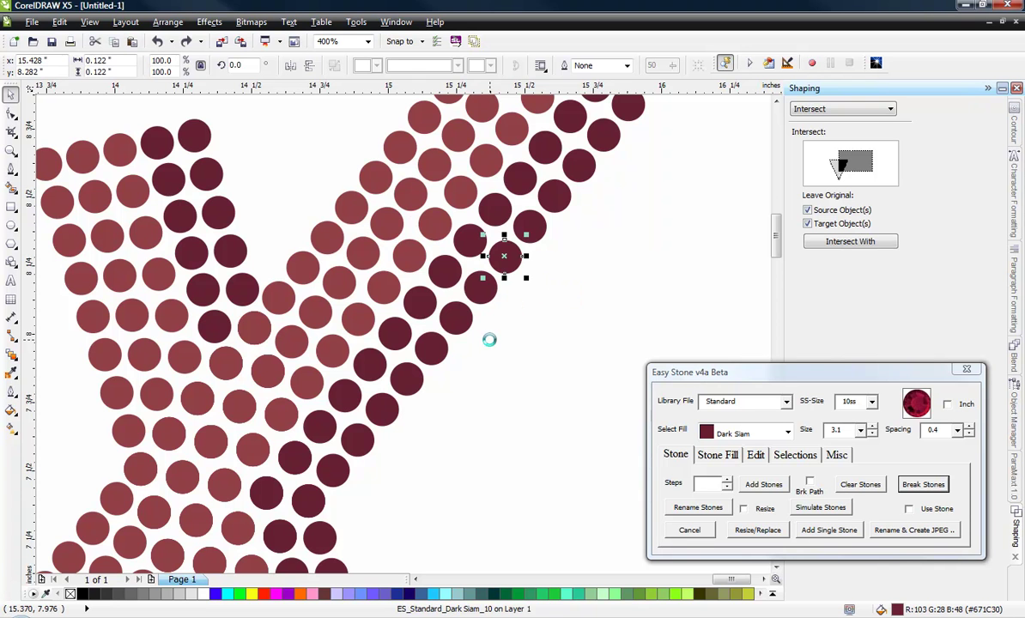
click(526, 331)
scroll(533, 296, down, 3)
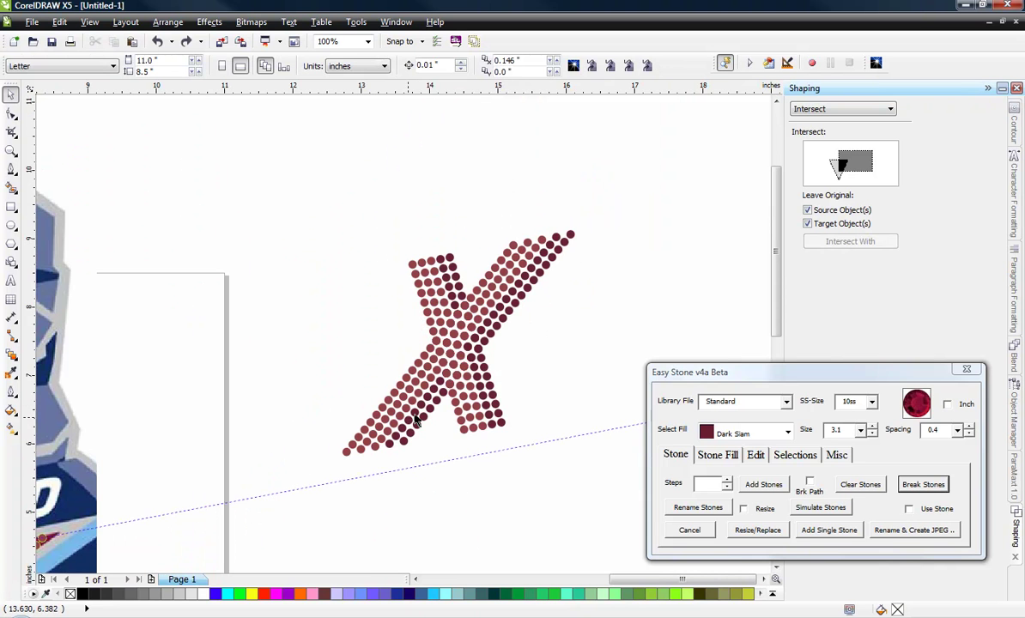
Drag the gold stone X off the logo to the lower right, below the shaded Siam X.
scroll(460, 371, up, 2)
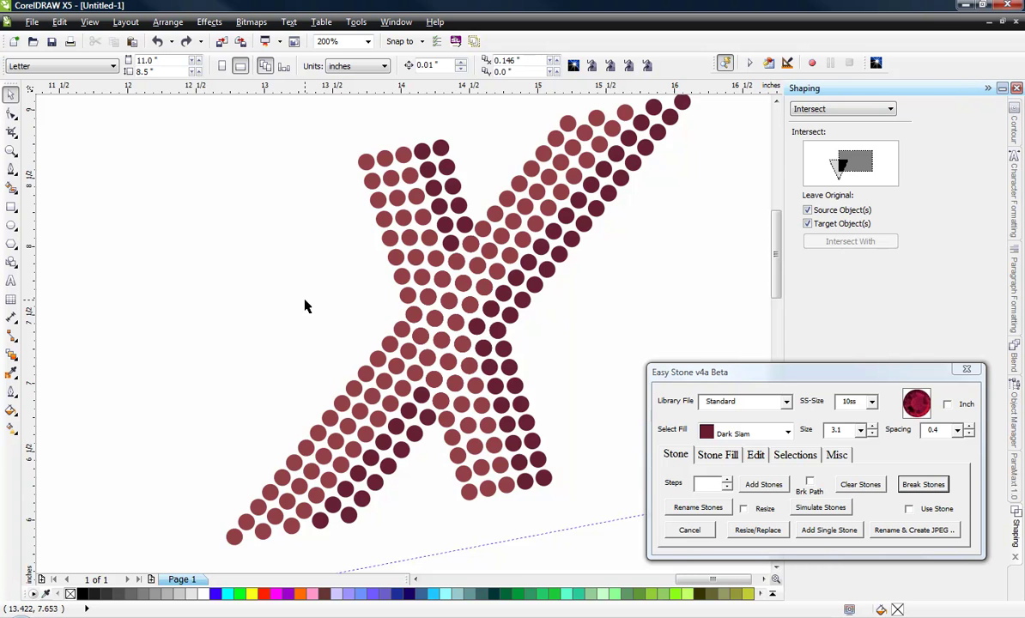
scroll(318, 301, down, 3)
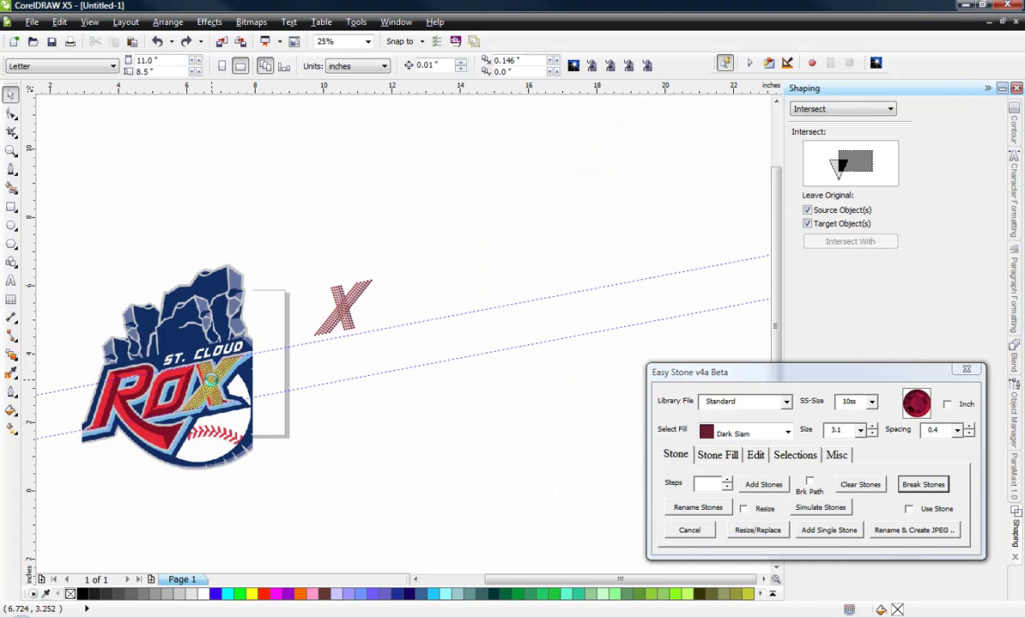
scroll(211, 369, up, 1)
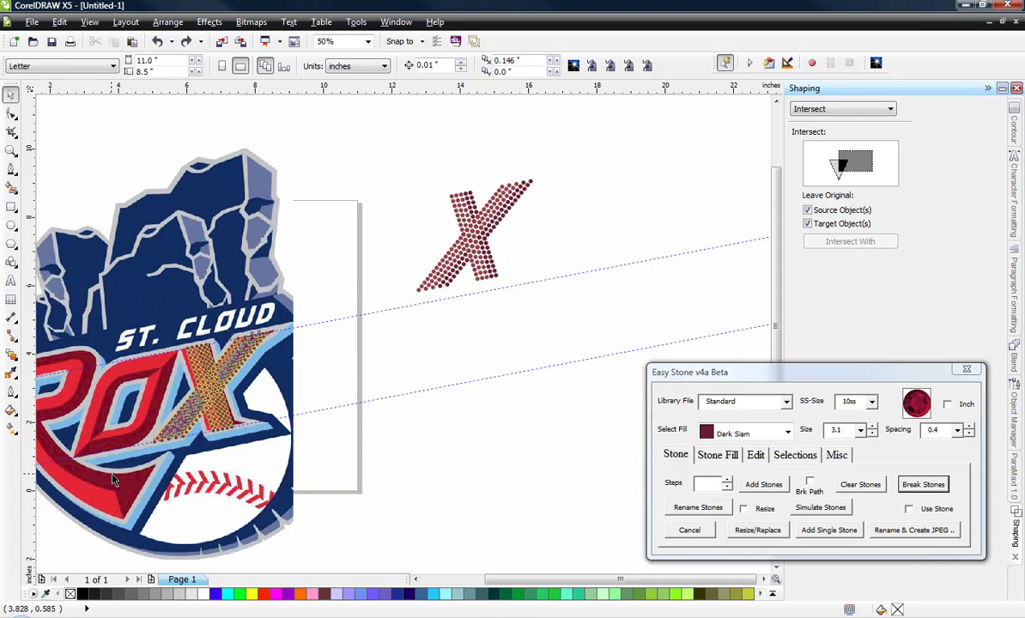
click(194, 369)
drag(194, 369, 502, 434)
click(411, 317)
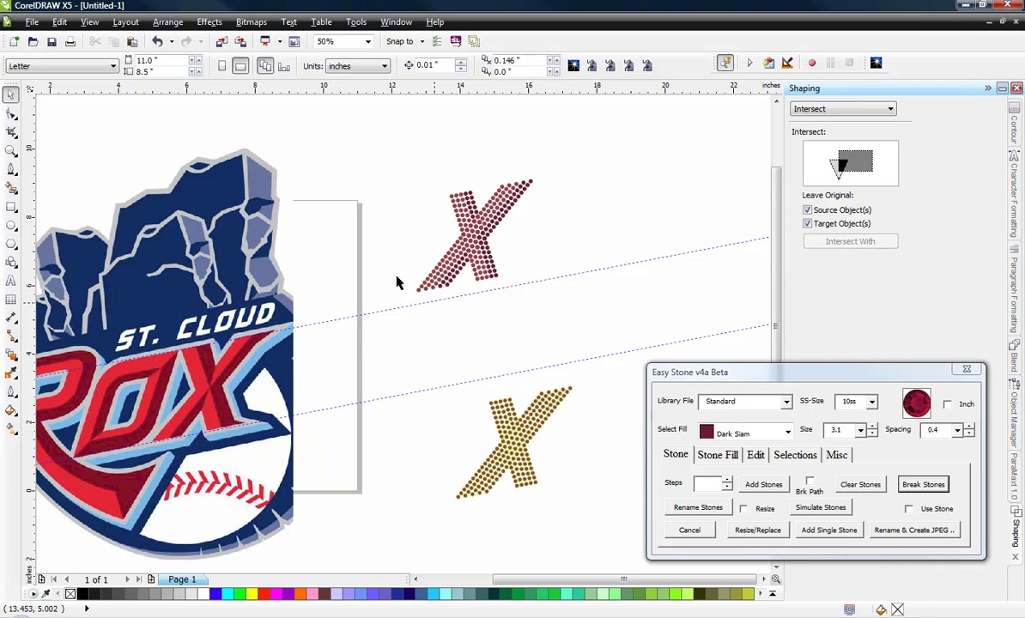
scroll(459, 223, up, 2)
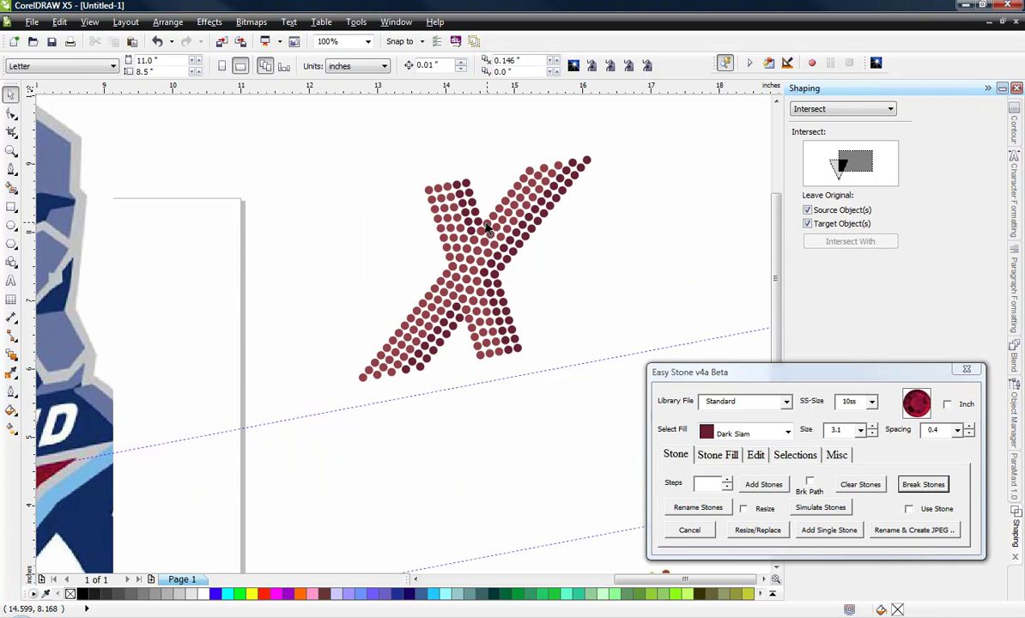
scroll(459, 227, down, 2)
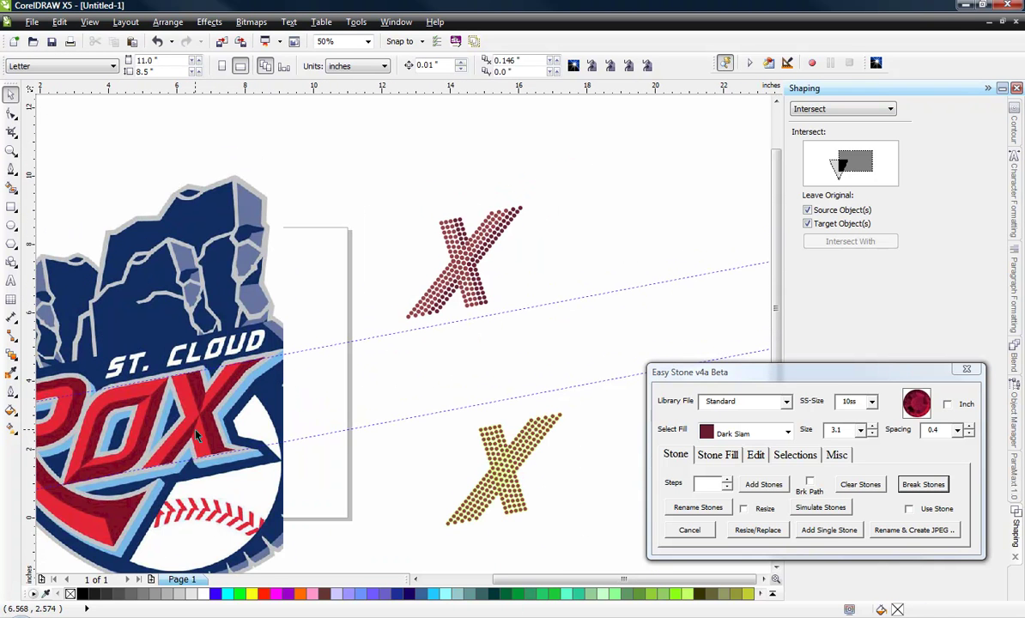